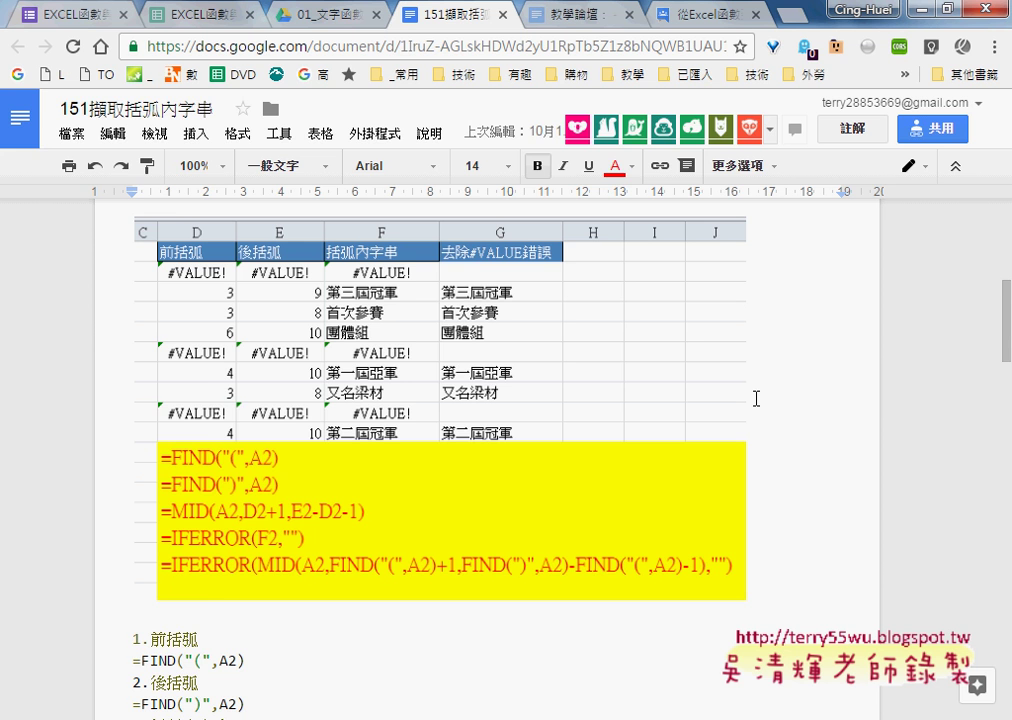
Return to Google Drive and go up to the _雲端白板畫面 folder listing 問題00–問題10
left_click(318, 16)
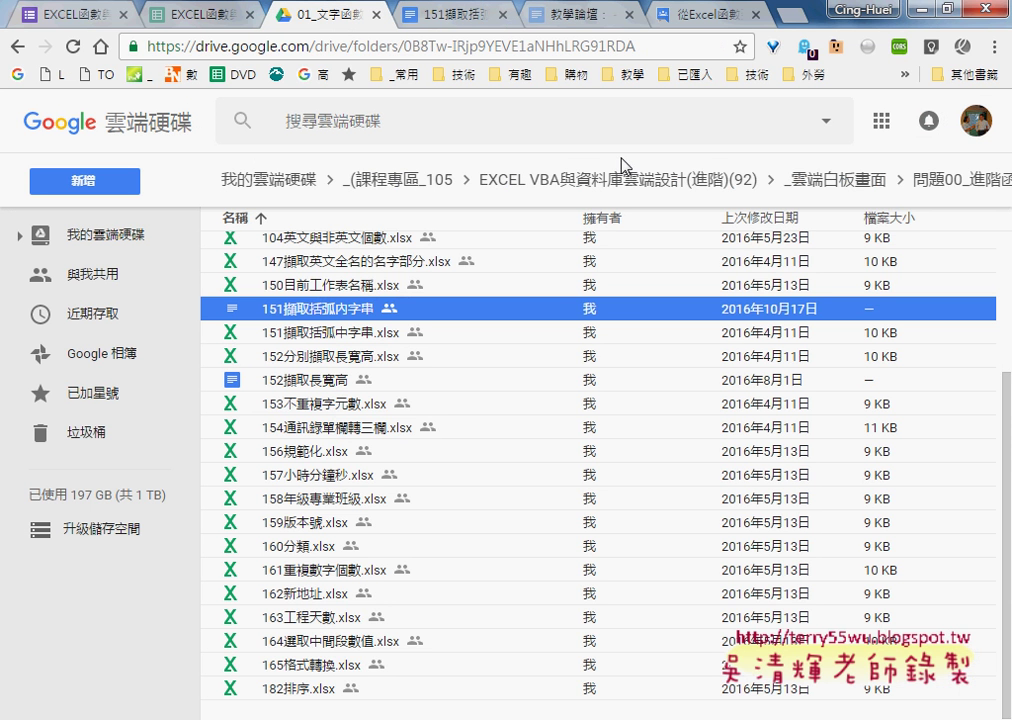
left_click(832, 181)
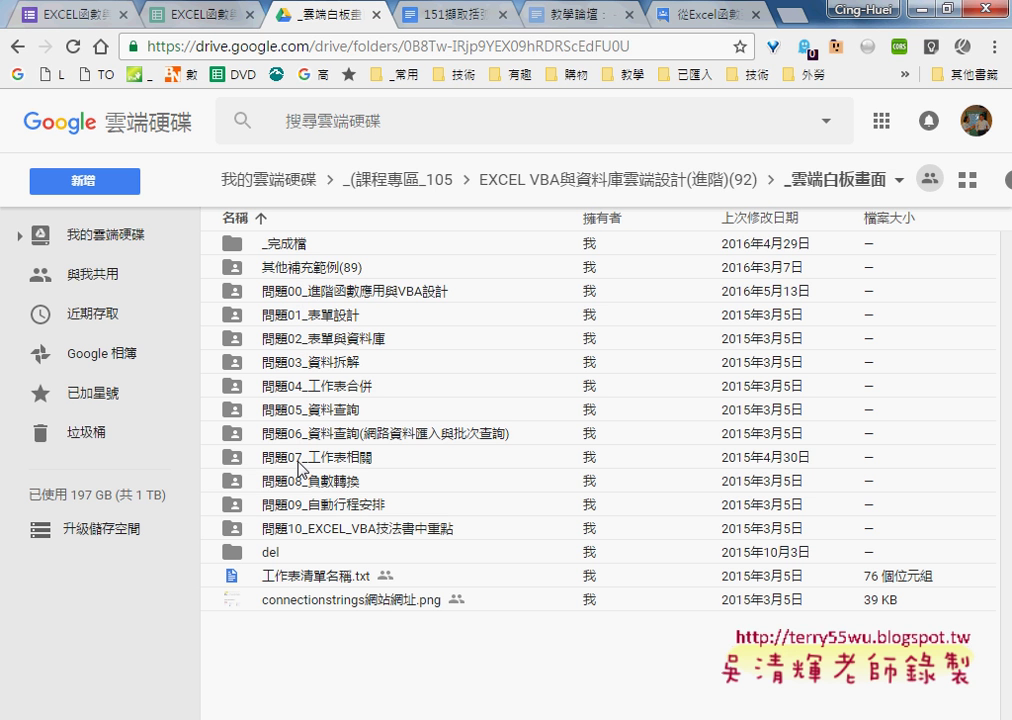
Open 問題00_進階函數應用與VBA設計 > 01_文字函數 and select the 151擷取括弧內字串 document
left_click(318, 268)
left_click(320, 290)
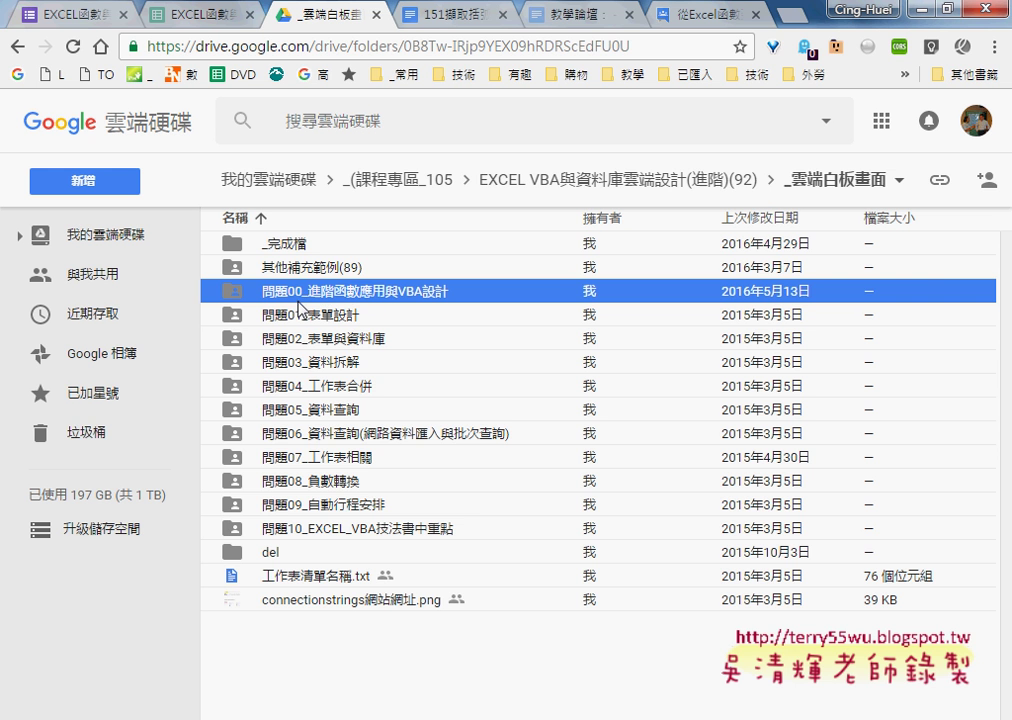
double_click(330, 290)
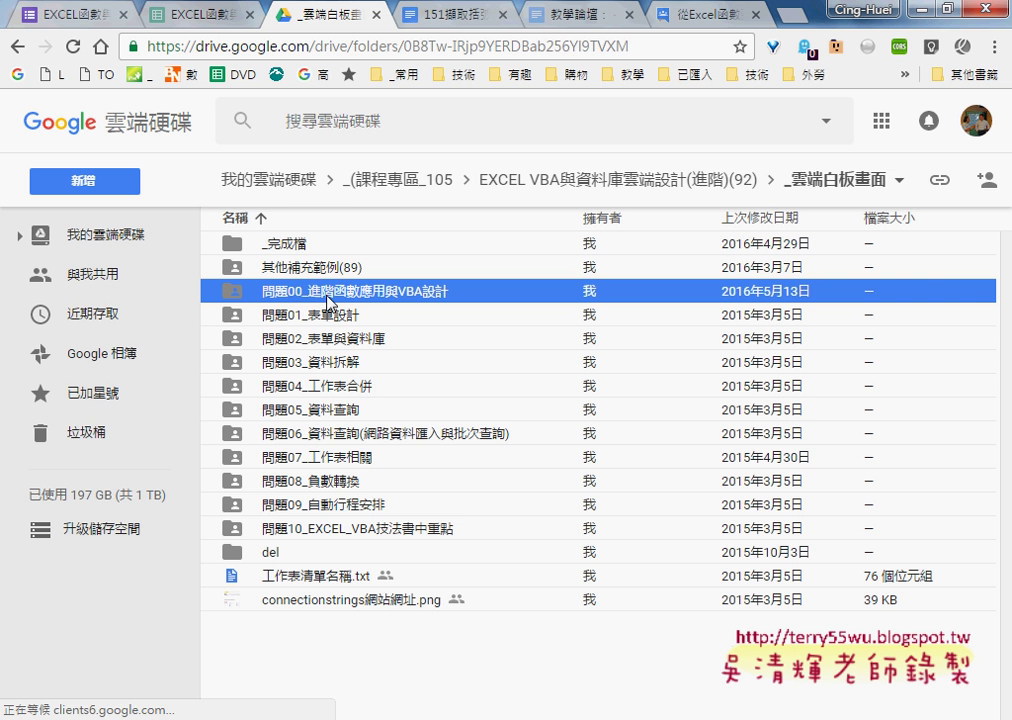
double_click(320, 245)
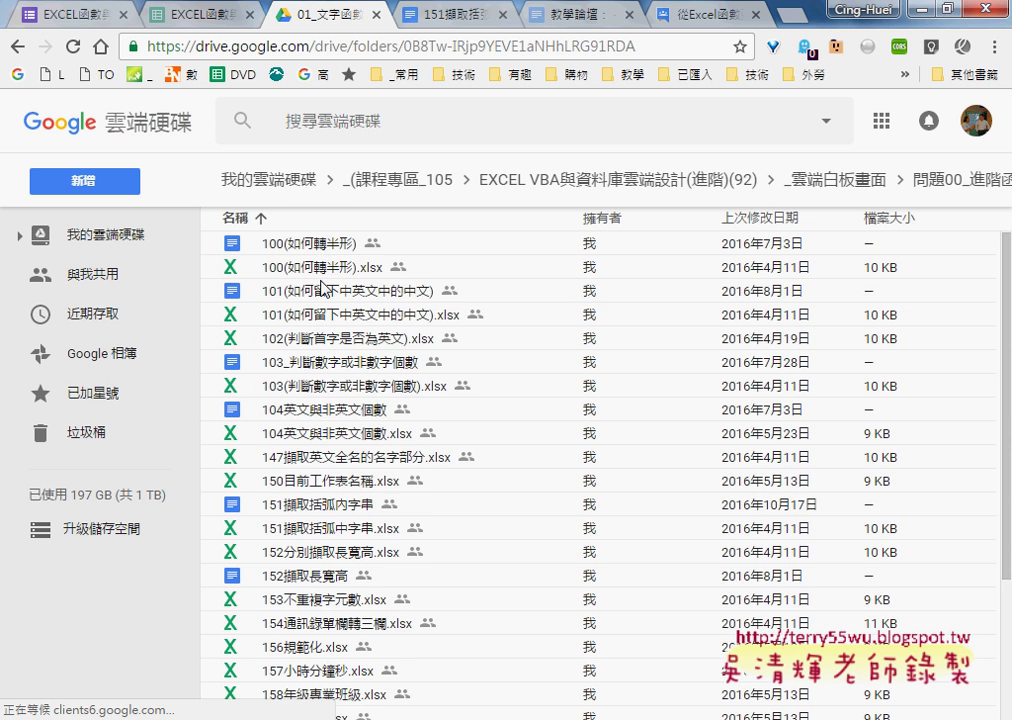
scroll(302, 412, "down", 1)
scroll(302, 412, "down", 1)
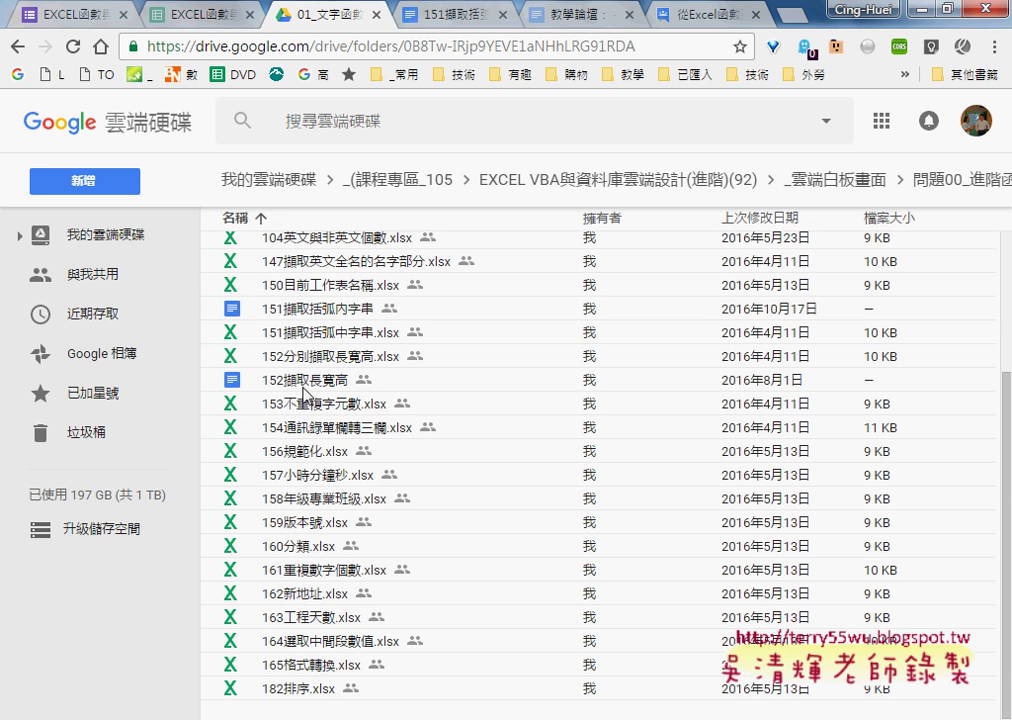
left_click(290, 308)
left_click(445, 18)
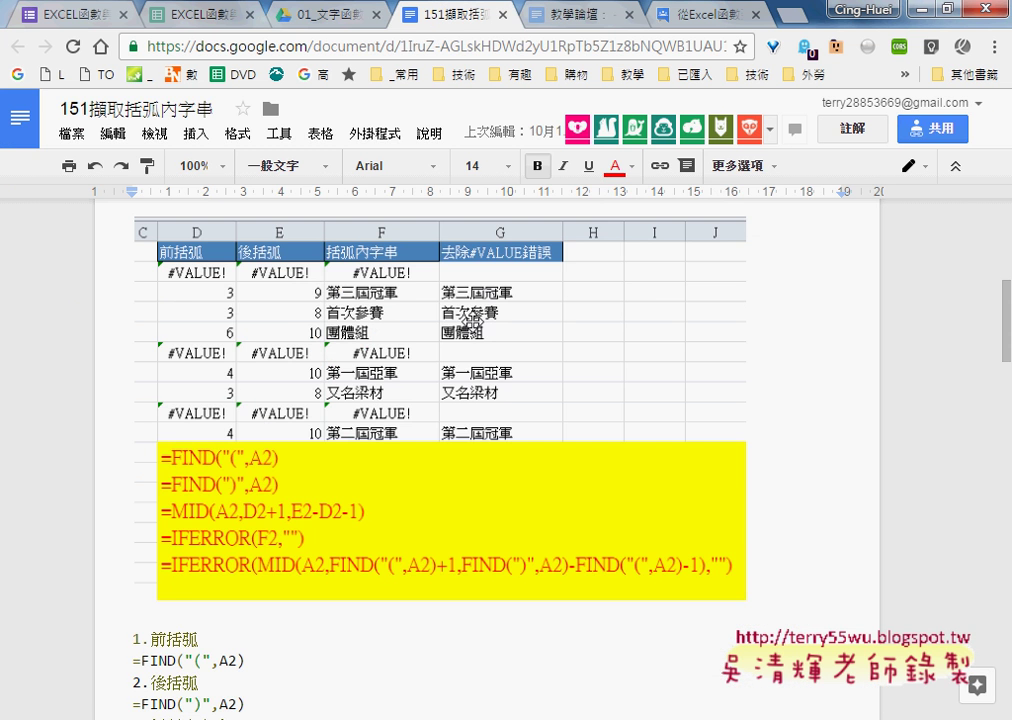
scroll(485, 330, "down", 2)
scroll(485, 330, "down", 2)
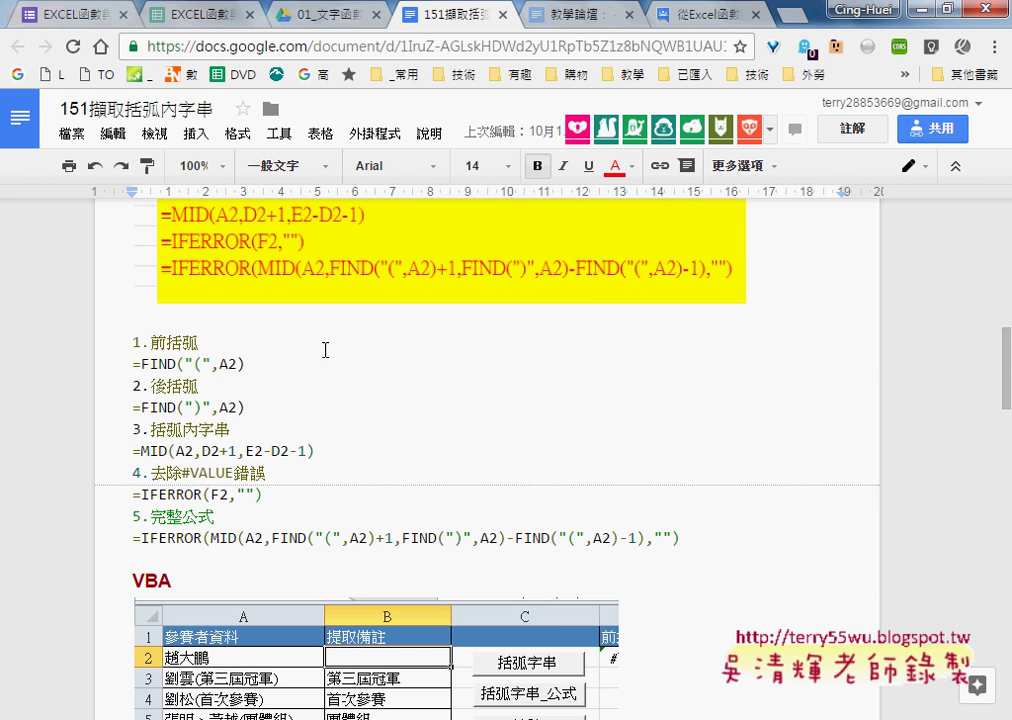
left_click_drag(250, 364, 193, 363)
scroll(255, 208, "up", 3)
left_click(288, 262)
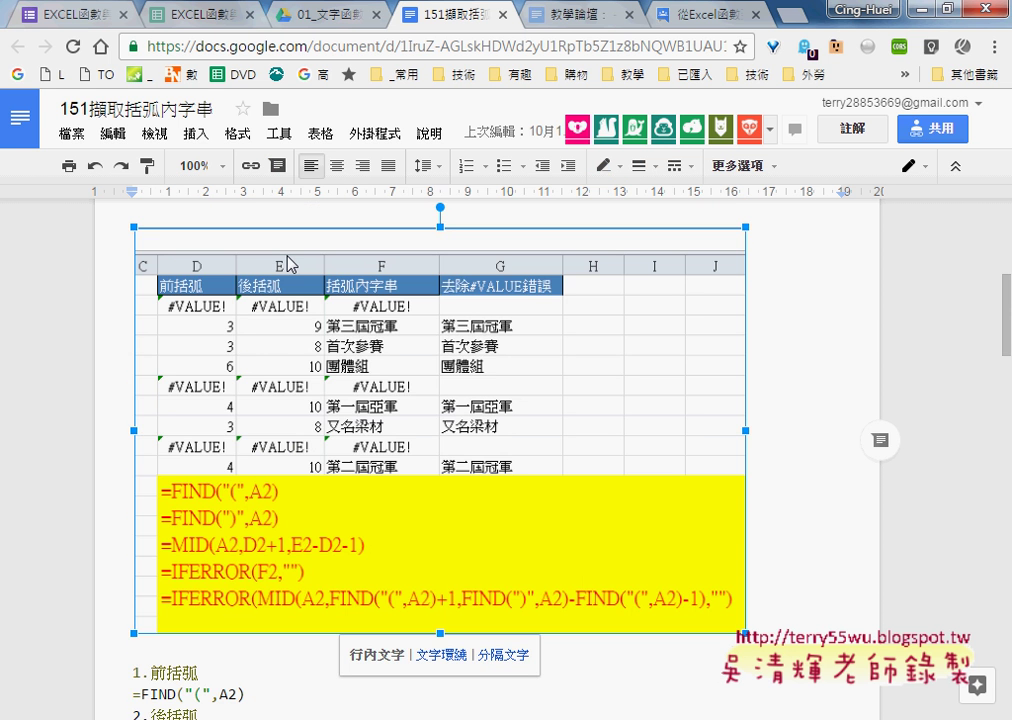
scroll(288, 262, "down", 3)
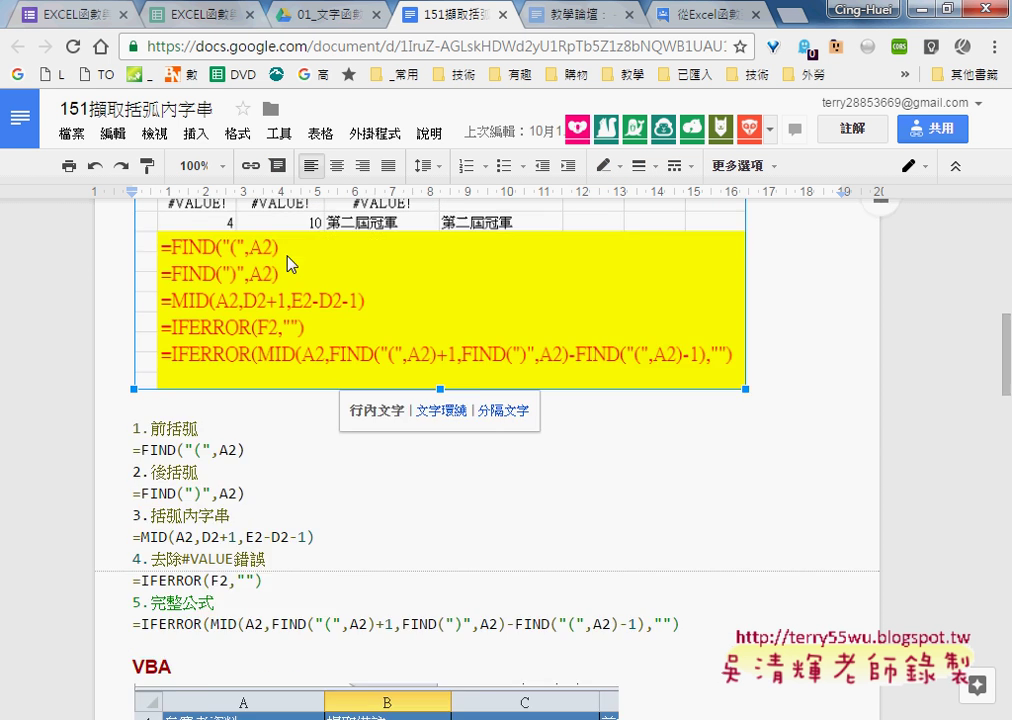
left_click_drag(134, 397, 253, 401)
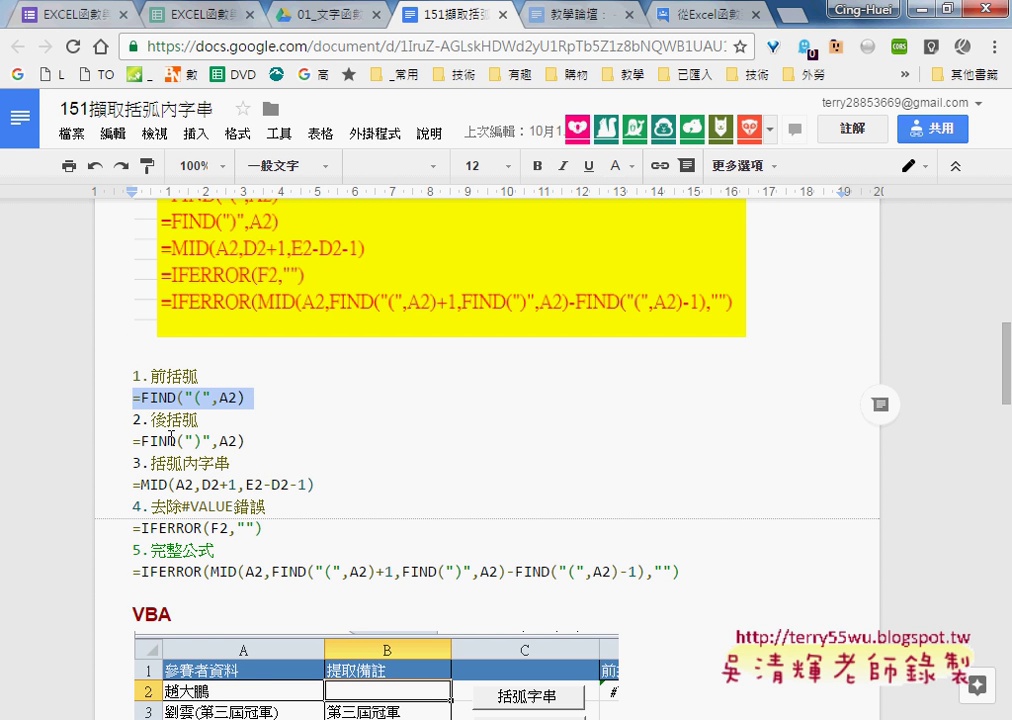
left_click_drag(132, 441, 250, 440)
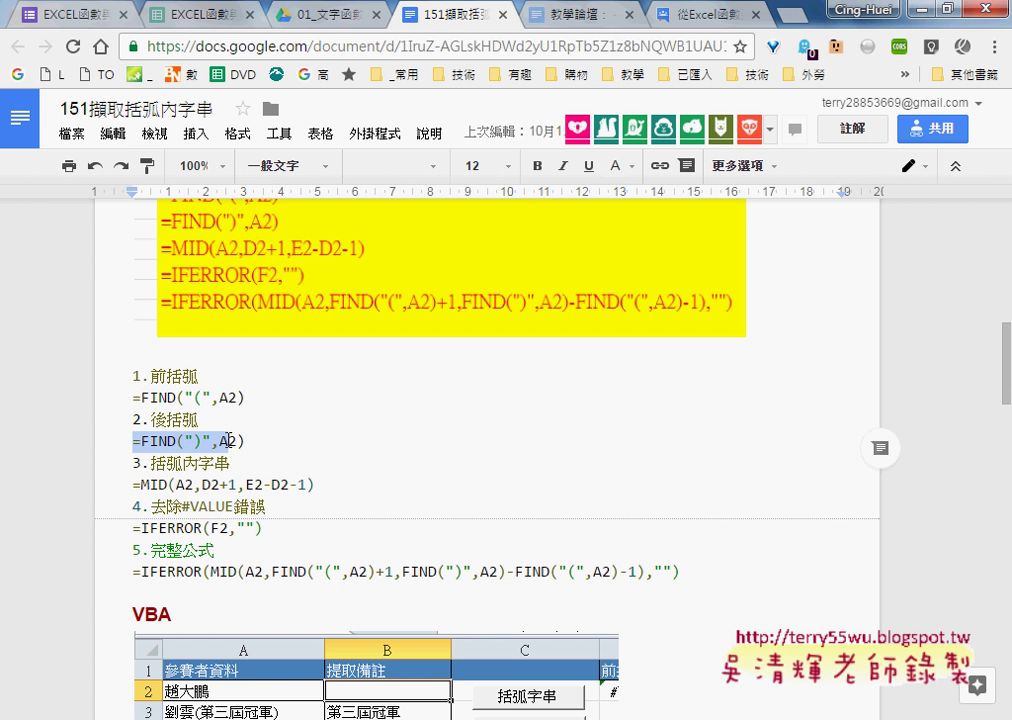
left_click_drag(133, 484, 316, 484)
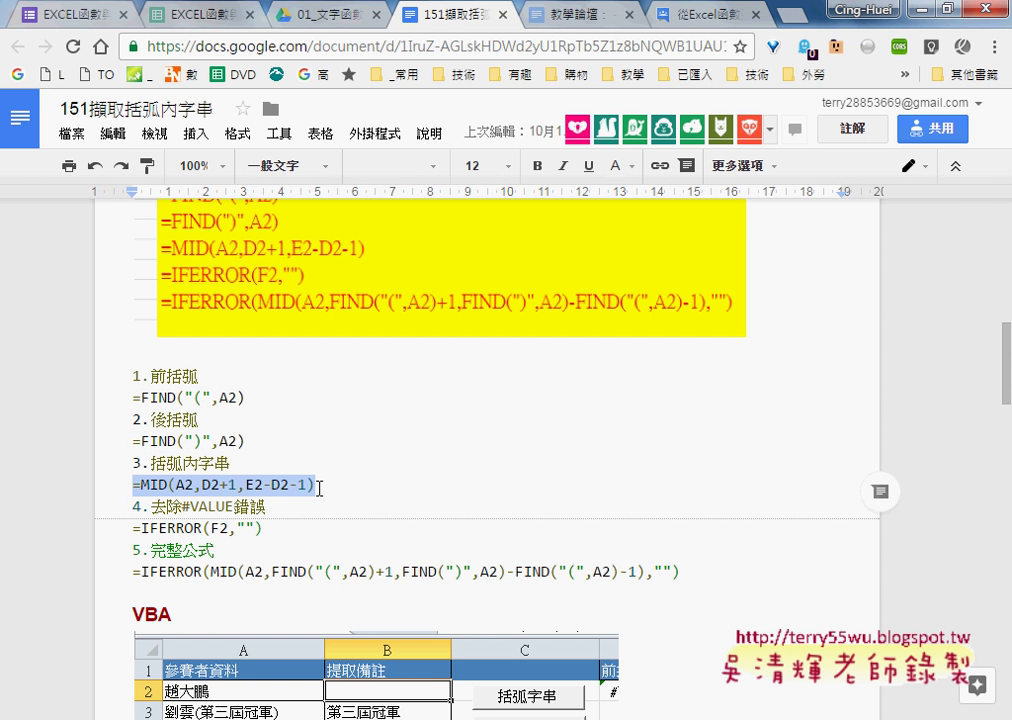
left_click_drag(133, 528, 262, 528)
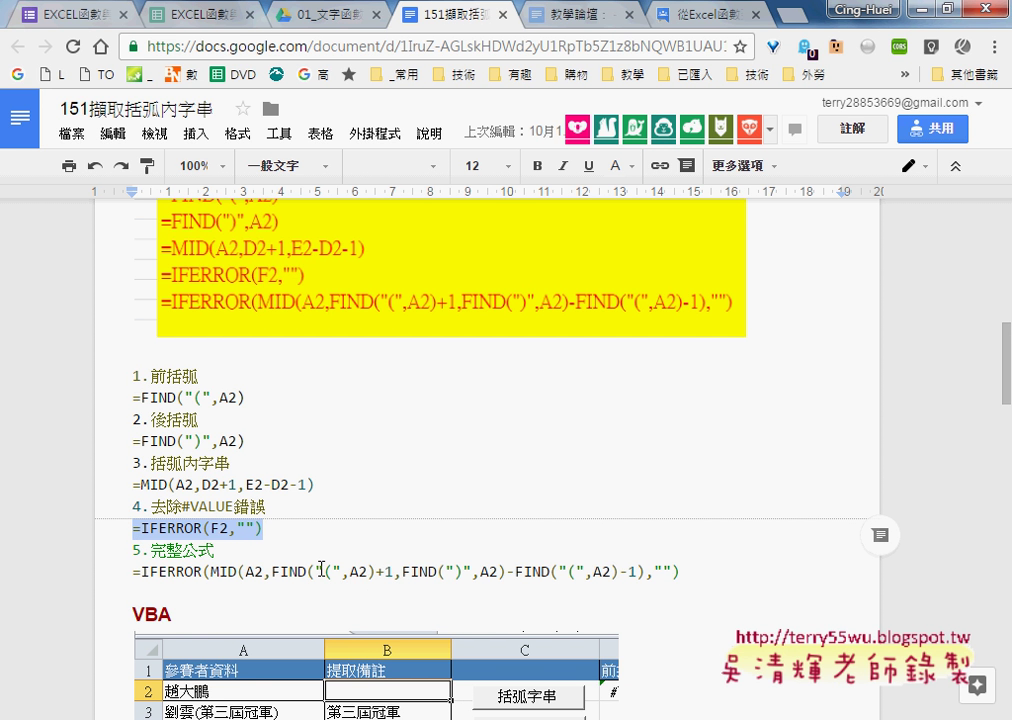
scroll(320, 567, "down", 1)
scroll(320, 567, "down", 1)
scroll(320, 567, "down", 1)
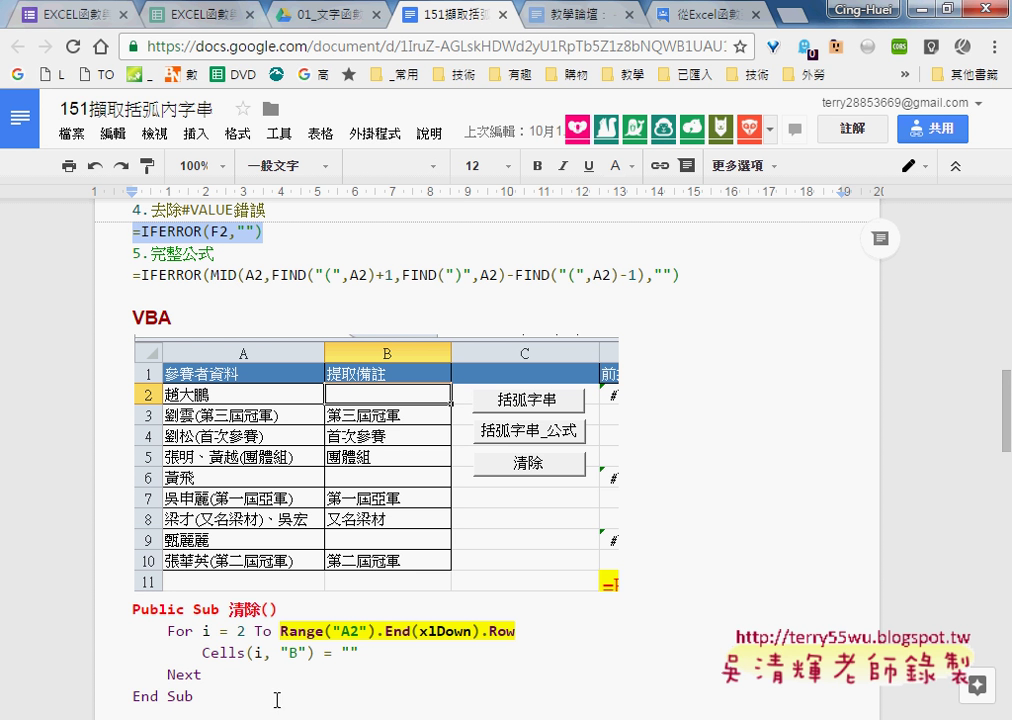
In 151擷取括弧中字串.xlsx, Ctrl-drag Sheet1 to create the copy Sheet1 (2) before VBA
mouse_move(516, 719)
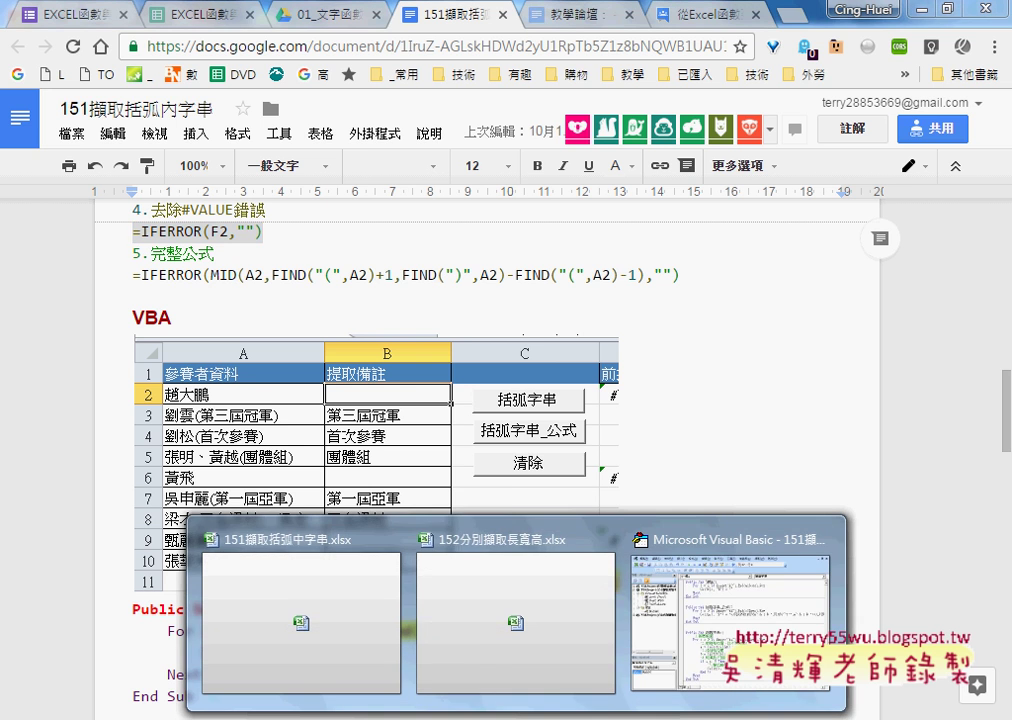
left_click(288, 626)
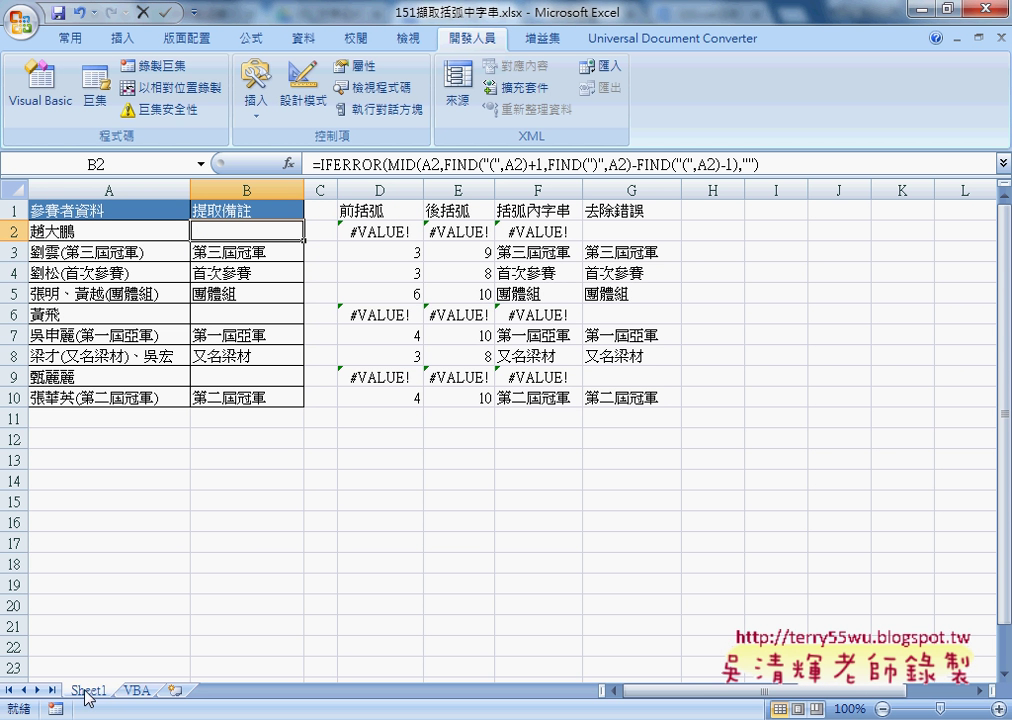
left_click_drag(88, 697, 137, 683)
left_click_drag(137, 683, 152, 692)
left_click_drag(150, 690, 152, 692)
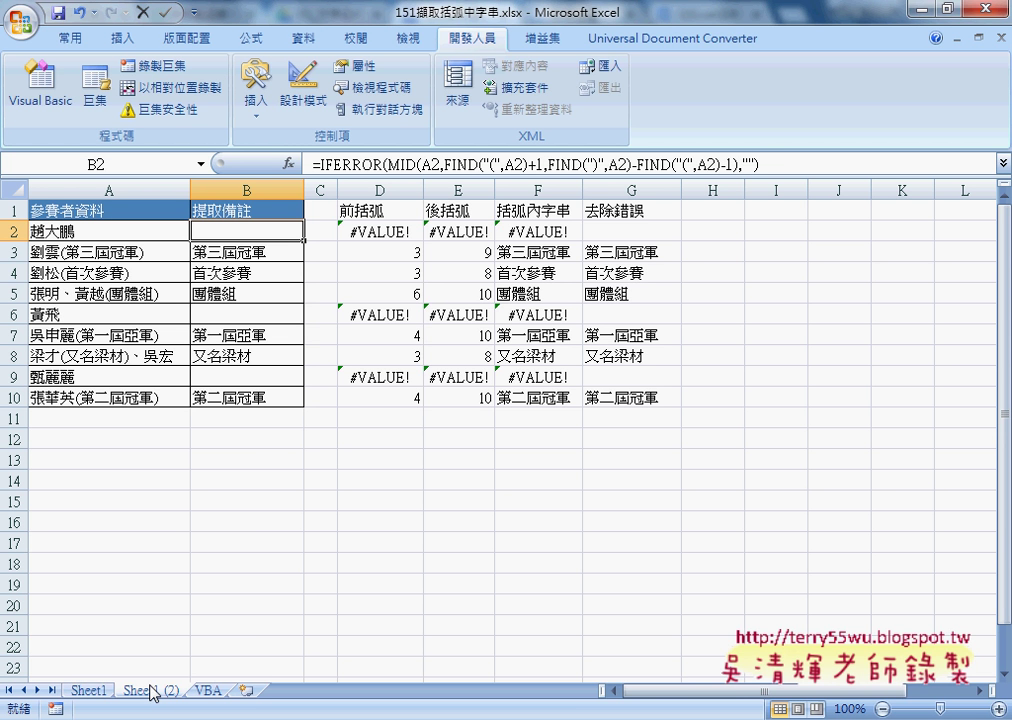
On Sheet1 (2), clear the helper columns D through G
right_click(100, 690)
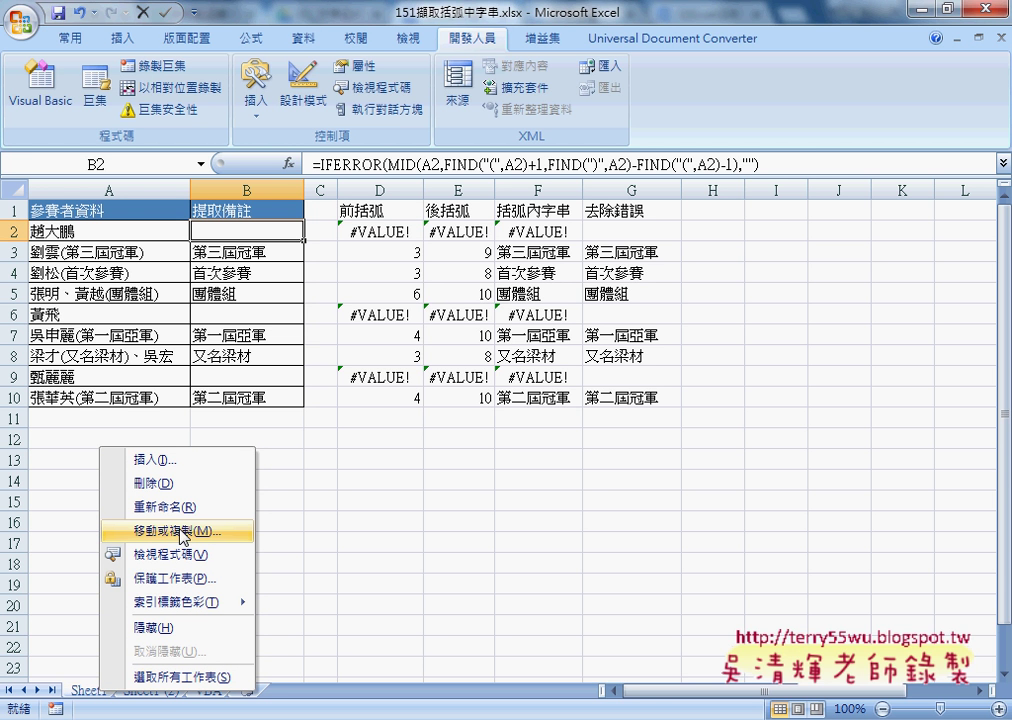
left_click(318, 657)
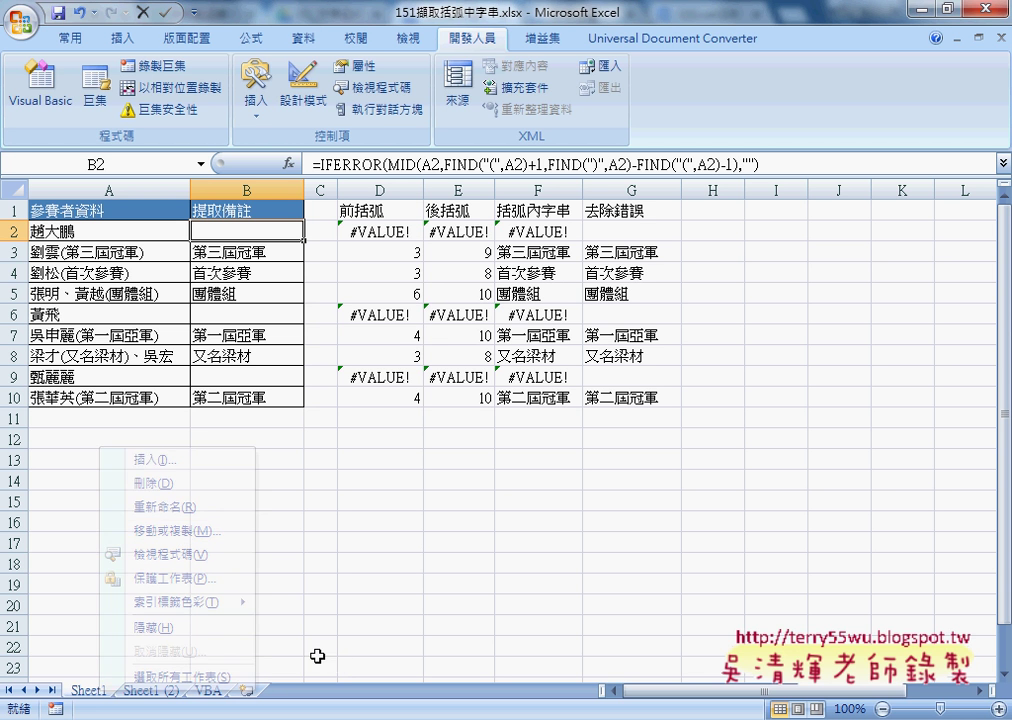
left_click(150, 692)
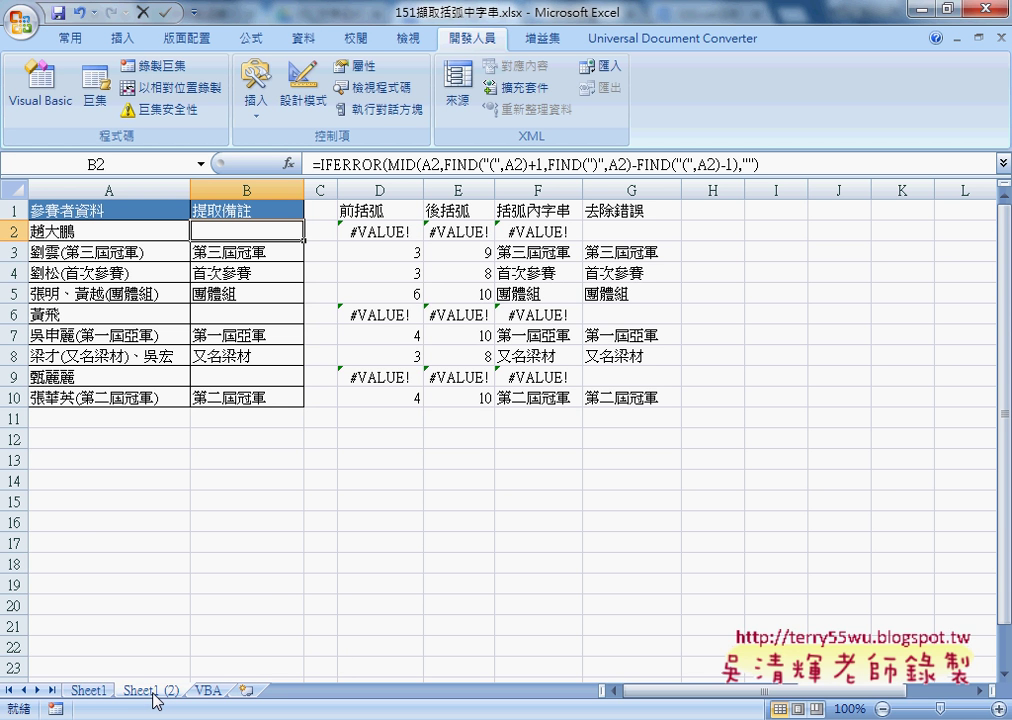
double_click(153, 692)
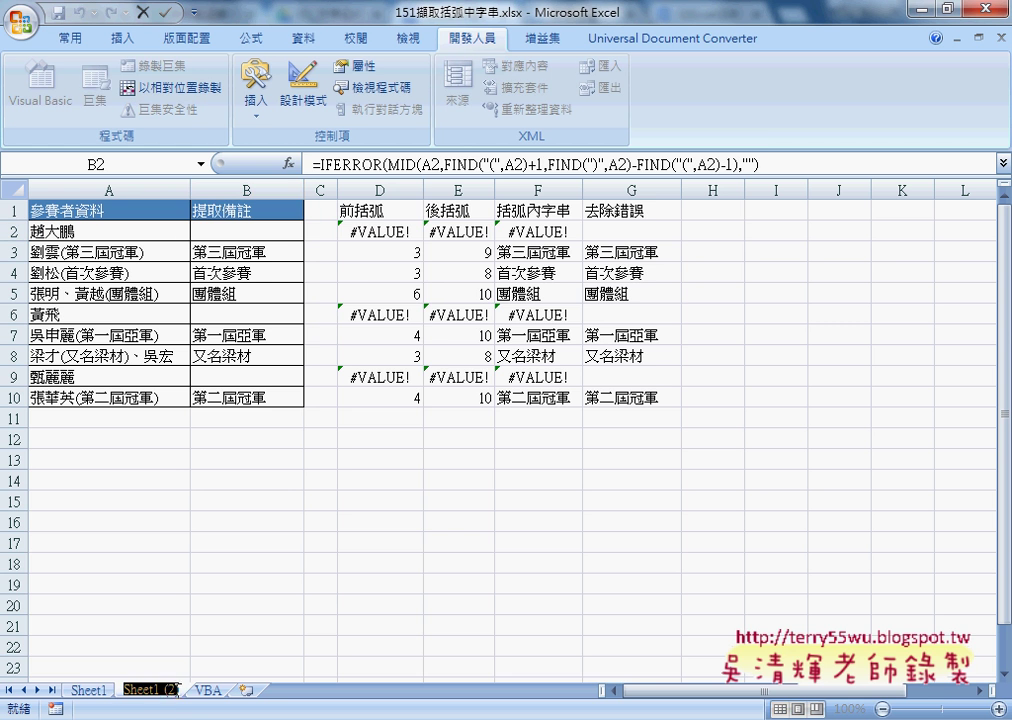
left_click_drag(386, 190, 630, 190)
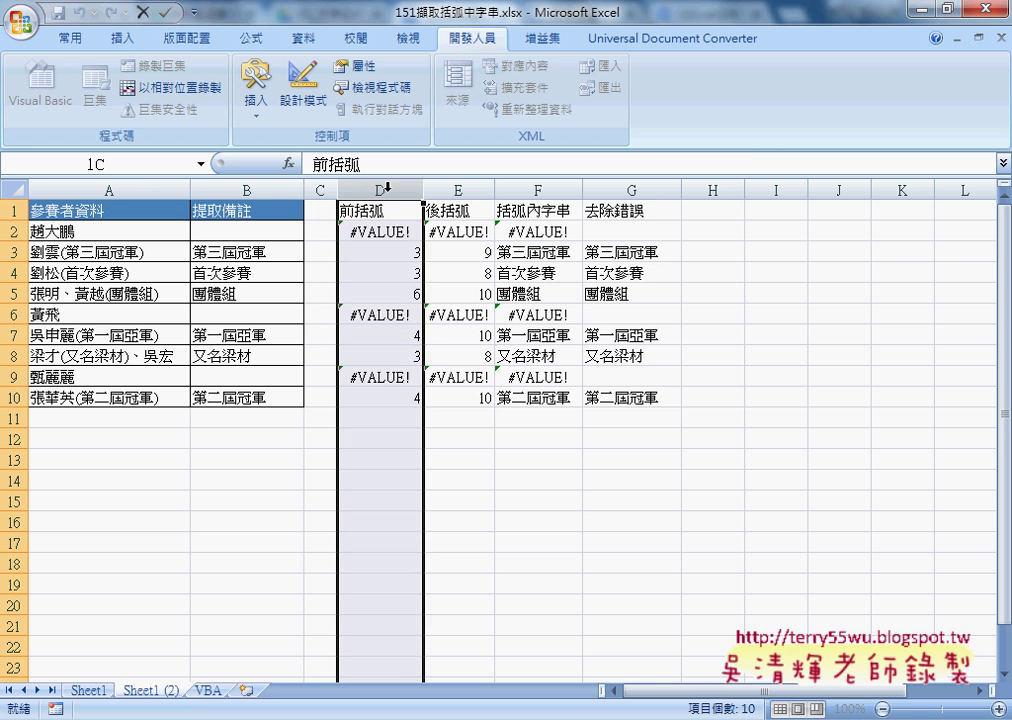
key("Delete")
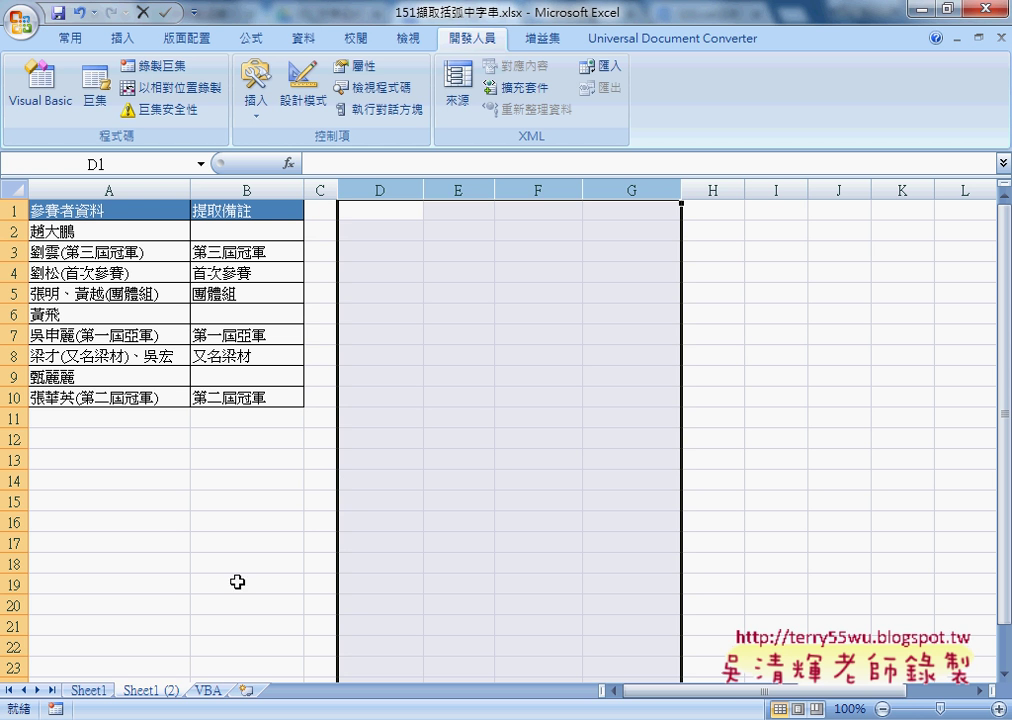
On the VBA sheet, test the 清除 and 括弧字串 buttons alternately on column B
left_click(208, 690)
left_click(420, 476)
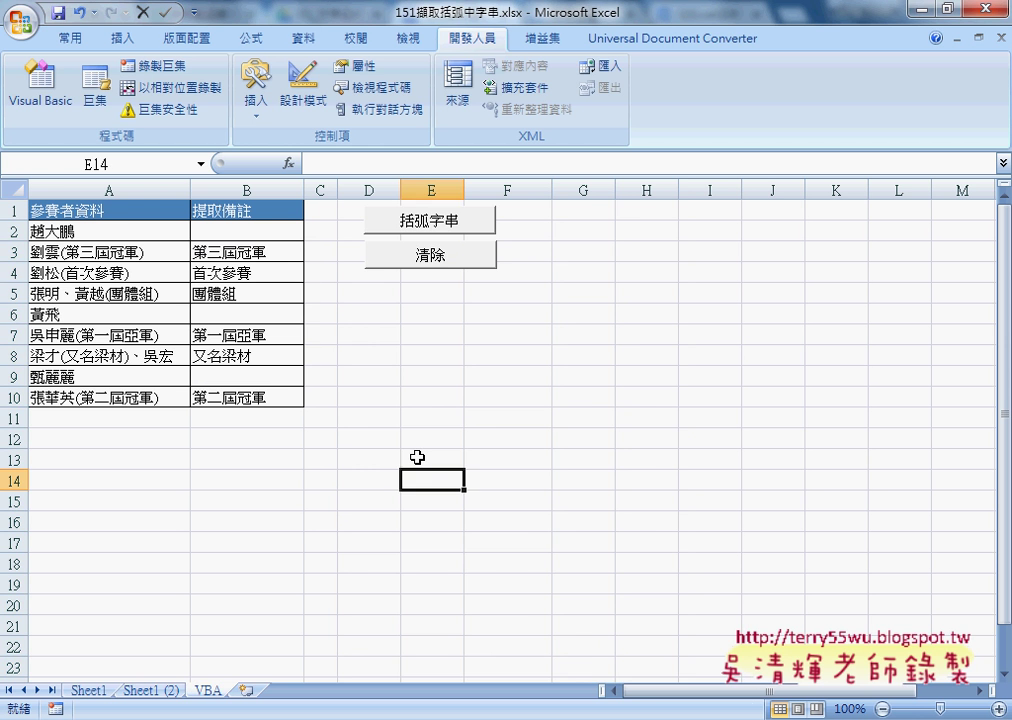
left_click(437, 260)
left_click(437, 226)
left_click(436, 254)
left_click(436, 228)
Repeat extraction and clearing of B2:B10, ending with column B empty
left_click(432, 252)
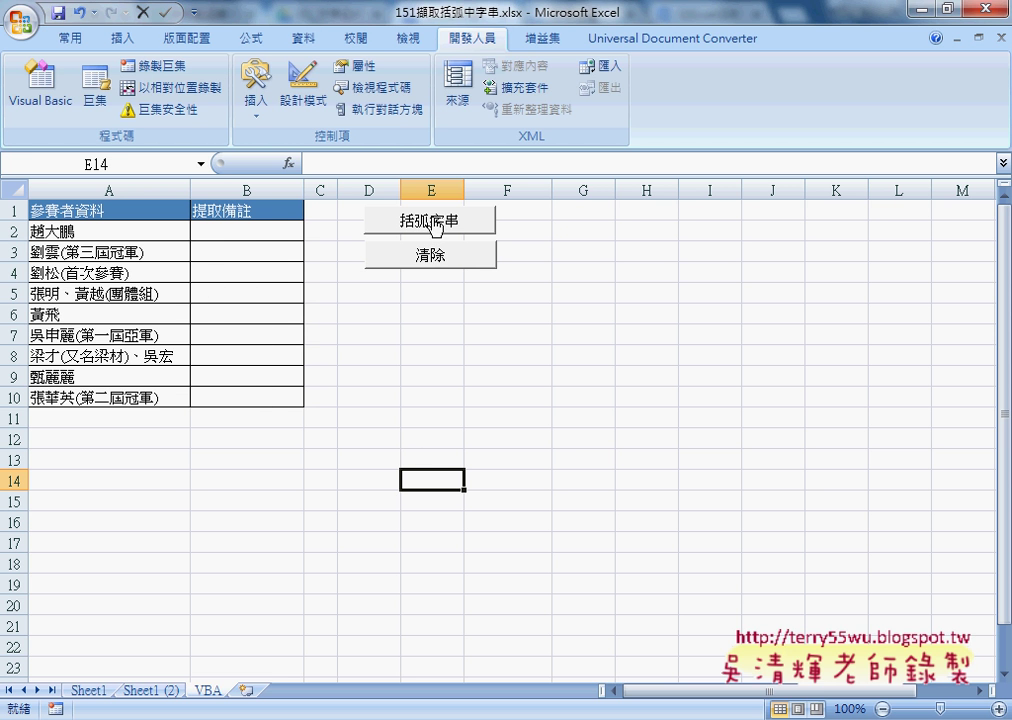
left_click(437, 224)
left_click(438, 260)
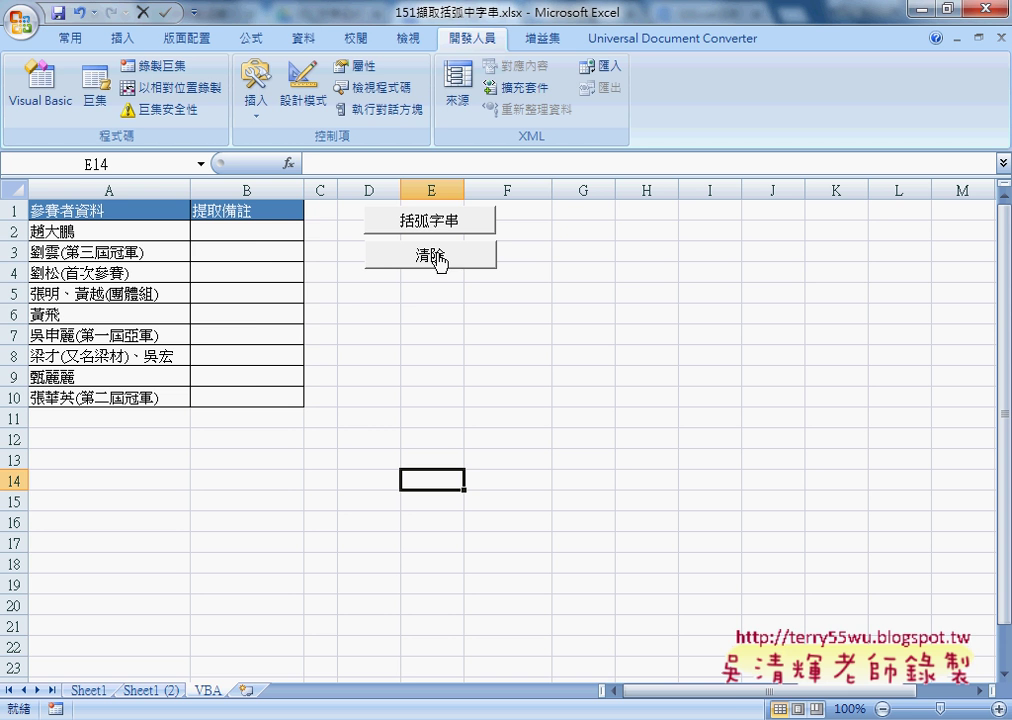
left_click(440, 226)
left_click_drag(245, 231, 260, 402)
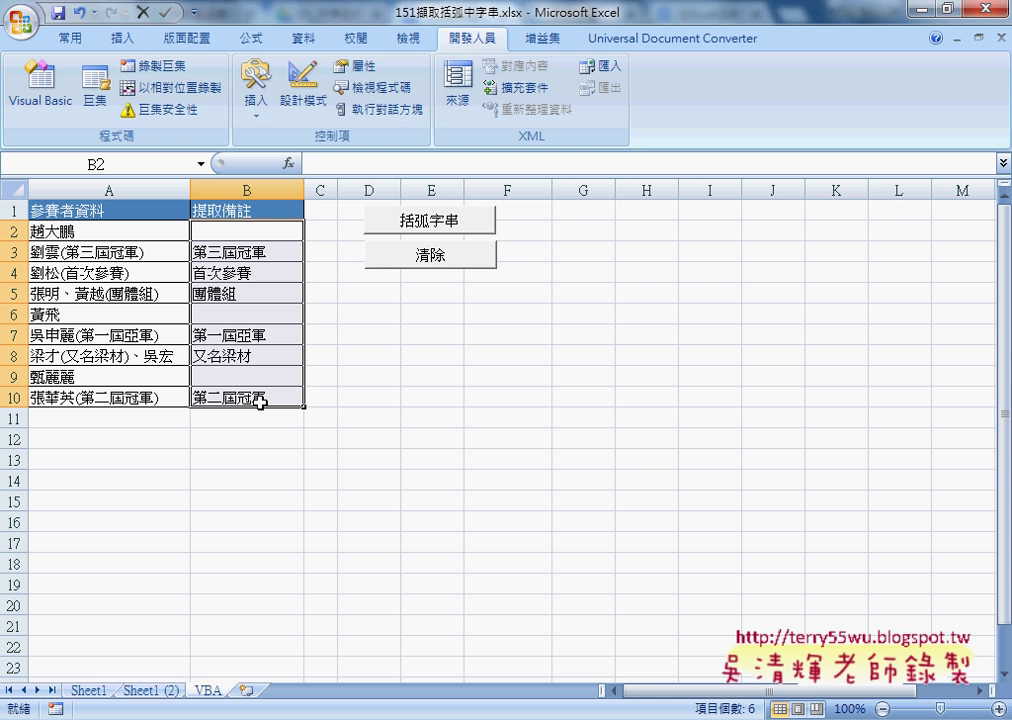
left_click(432, 258)
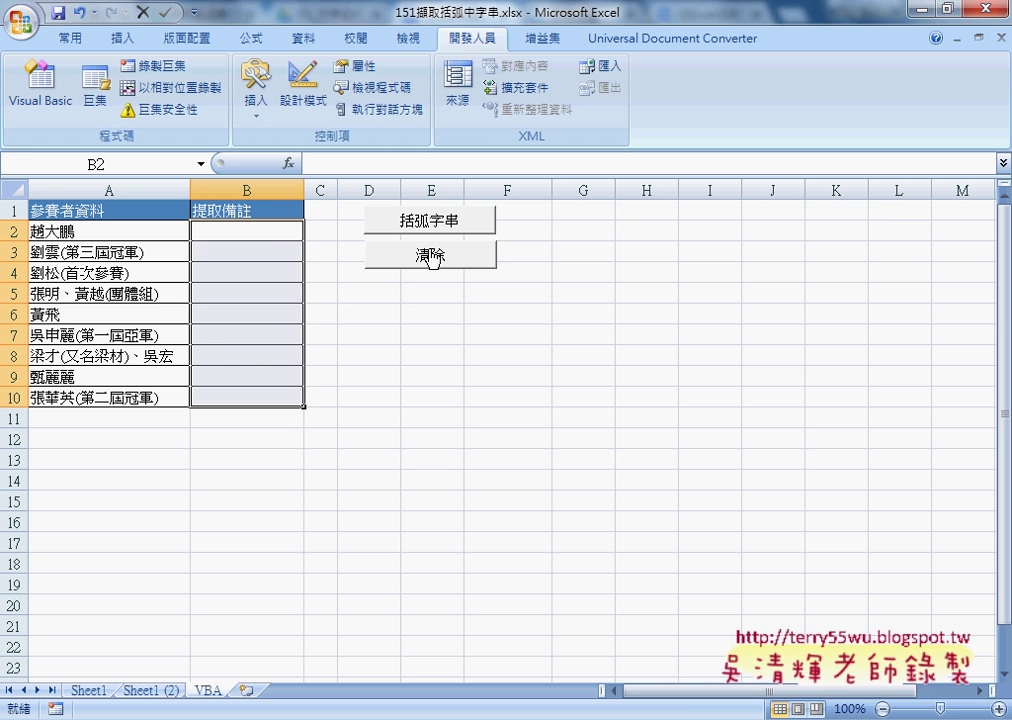
left_click_drag(269, 226, 267, 400)
Enable 在功能區顯示 [開發人員] 索引標籤 under Excel Options > 常用 and confirm
left_click(194, 12)
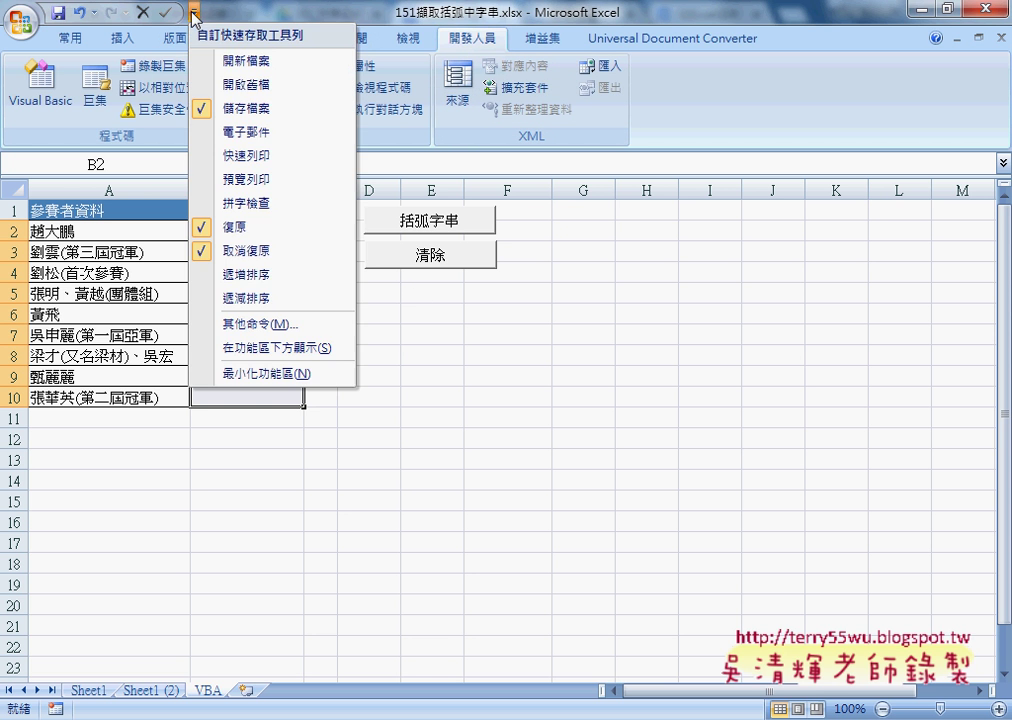
left_click(258, 324)
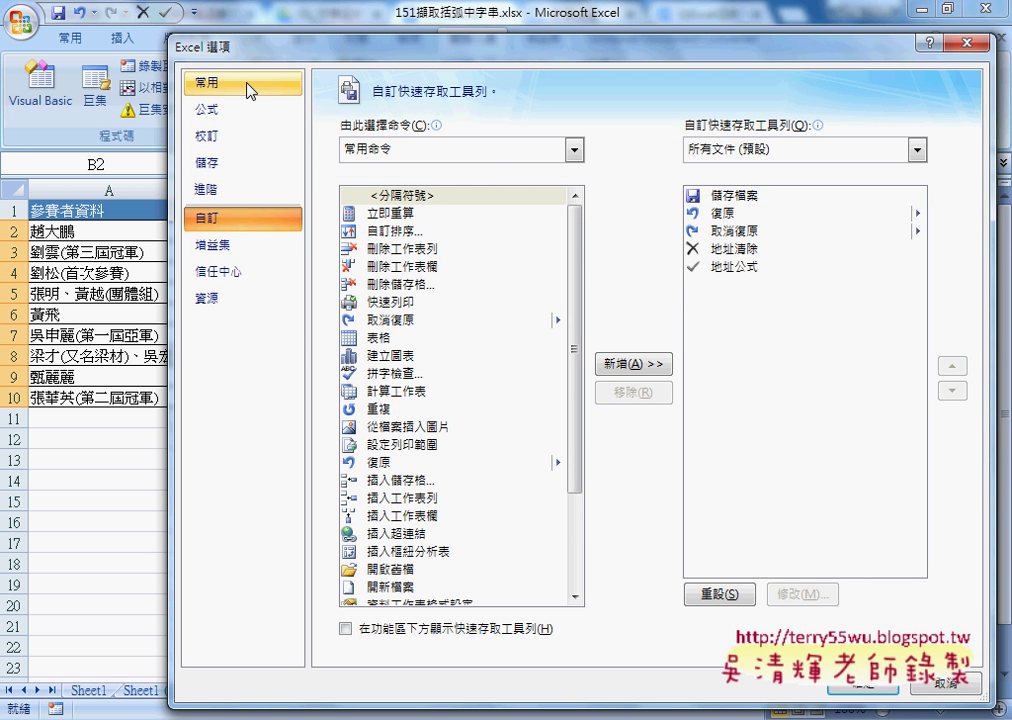
left_click(248, 88)
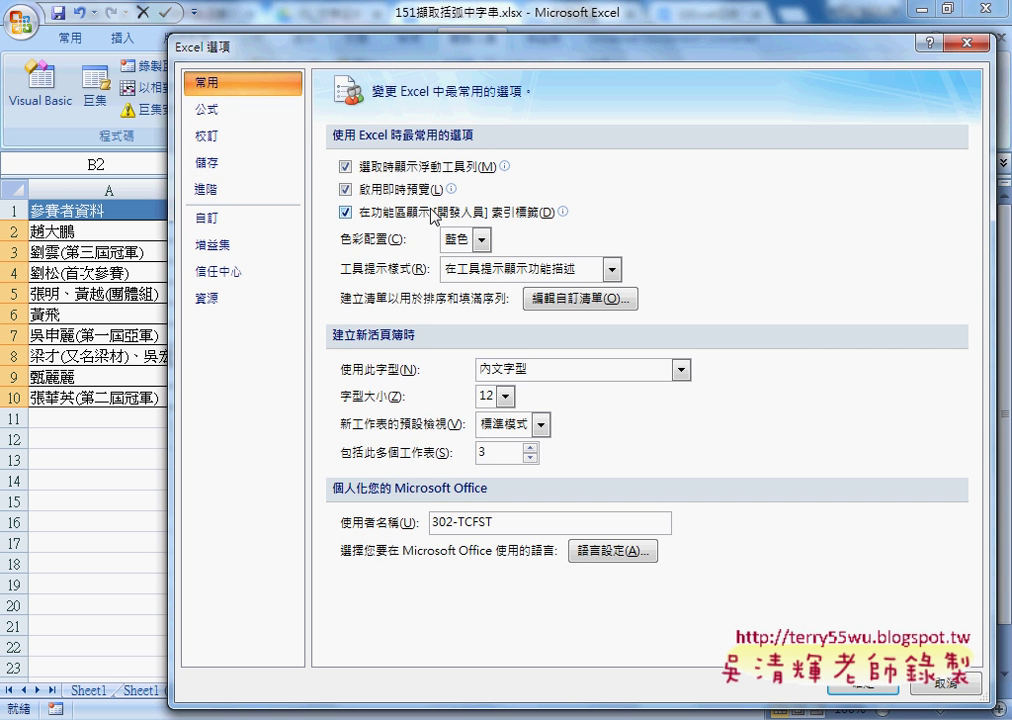
mouse_move(399, 222)
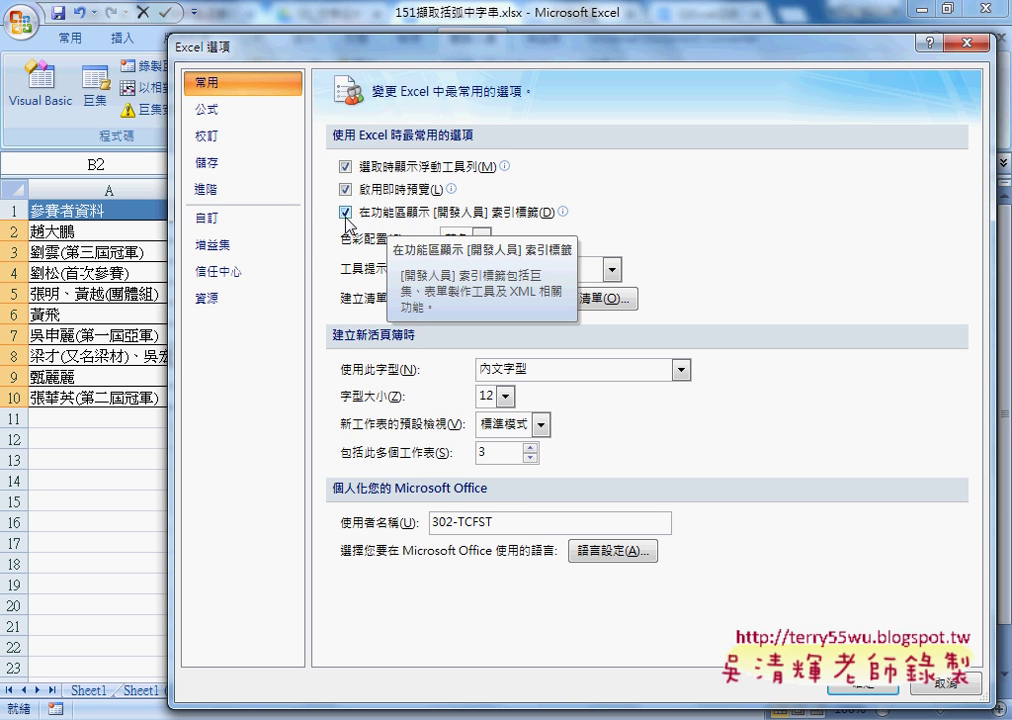
left_click(345, 213)
left_click(347, 214)
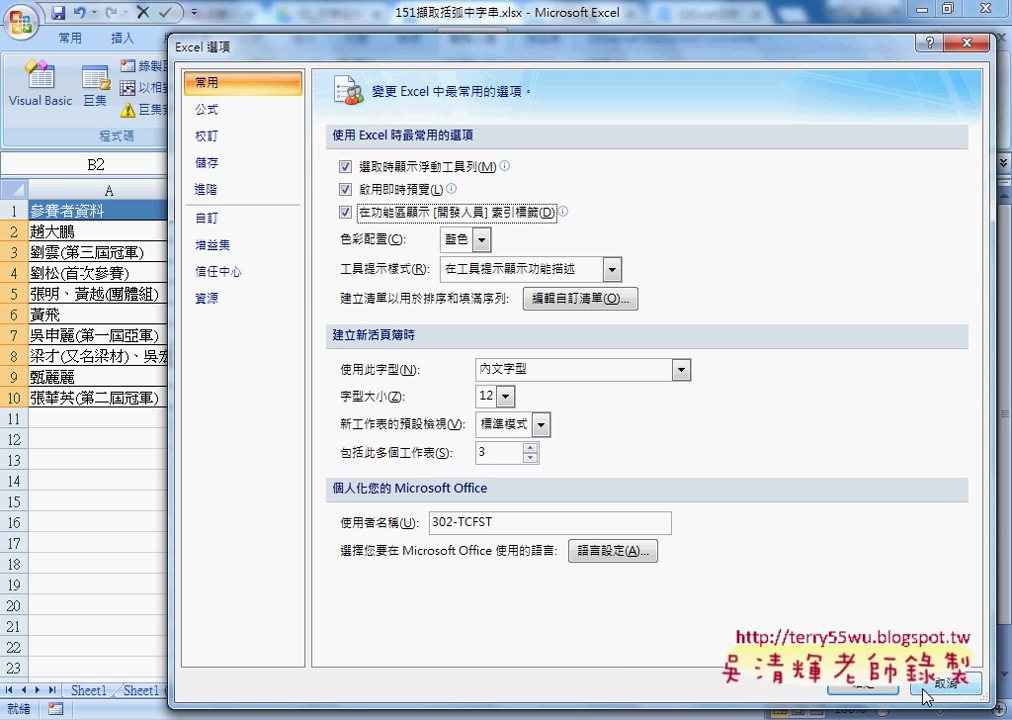
left_click(865, 684)
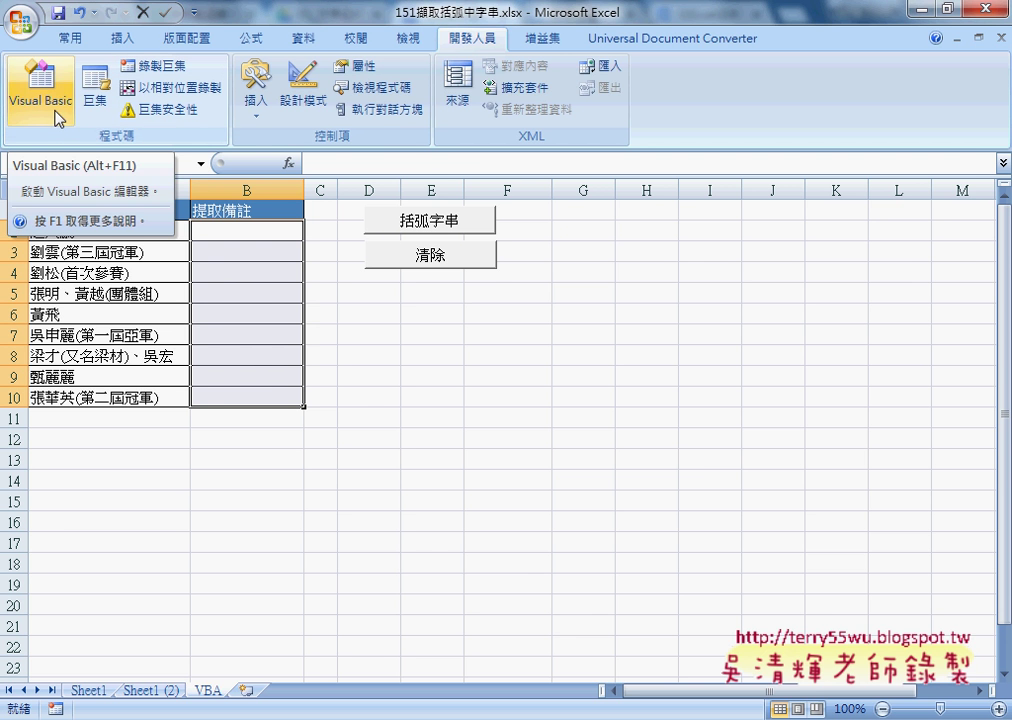
Open Visual Basic showing Module1's code, and reposition the editor window and project pane
left_click(58, 118)
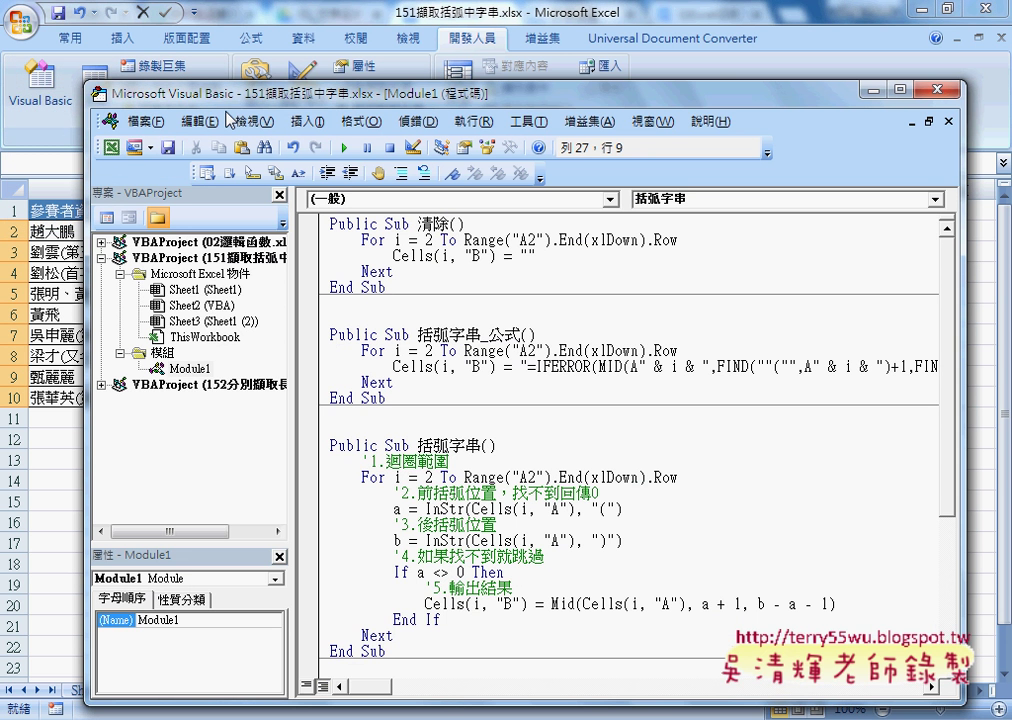
left_click_drag(240, 97, 357, 80)
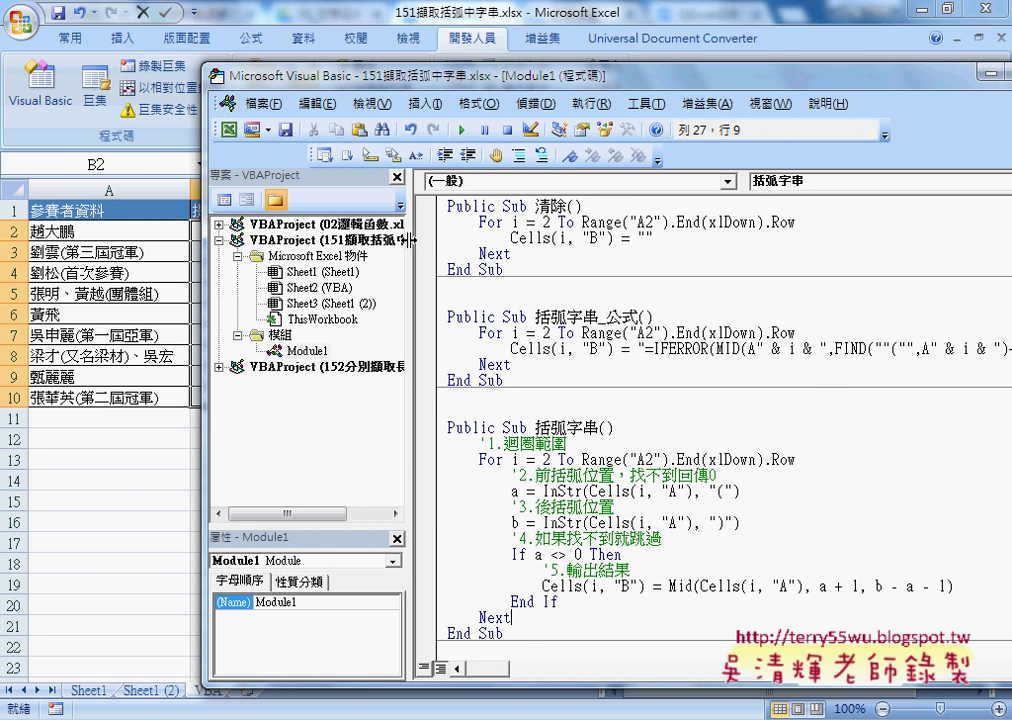
left_click_drag(409, 246, 489, 246)
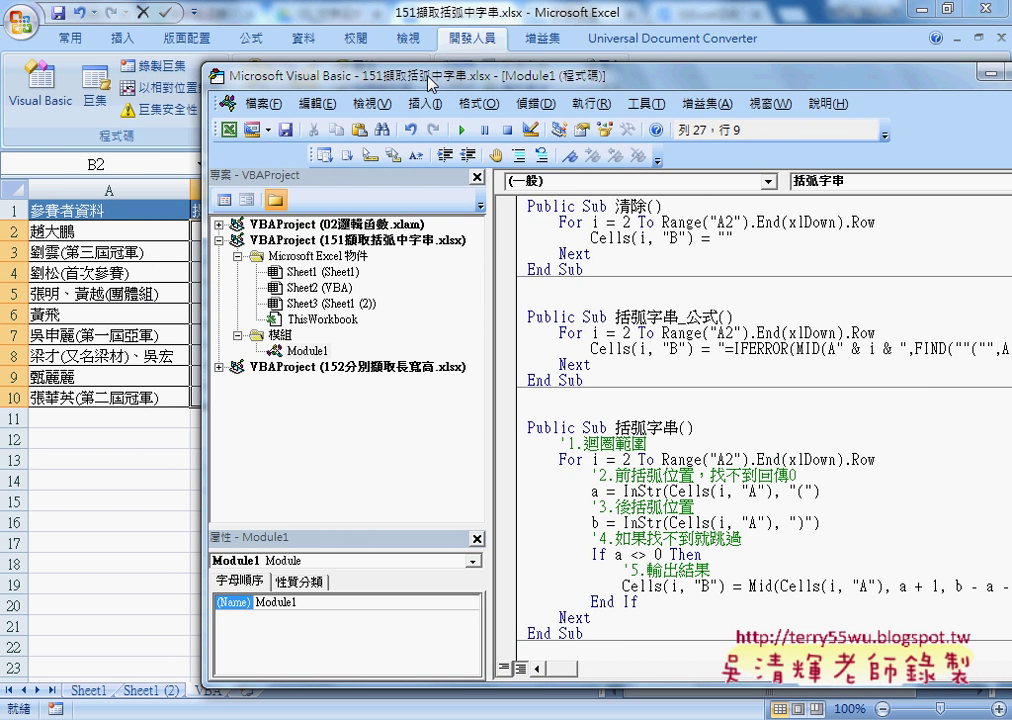
left_click_drag(348, 75, 185, 53)
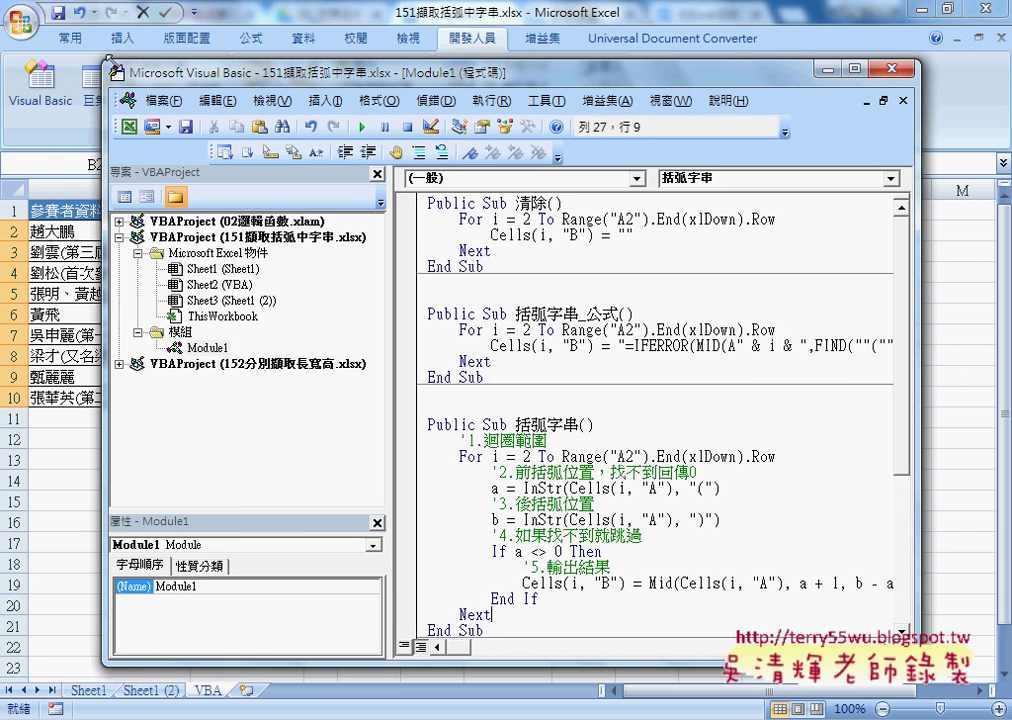
left_click_drag(52, 55, 180, 83)
left_click_drag(463, 298, 398, 290)
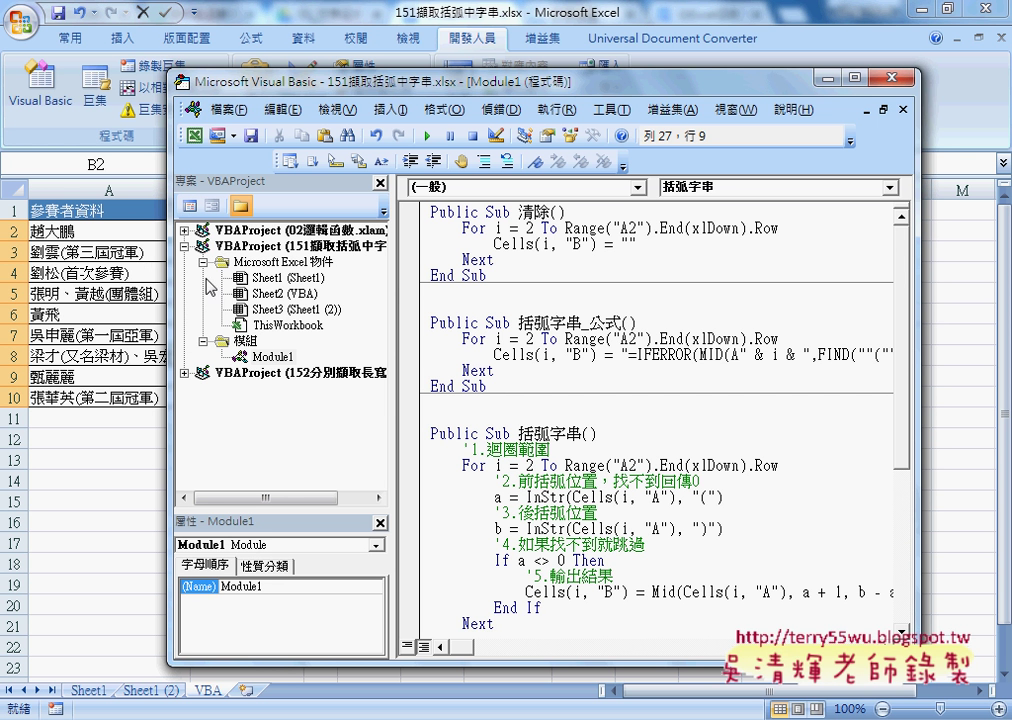
left_click_drag(390, 88, 435, 85)
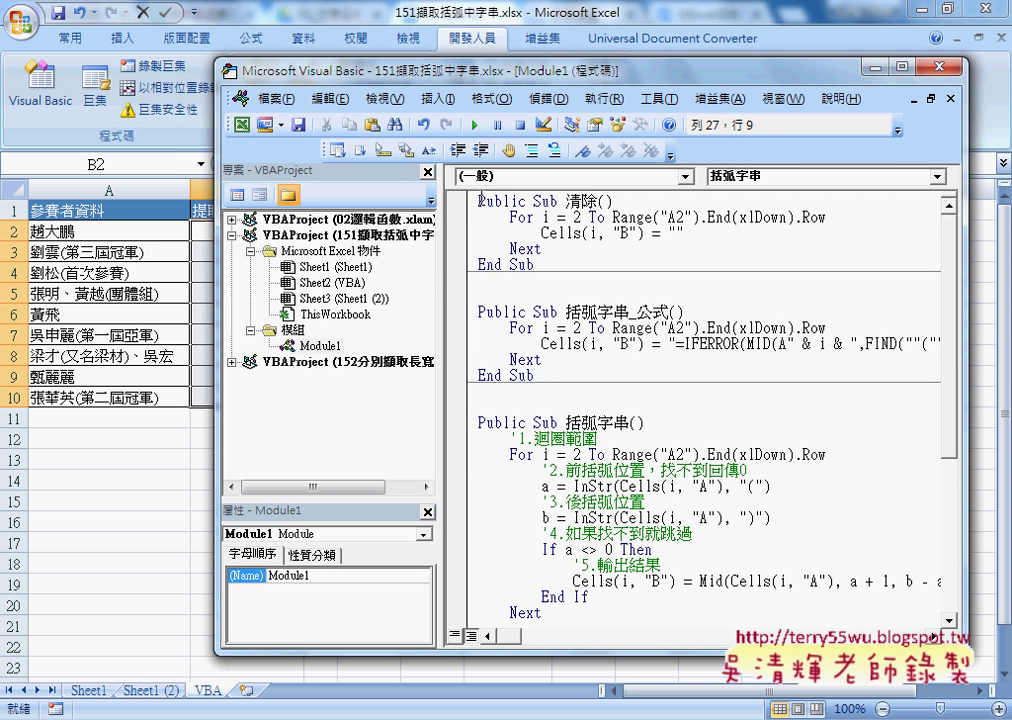
Delete all Module1 code and remove Module1 from the 151擷取括弧中字串.xlsx project
left_click_drag(480, 200, 625, 683)
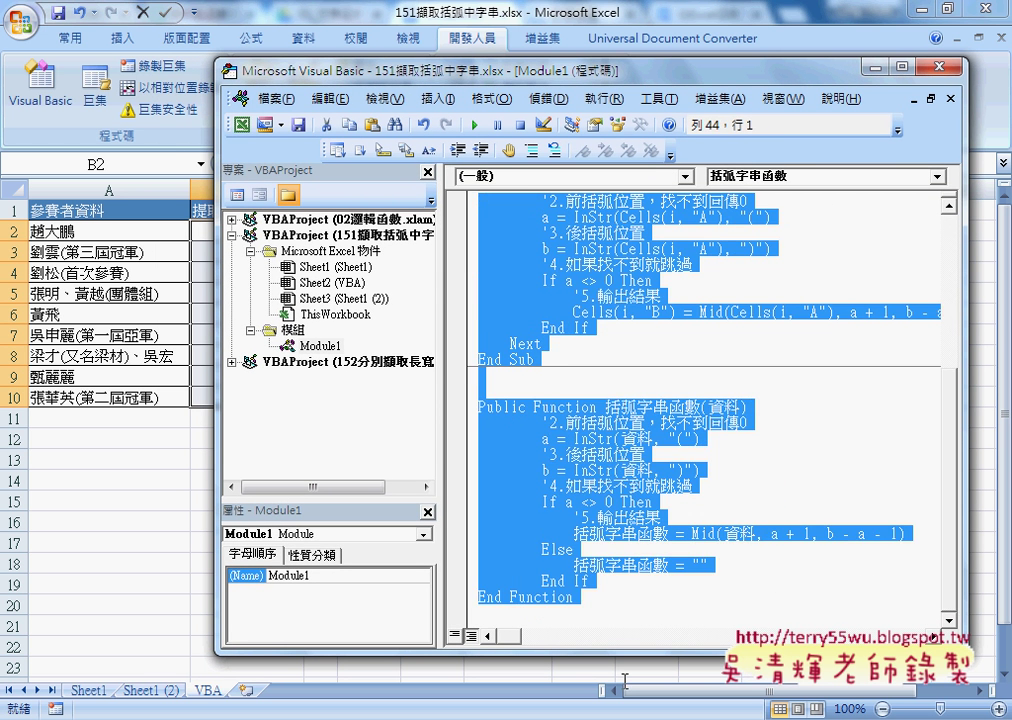
key("Delete")
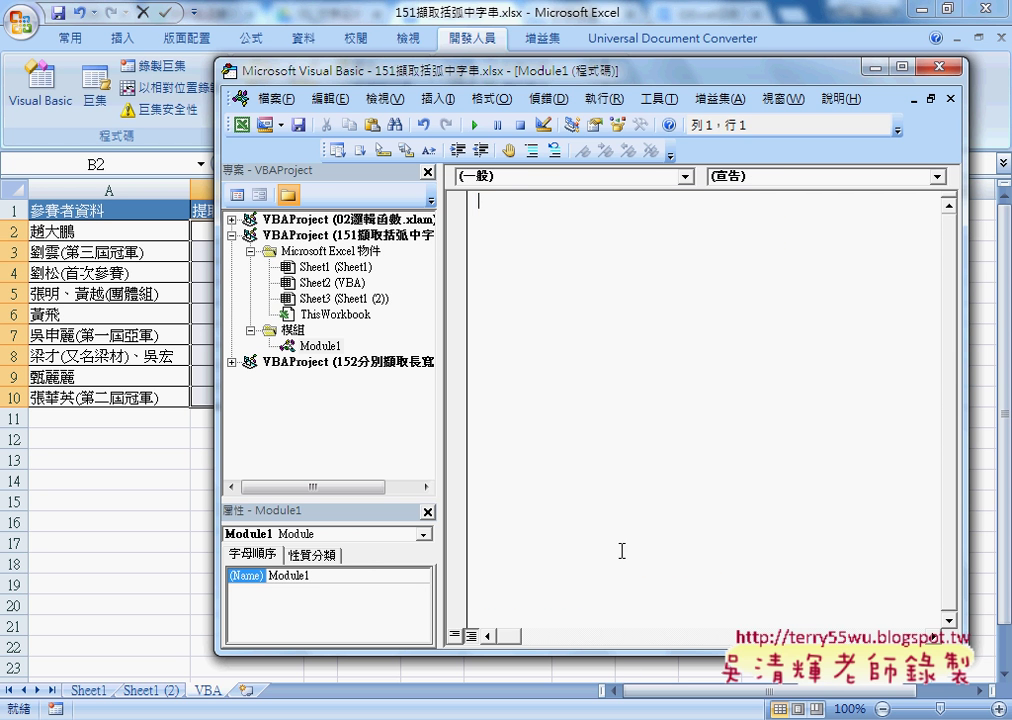
right_click(323, 345)
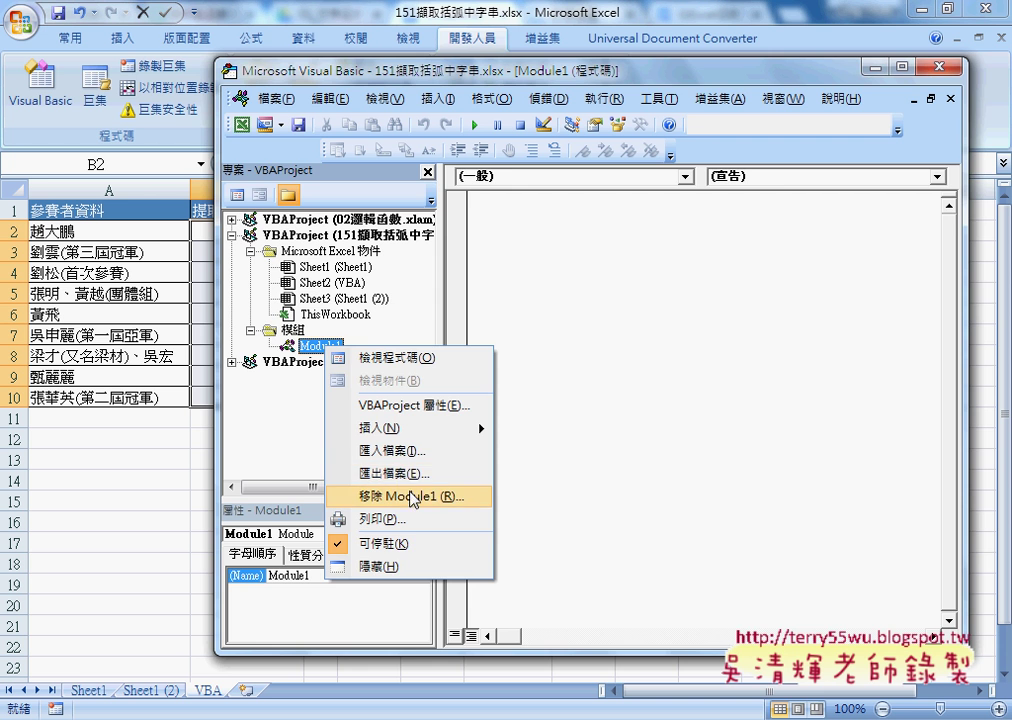
left_click(400, 496)
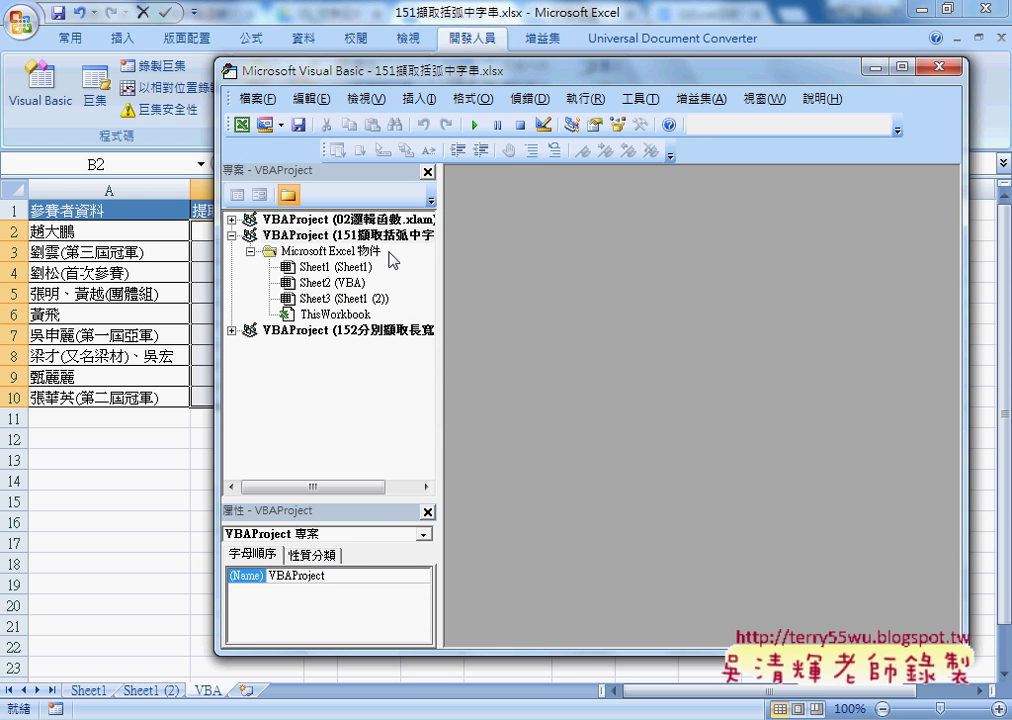
left_click_drag(437, 255, 514, 255)
left_click(408, 236)
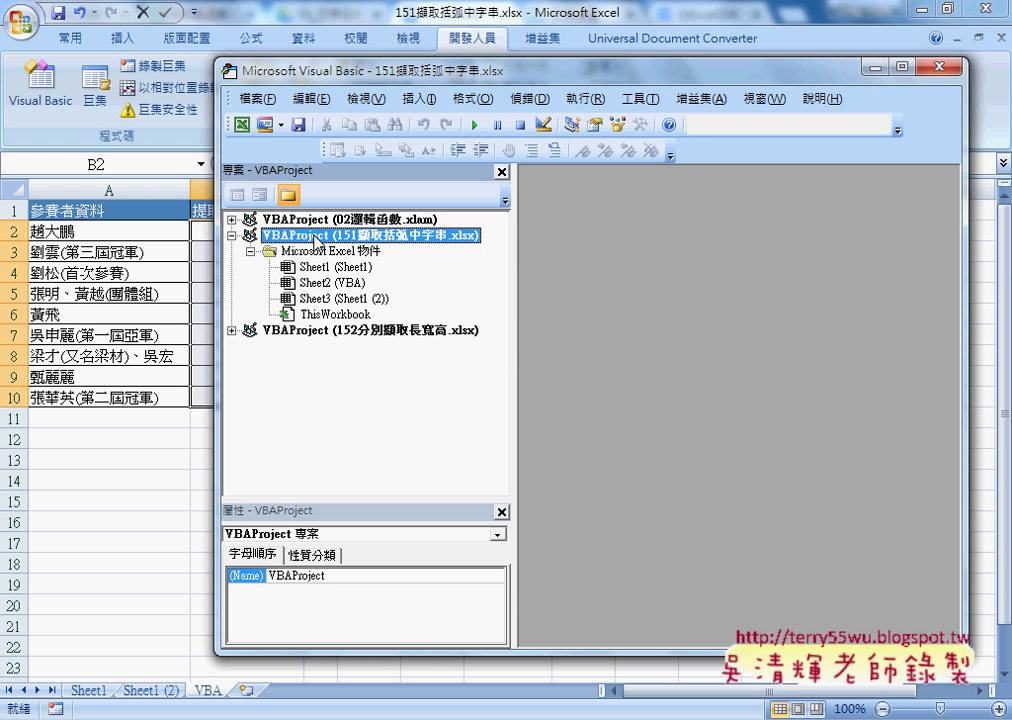
Insert a new empty module from the Microsoft Excel 物件 context menu's 插入 > 模組
right_click(340, 251)
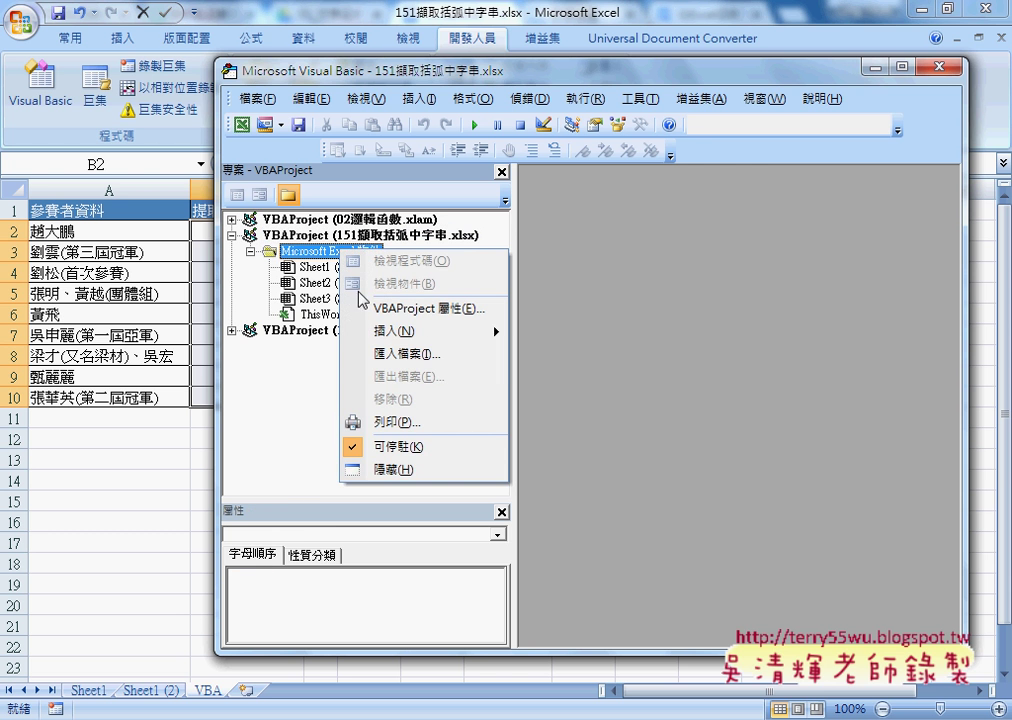
mouse_move(386, 331)
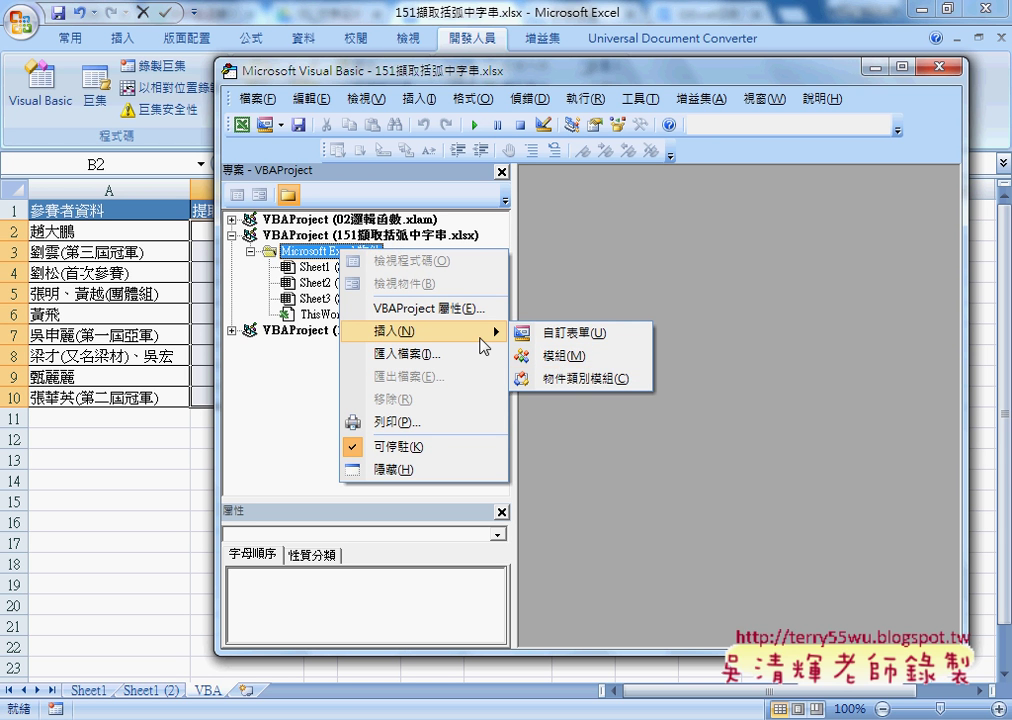
left_click(560, 355)
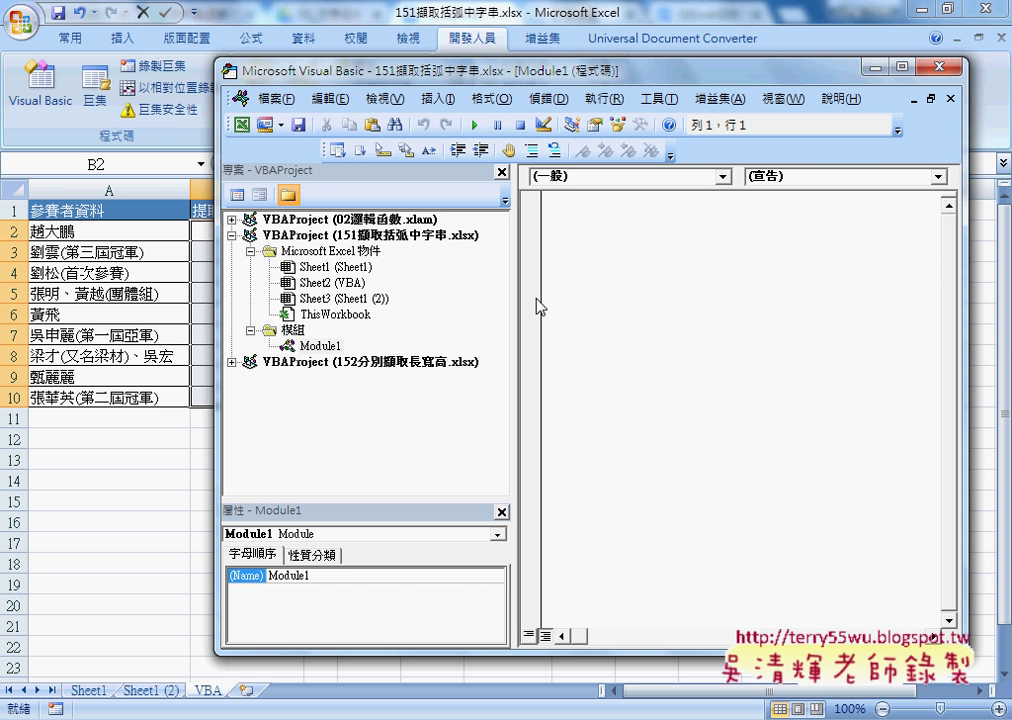
left_click_drag(380, 70, 710, 79)
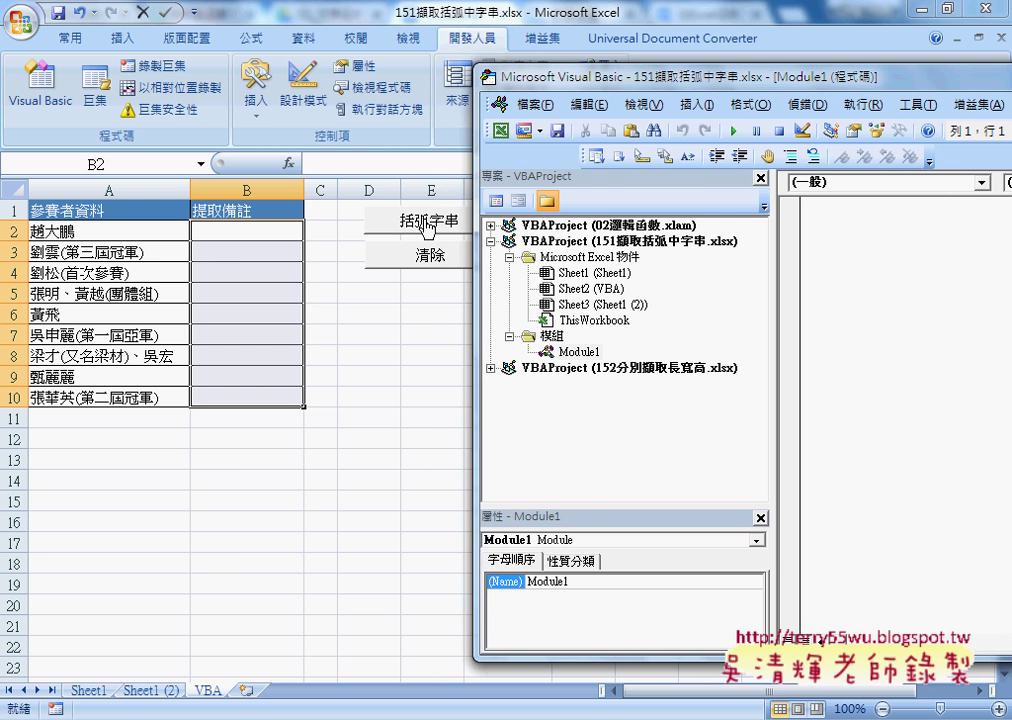
Insert a Public Sub procedure named 括弧字串 into Module1 via 插入 > 程序
left_click_drag(586, 79, 295, 80)
left_click(405, 104)
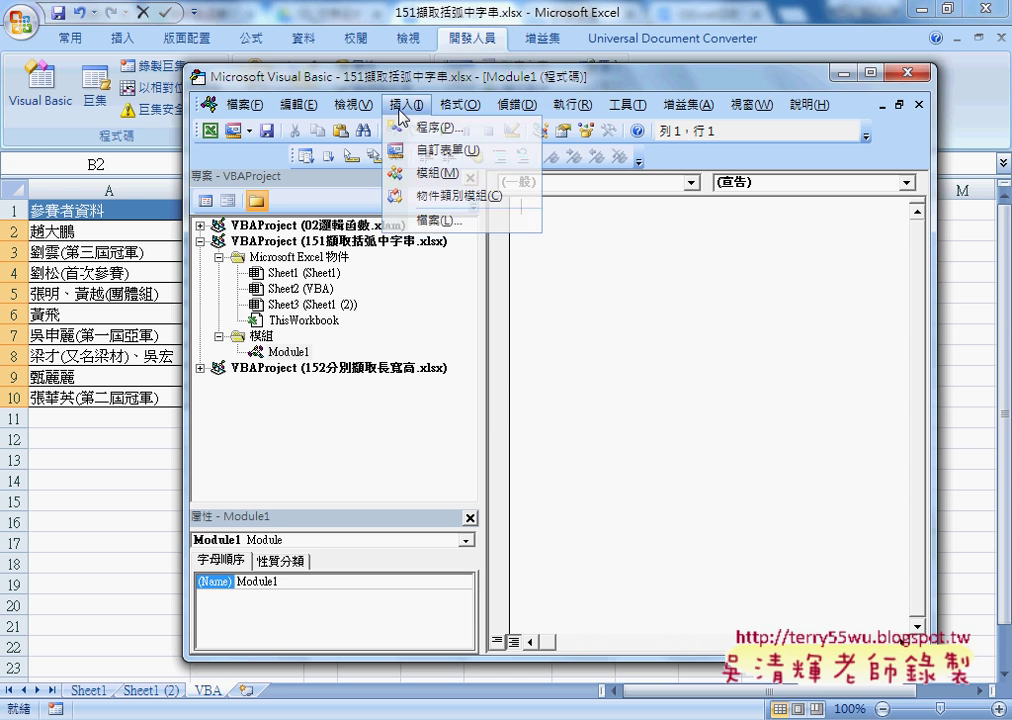
left_click(420, 130)
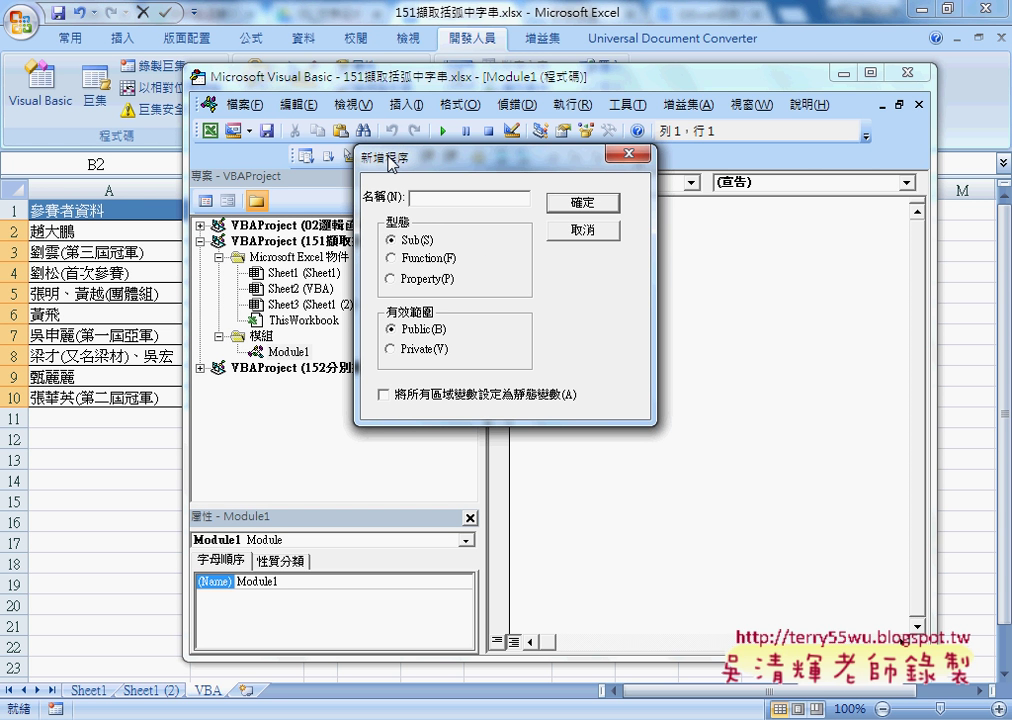
type("t")
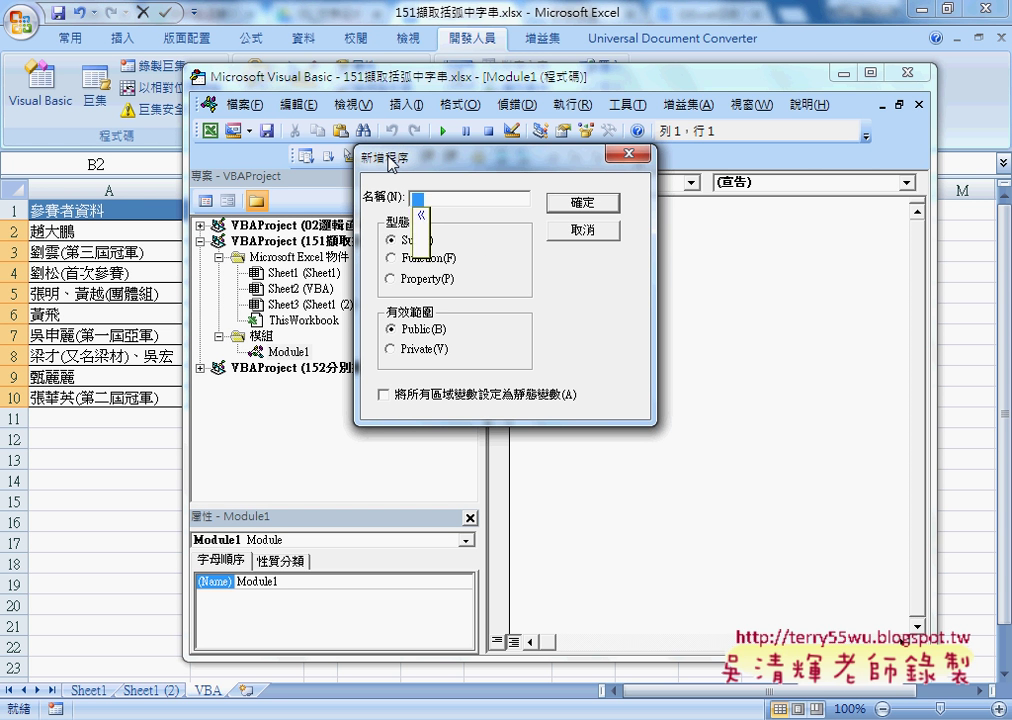
type("瓜")
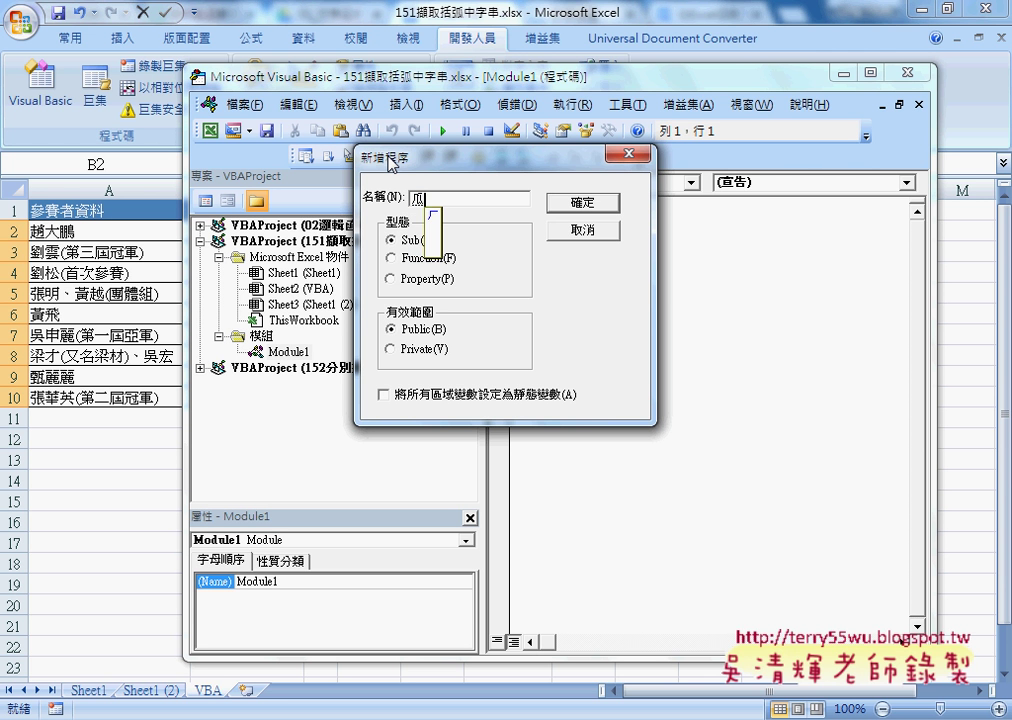
type("括弧自")
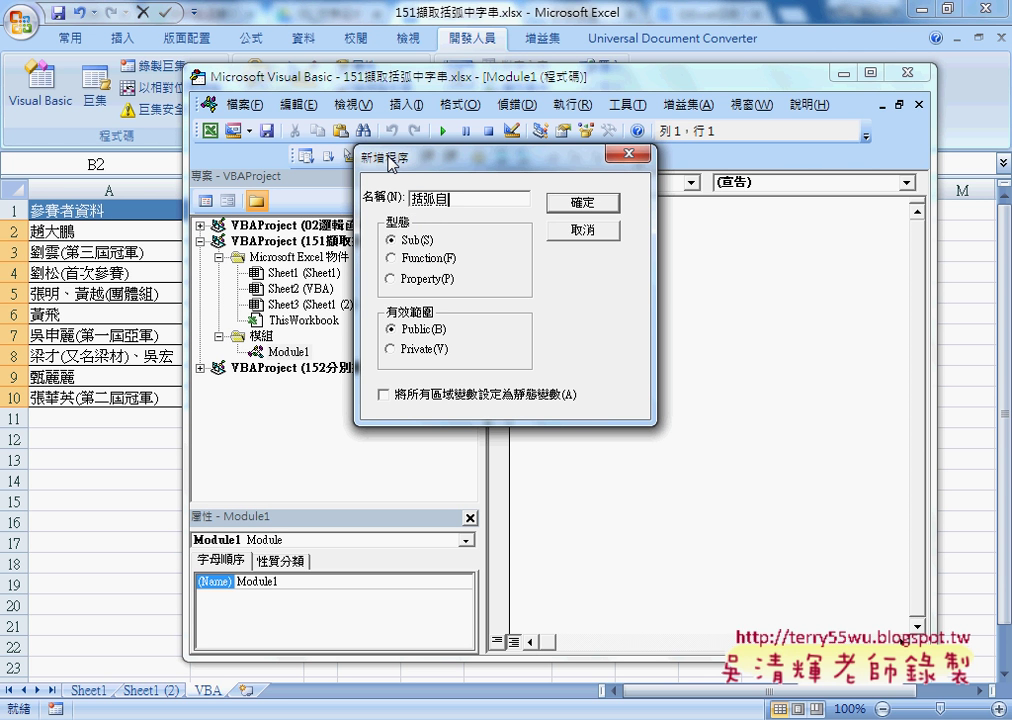
type("字串")
left_click(398, 260)
left_click(392, 241)
double_click(440, 198)
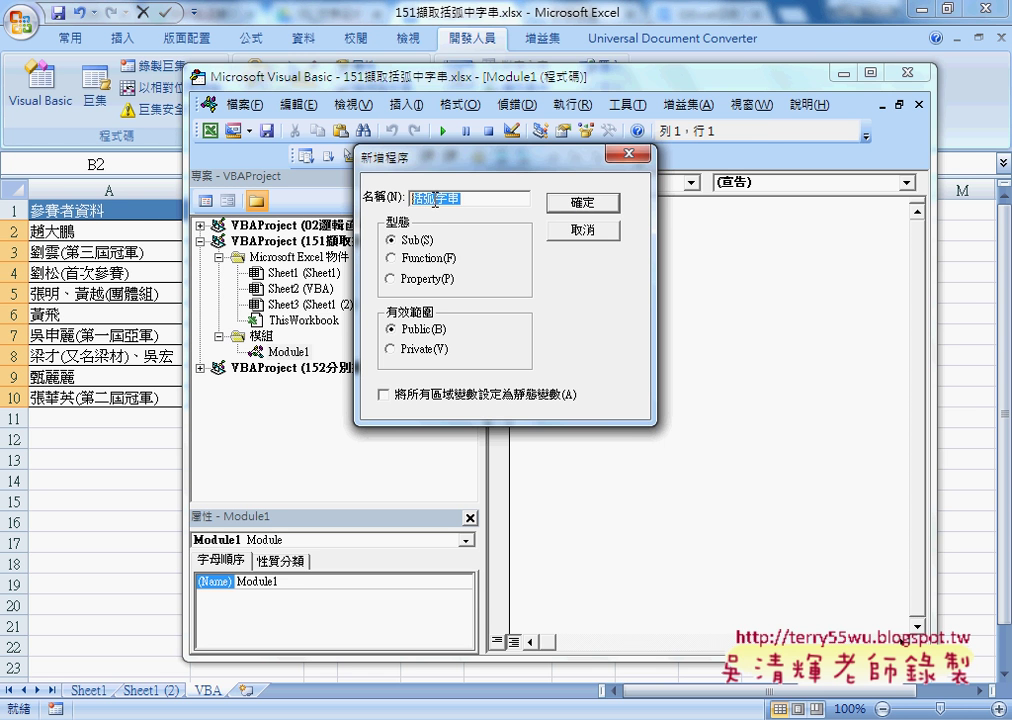
left_click(583, 205)
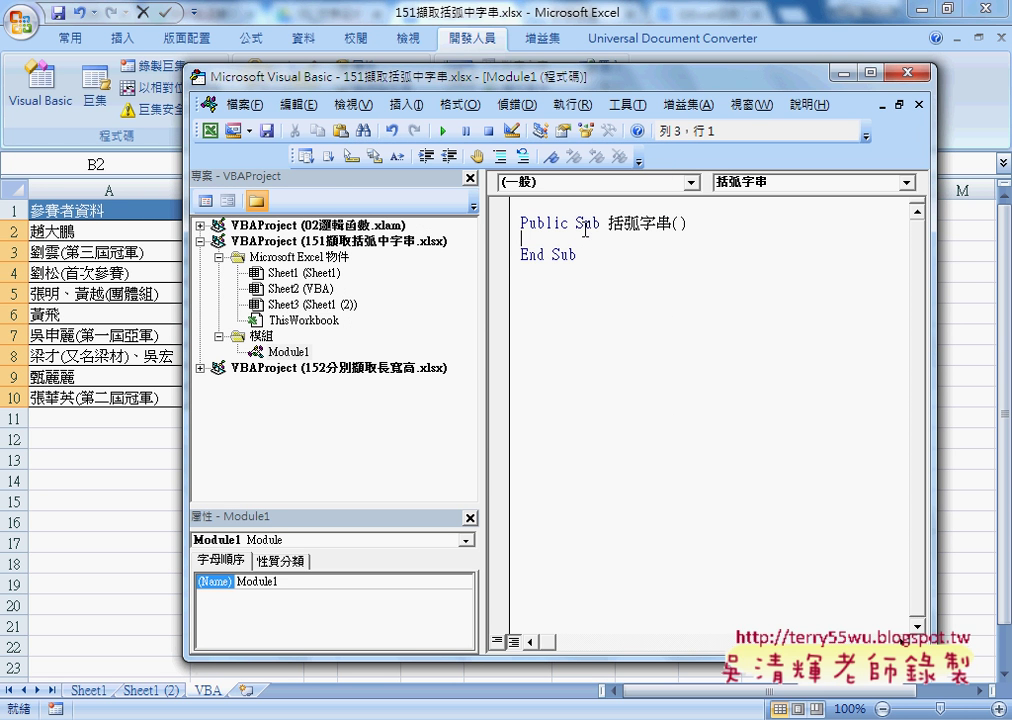
Indent the blank line in the 括弧字串 procedure and position the editor so column B shows
left_click_drag(576, 222, 597, 224)
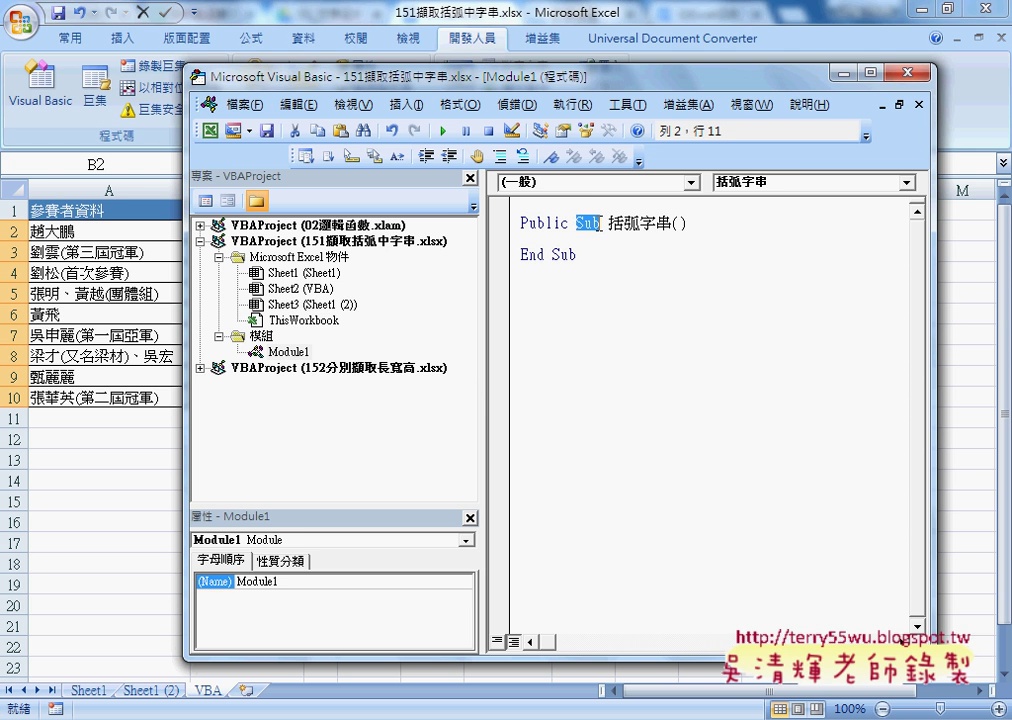
left_click_drag(608, 223, 672, 223)
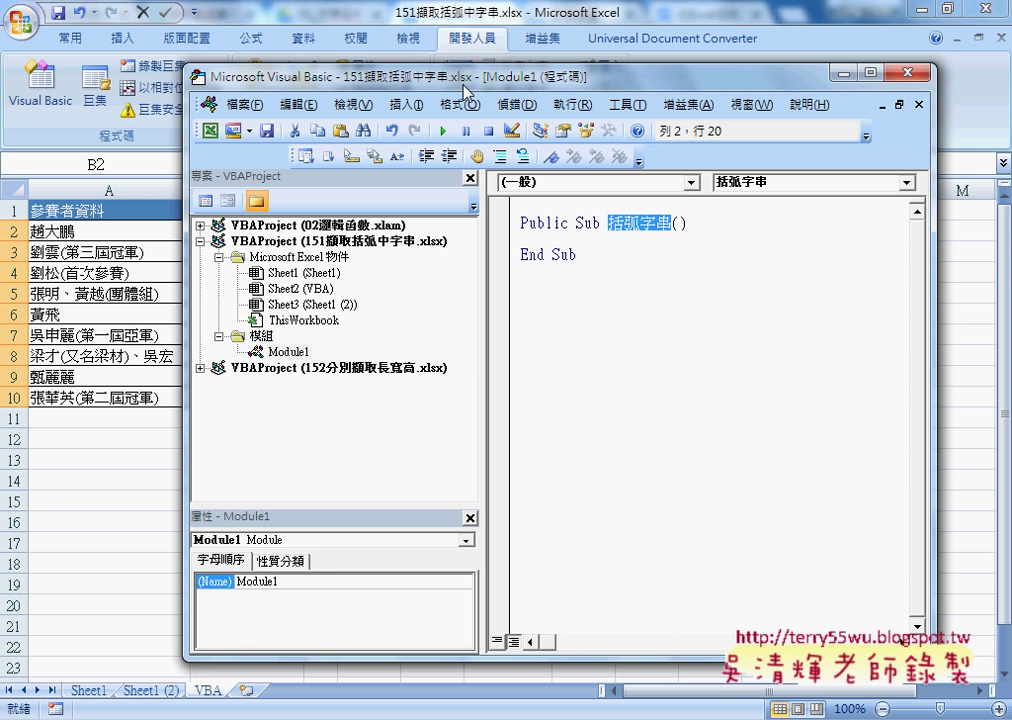
left_click_drag(465, 88, 747, 88)
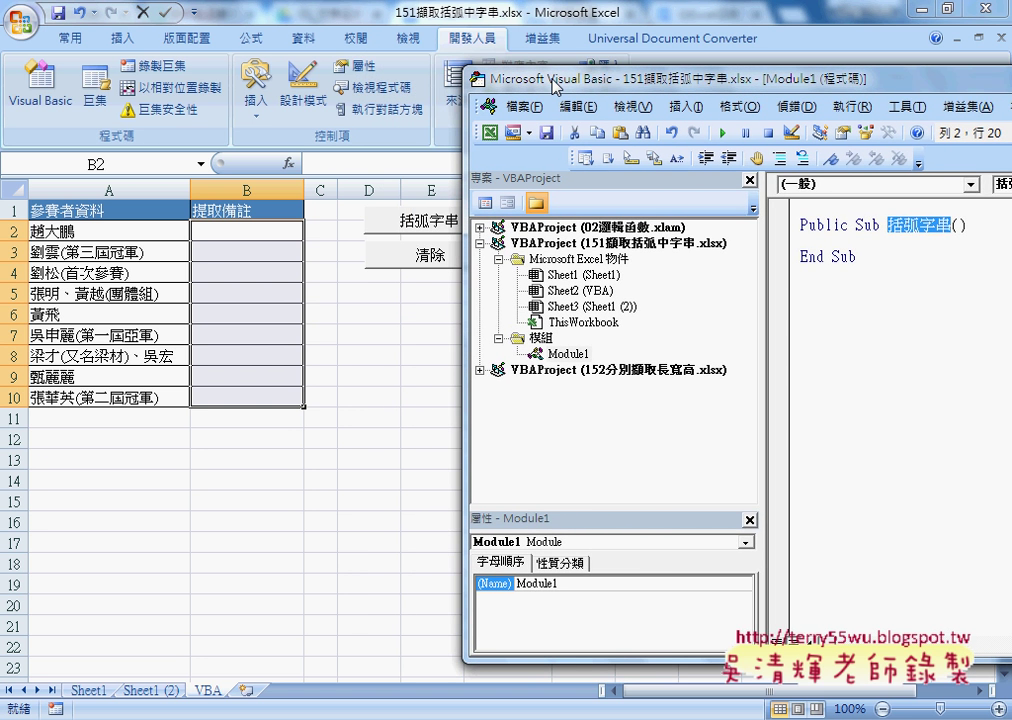
left_click_drag(553, 86, 285, 84)
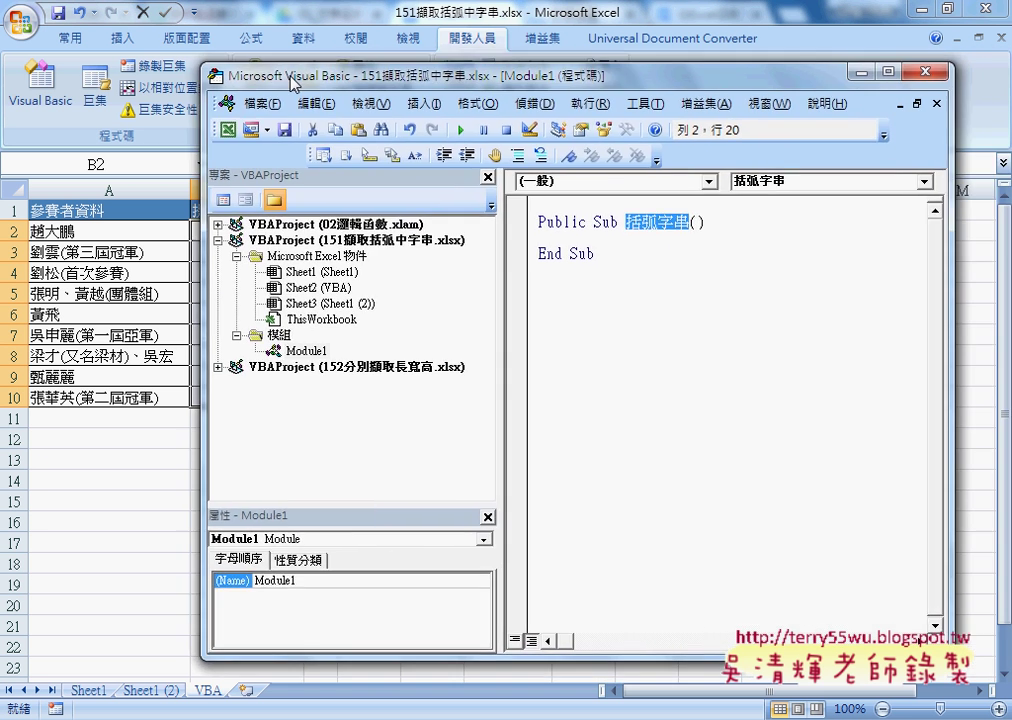
left_click(560, 238)
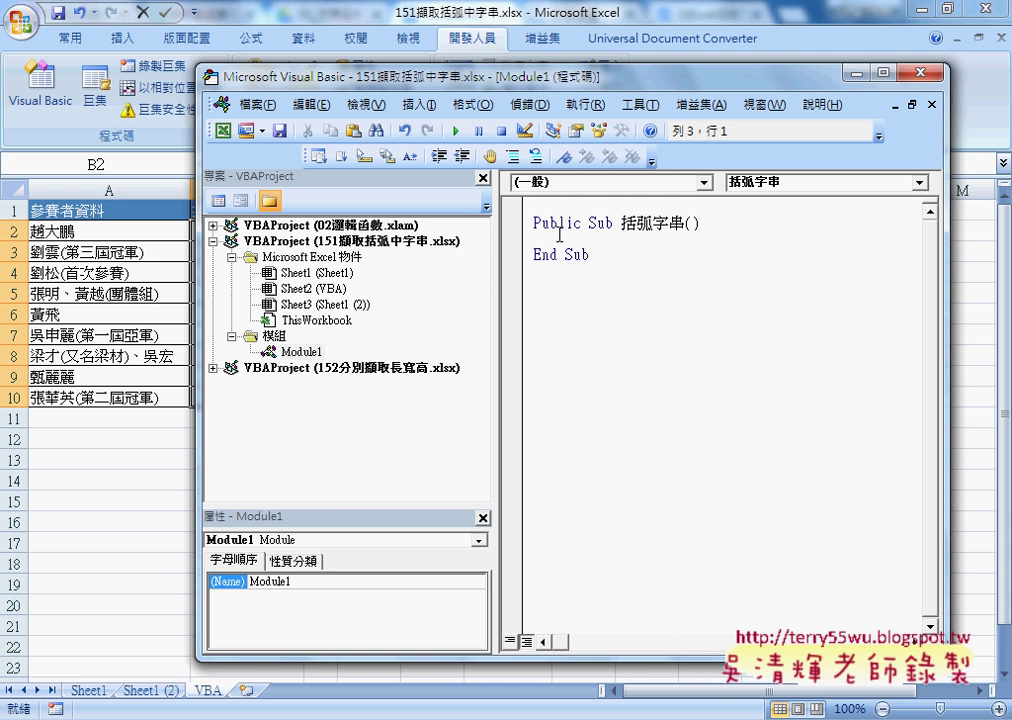
key("Tab")
left_click_drag(498, 300, 405, 300)
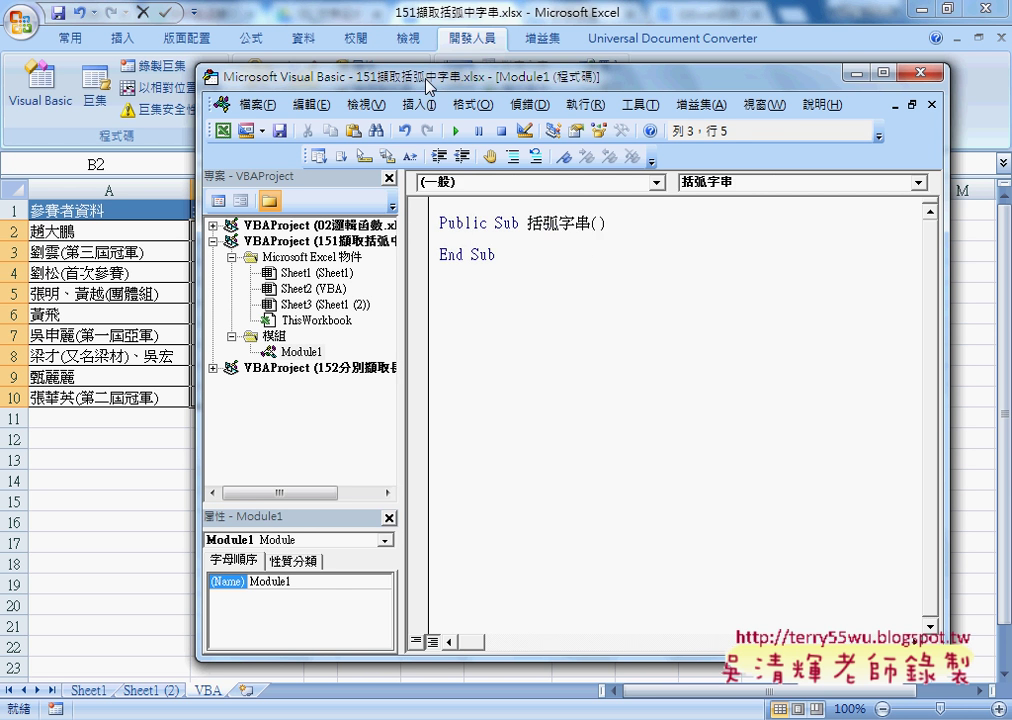
left_click_drag(336, 62, 436, 58)
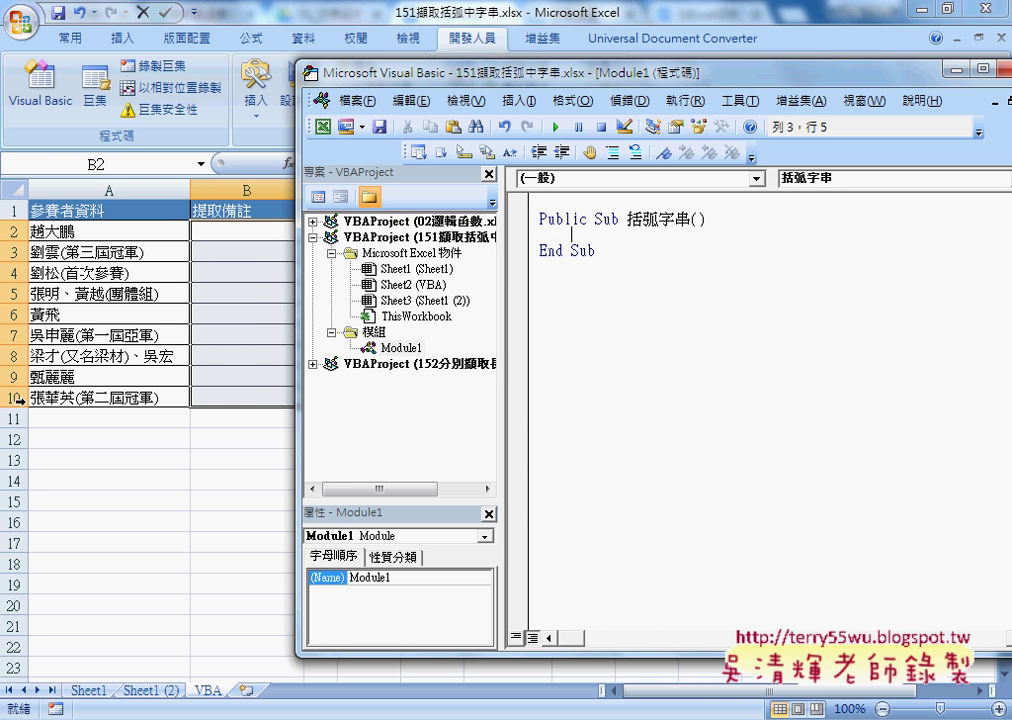
Write a For i = 2 To 10 … Next loop and indent its empty body line
type("fo")
type("r i=")
type("2 to")
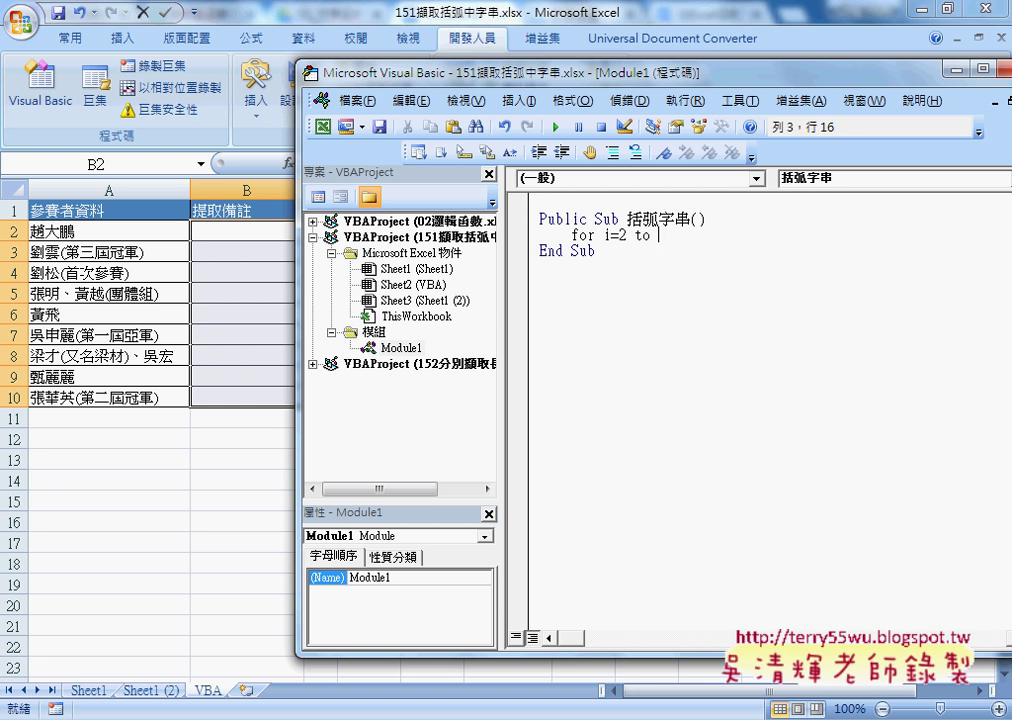
type(" 10")
key("Return")
key("Return")
type("nex")
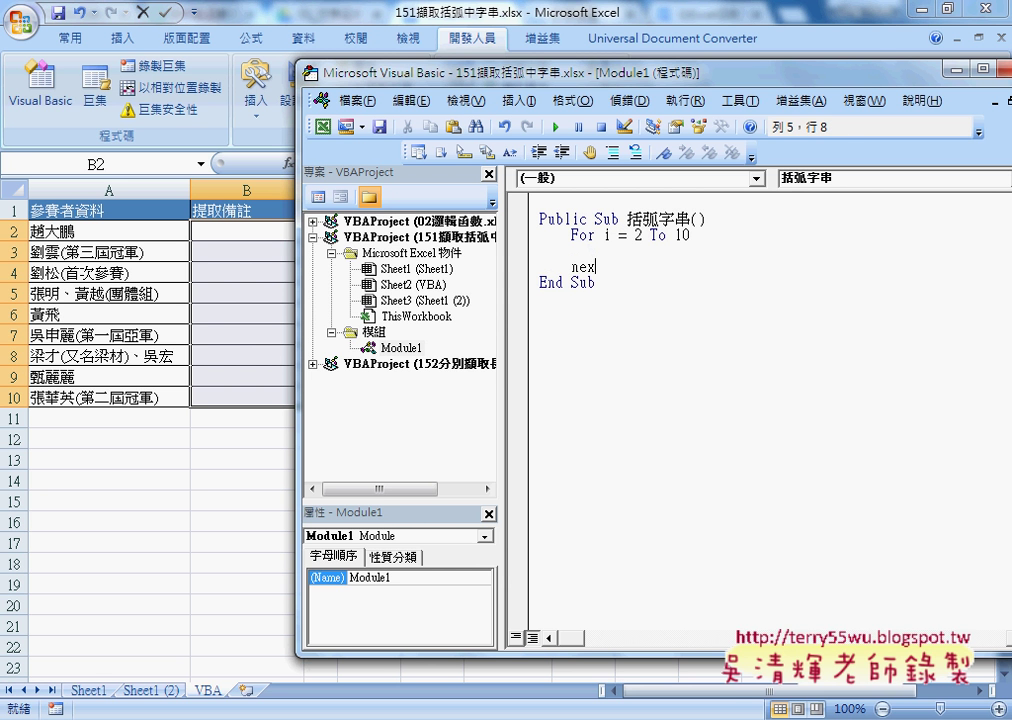
type("t")
left_click(571, 250)
key("Tab")
Review Sheet1's formula columns D, E and F, then return to the VBA sheet
left_click(90, 690)
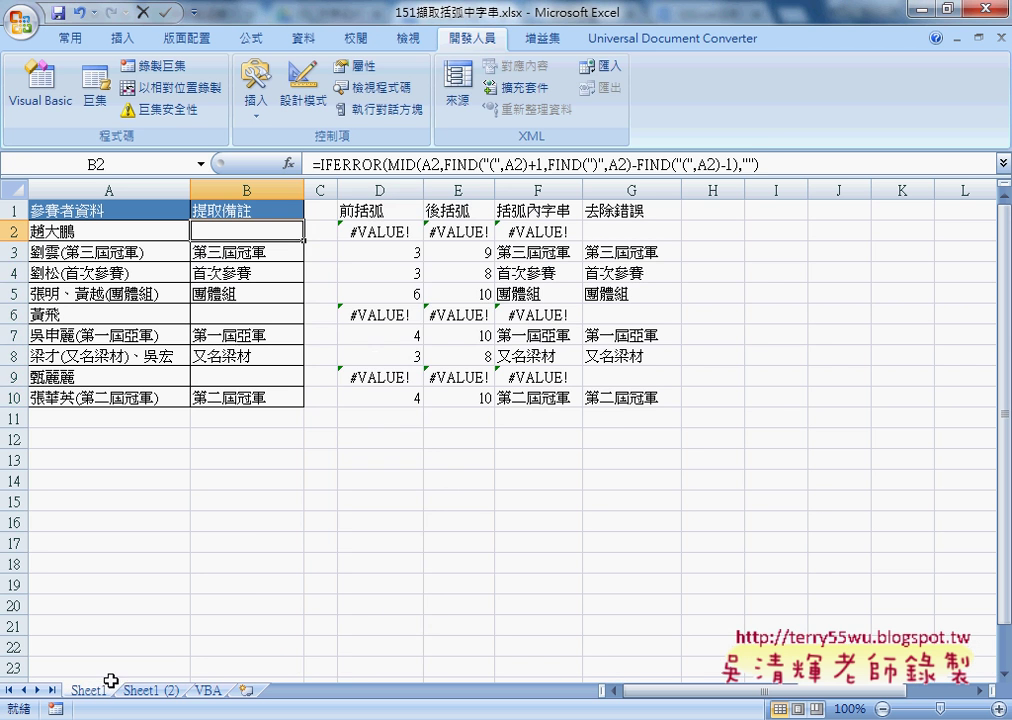
left_click(370, 188)
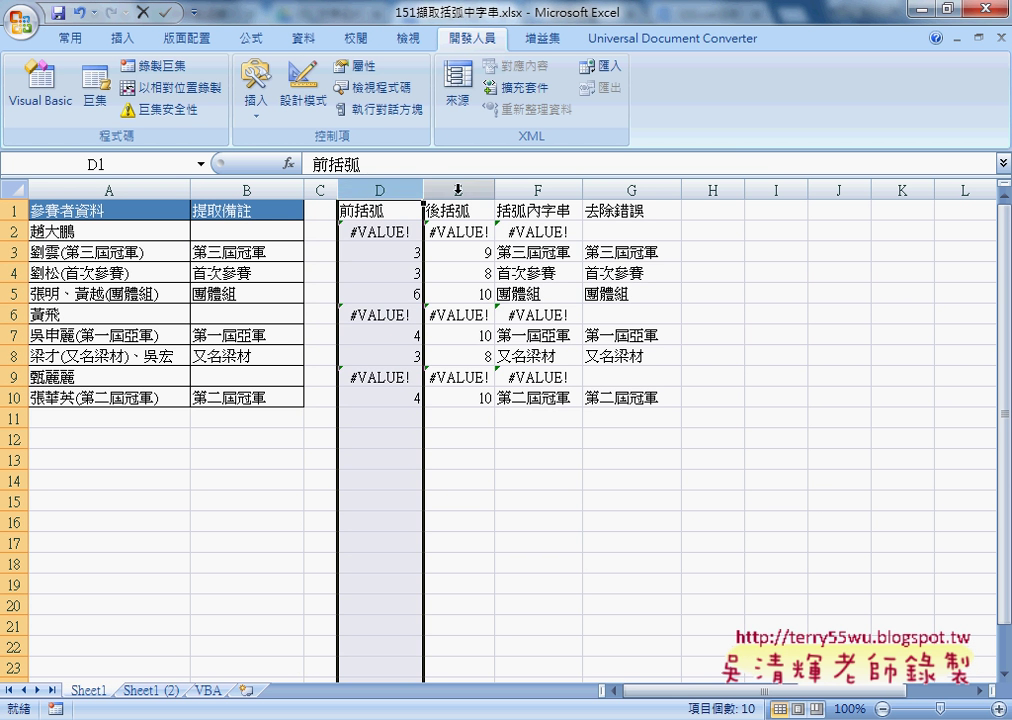
left_click(462, 189)
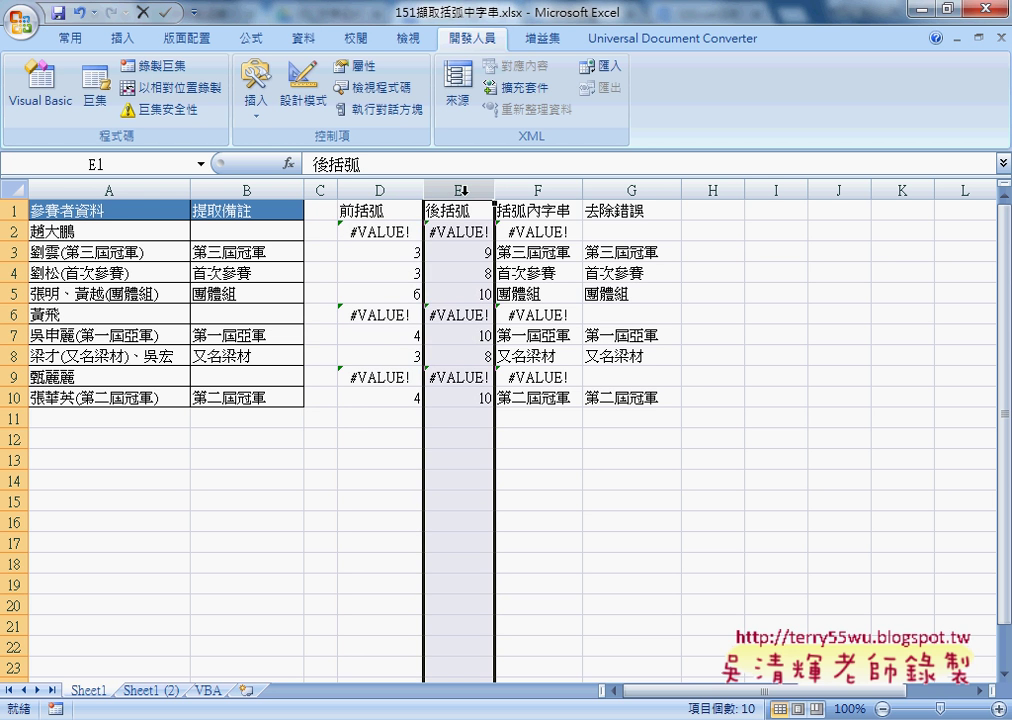
left_click(546, 188)
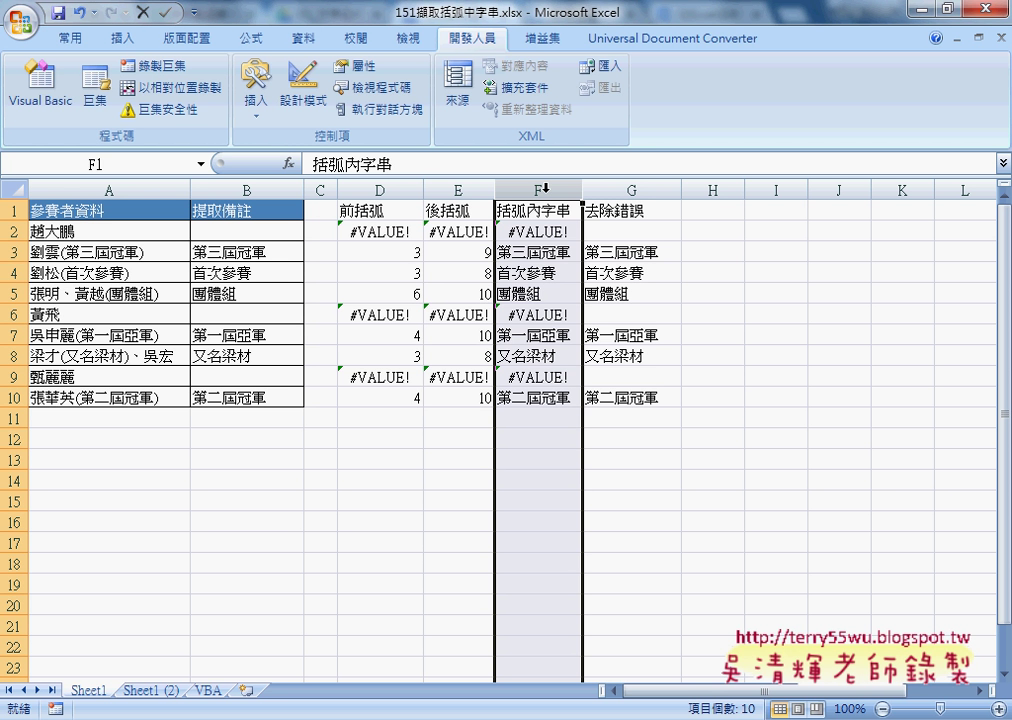
left_click(209, 690)
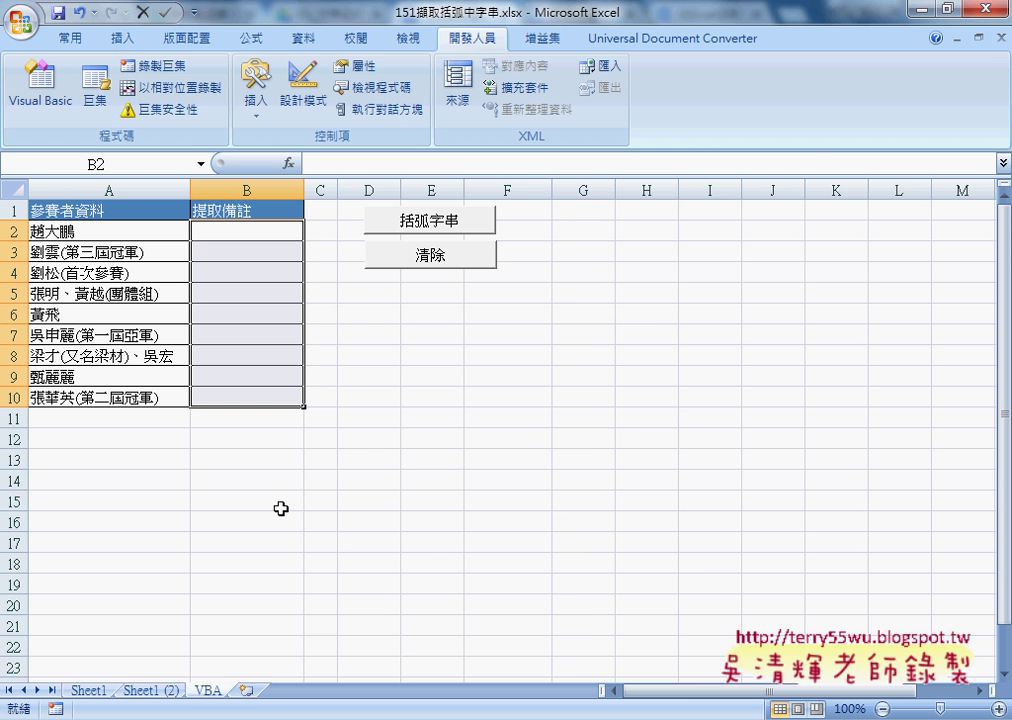
Reopen the Visual Basic editor and start the loop body with a=instr(
left_click(52, 105)
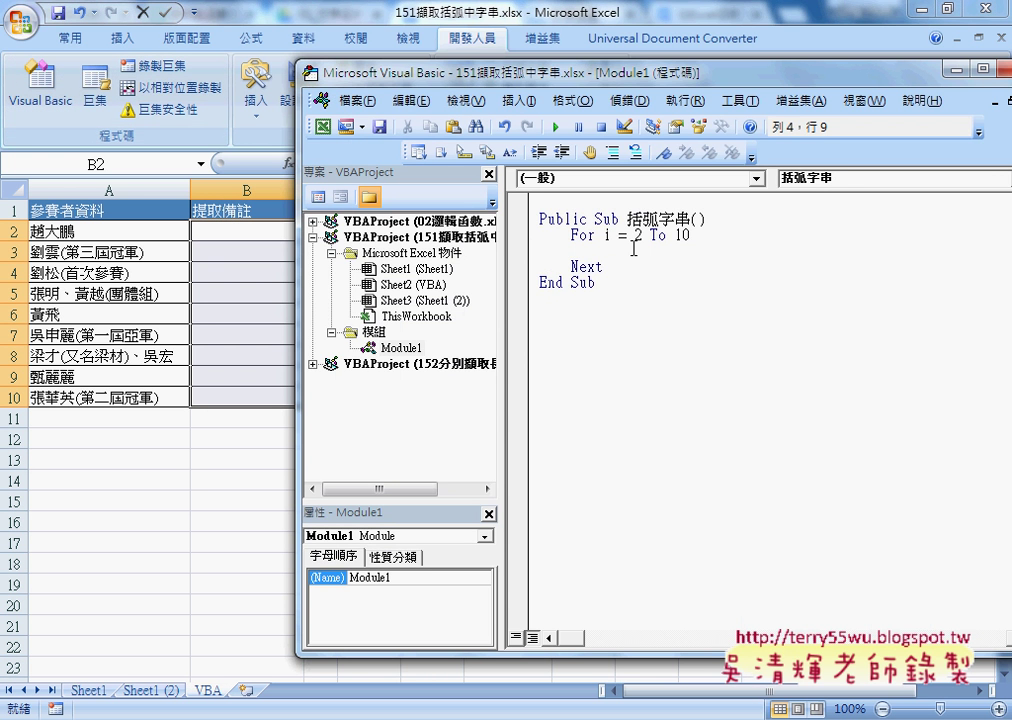
type("a")
type("=")
type("i")
type("nstr")
type("(")
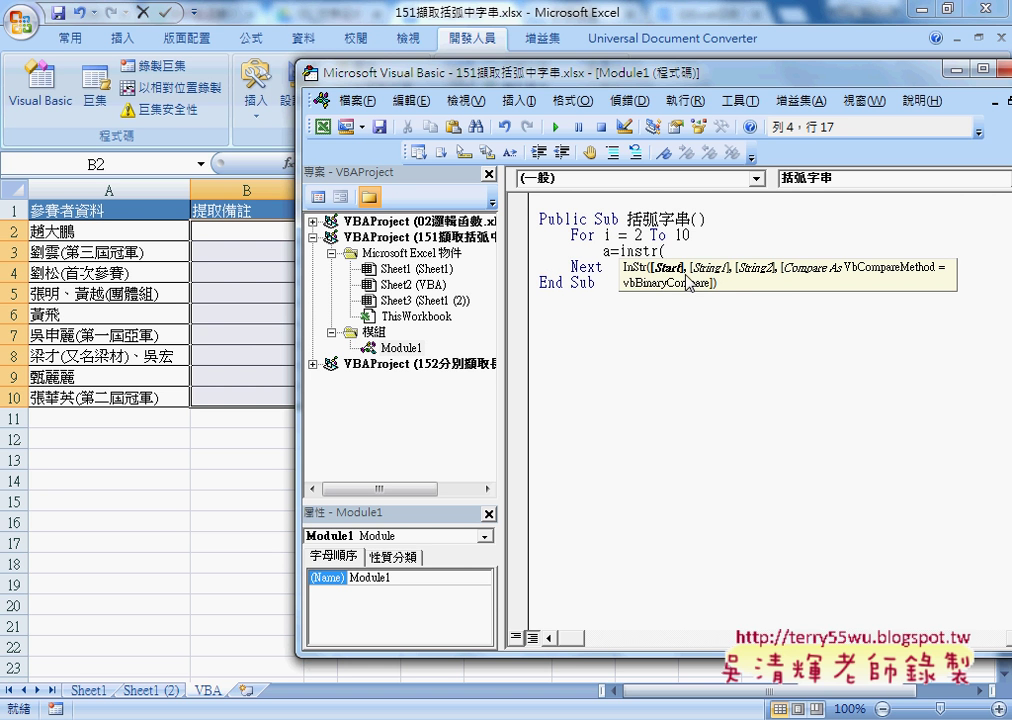
Complete the line a = InStr(Cells(i, "A"), "(") in the loop
type("c")
type("ell")
type("s(")
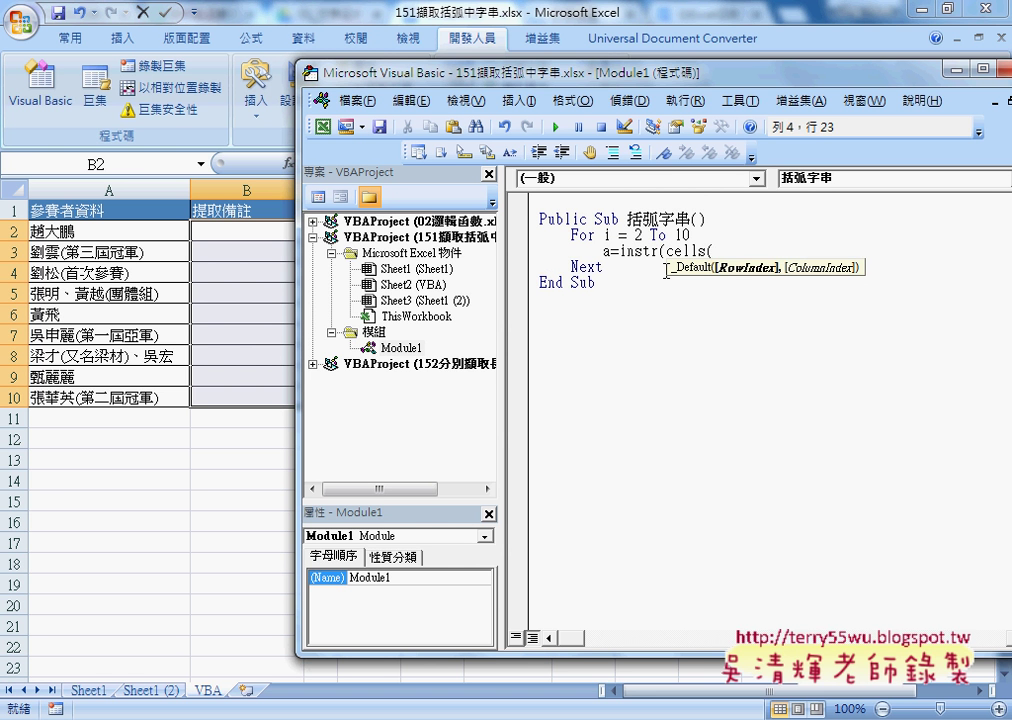
type("i")
type(",")
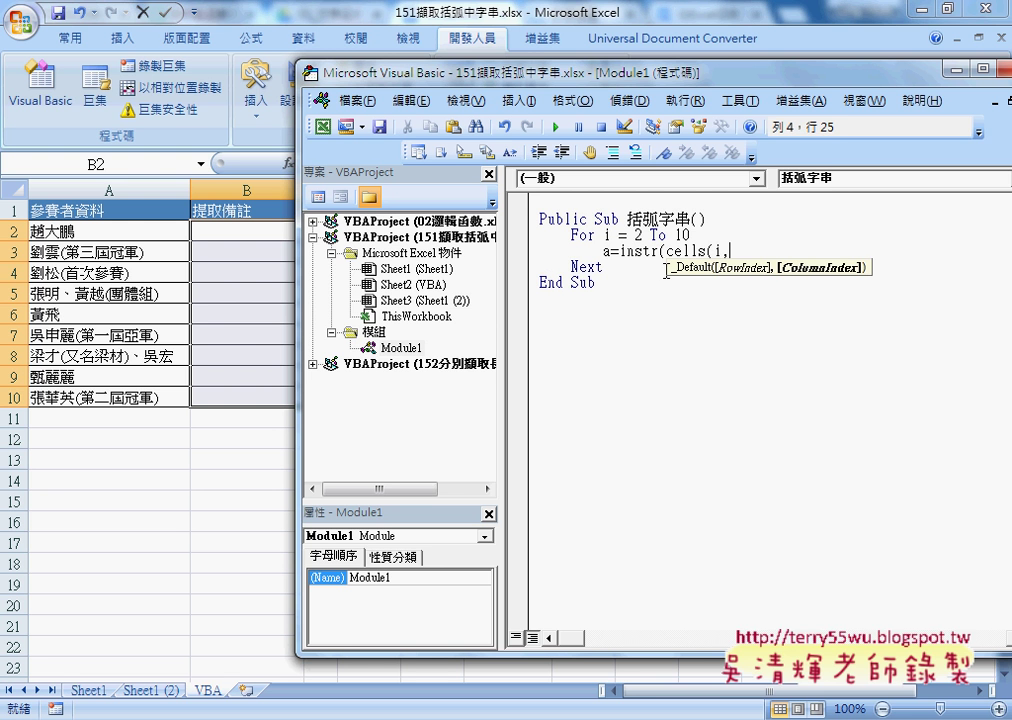
type("\"")
type("A\")")
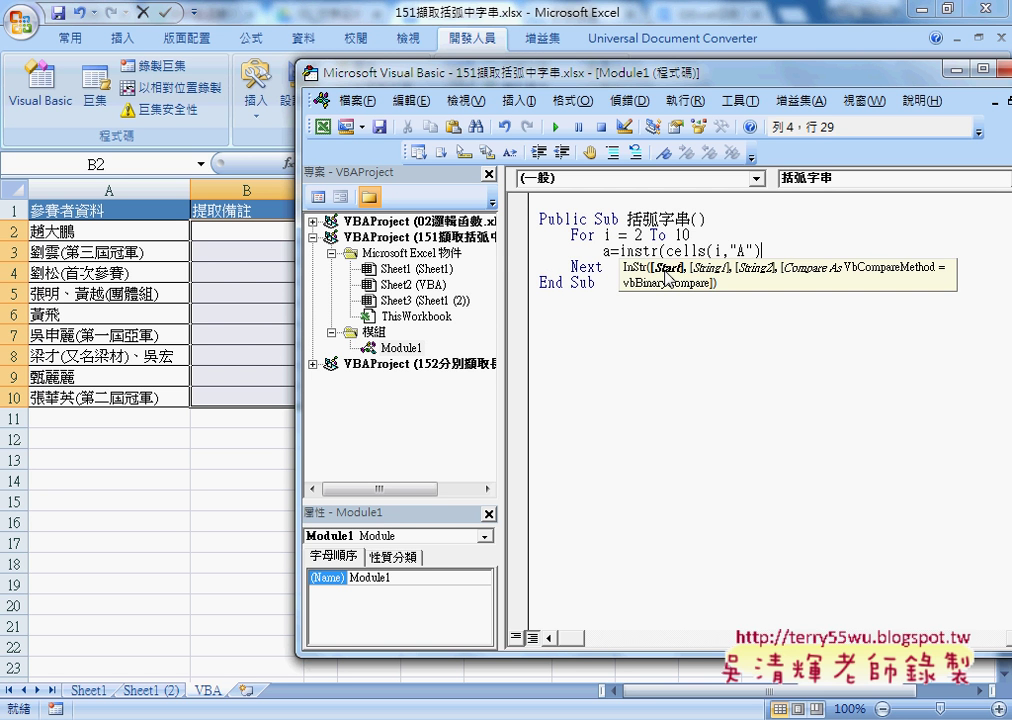
type(",")
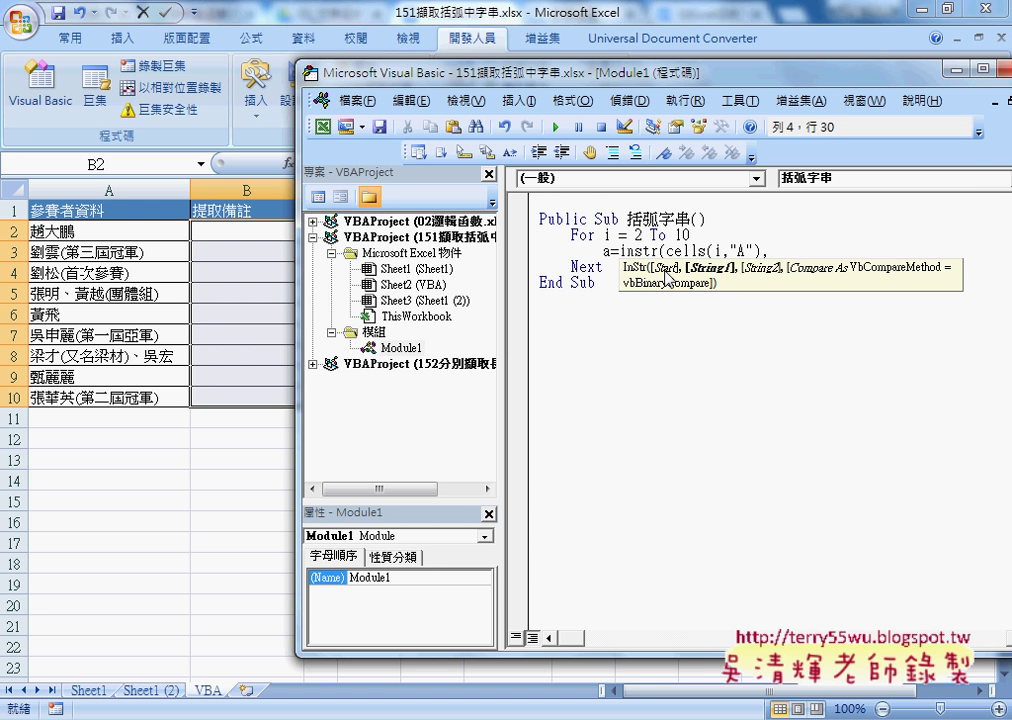
type("\"(")
type("\")")
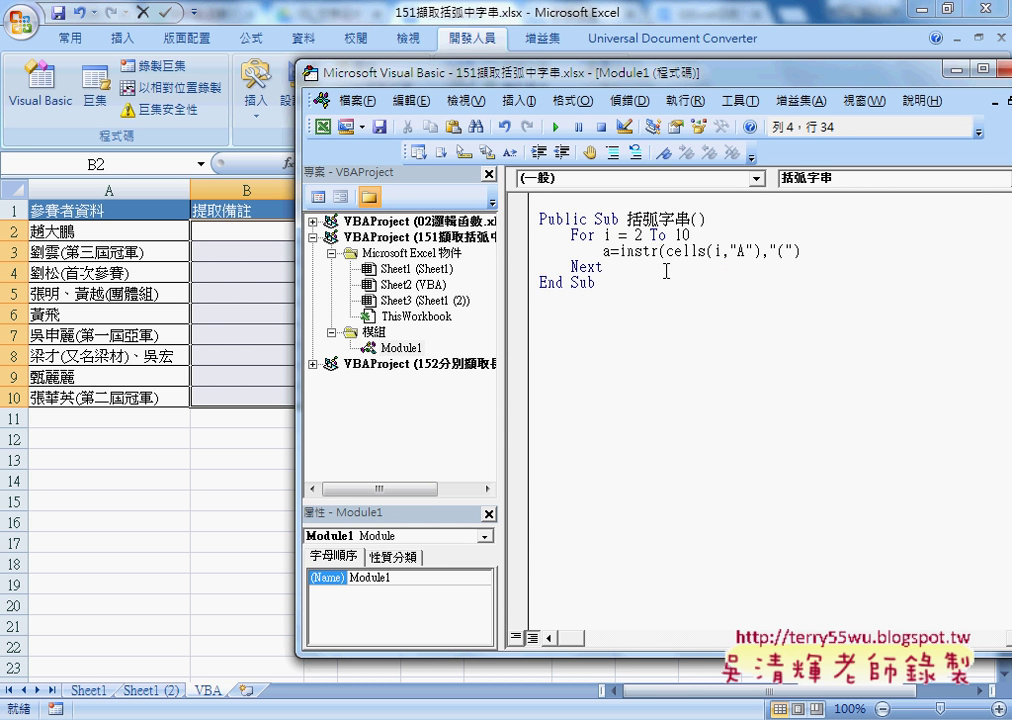
key("Down")
key("Up")
key("End")
key("Return")
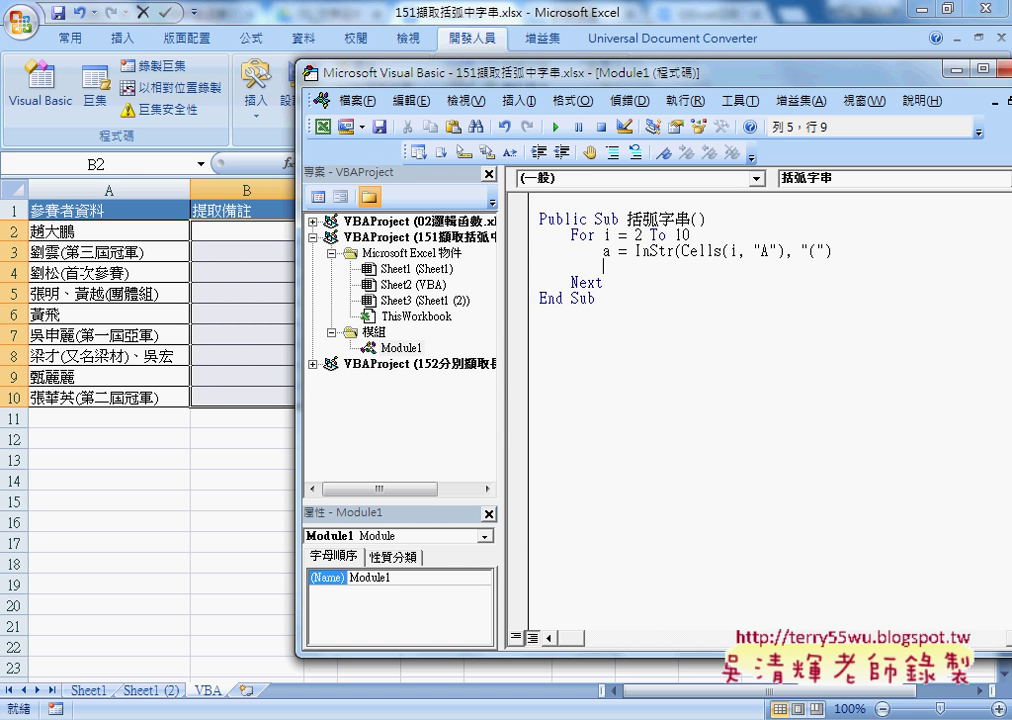
double_click(605, 251)
Duplicate the InStr line as b = InStr(Cells(i, "A"), ")") for the closing bracket
left_click(872, 255)
key("shift+Home")
key("ctrl+c")
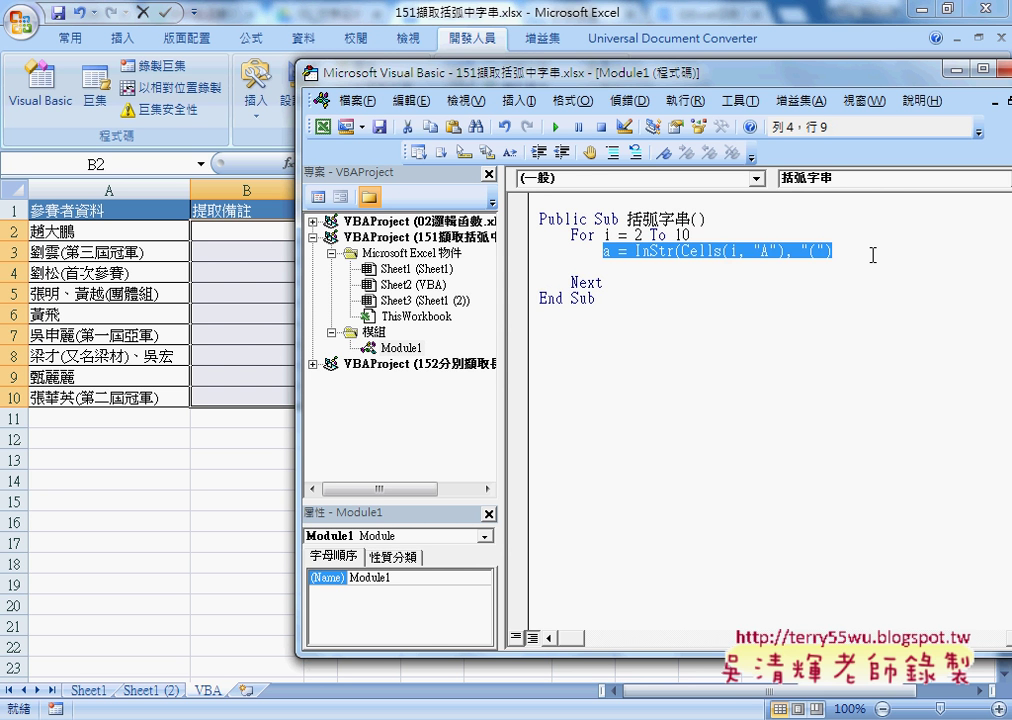
left_click(872, 255)
key("Return")
key("ctrl+v")
left_click(649, 266)
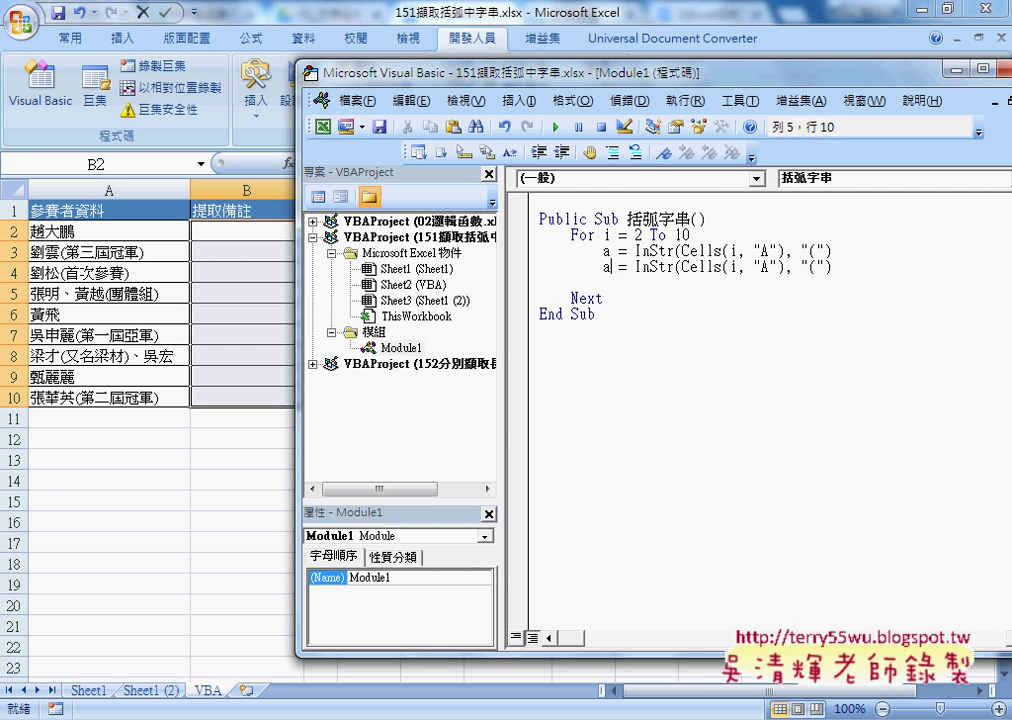
double_click(606, 266)
type("b")
left_click(826, 267)
key("shift+Left")
type(")")
Add an If a <> 0 Then test on a new line
key("End")
key("Return")
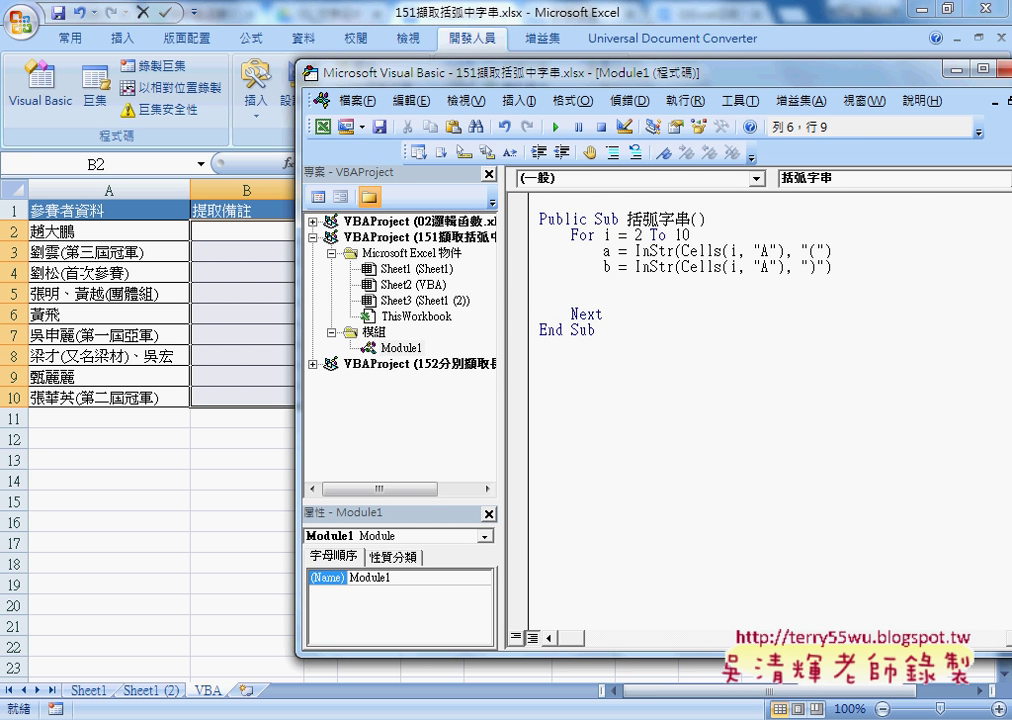
type("if ")
type("a<>")
type("0 the")
type("n")
Close the If a <> 0 block with End If and remove the extra blank line
key("Return")
key("Return")
type("end i")
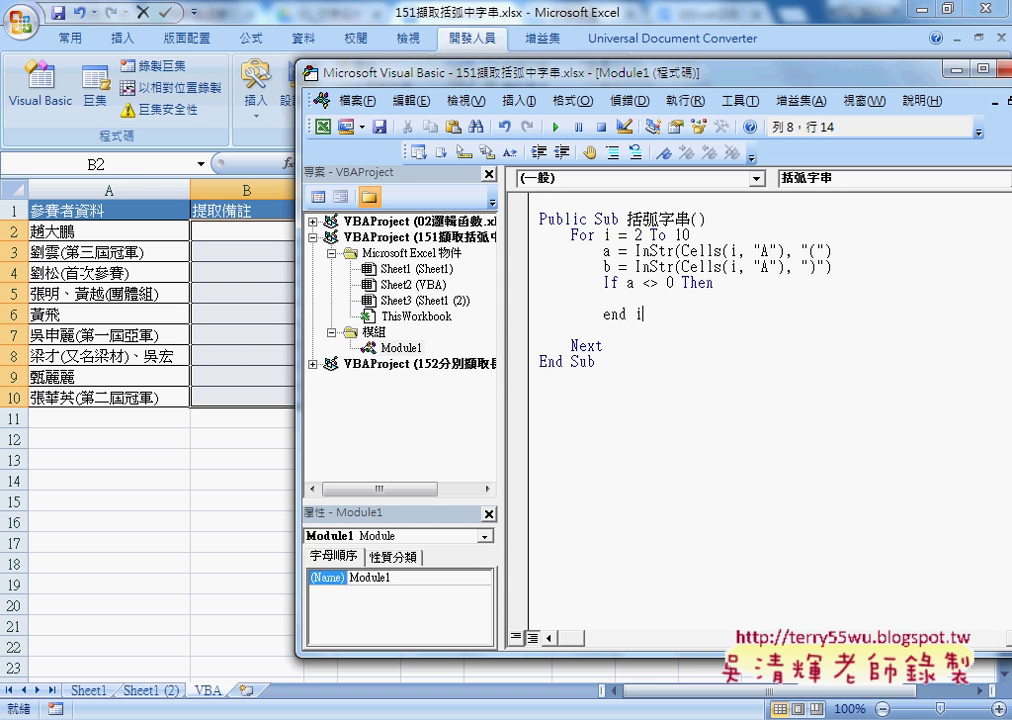
type("f")
key("Delete")
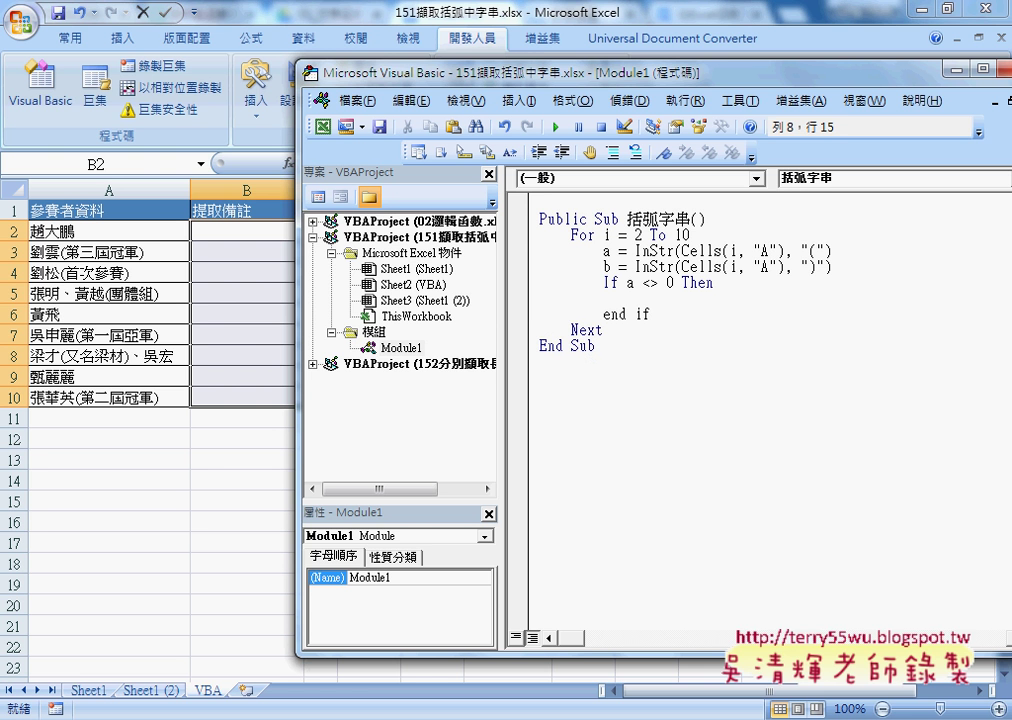
double_click(630, 283)
left_click_drag(641, 283, 668, 287)
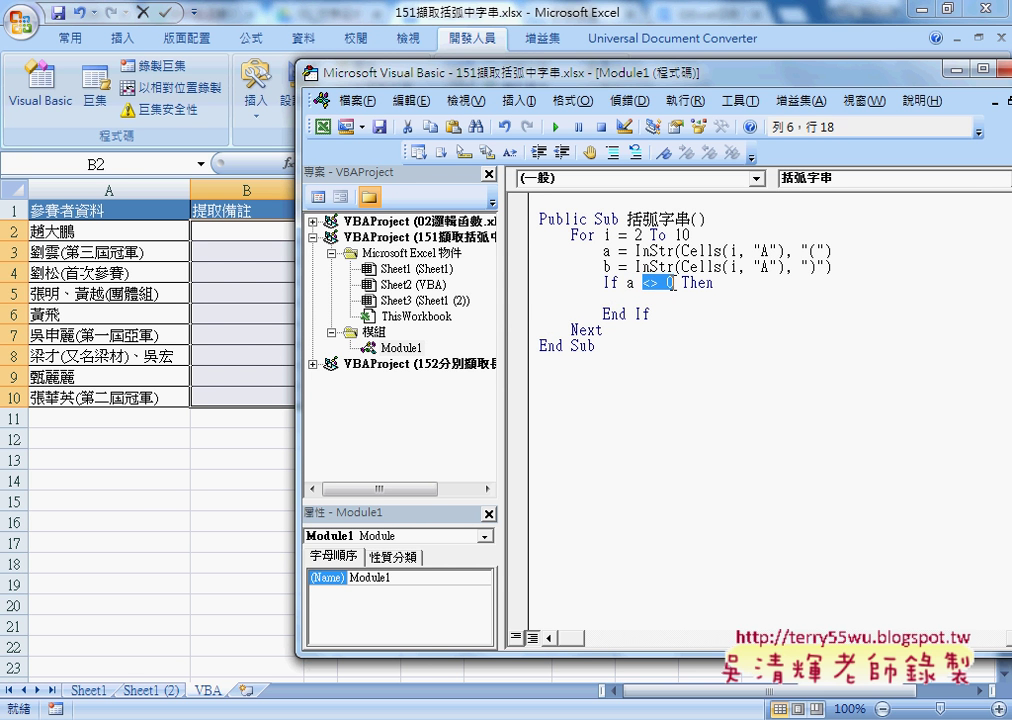
Inside the If block, write cells(i,"B")=mid(cells(i,"A"),a+1,b-a-1)
left_click(676, 299)
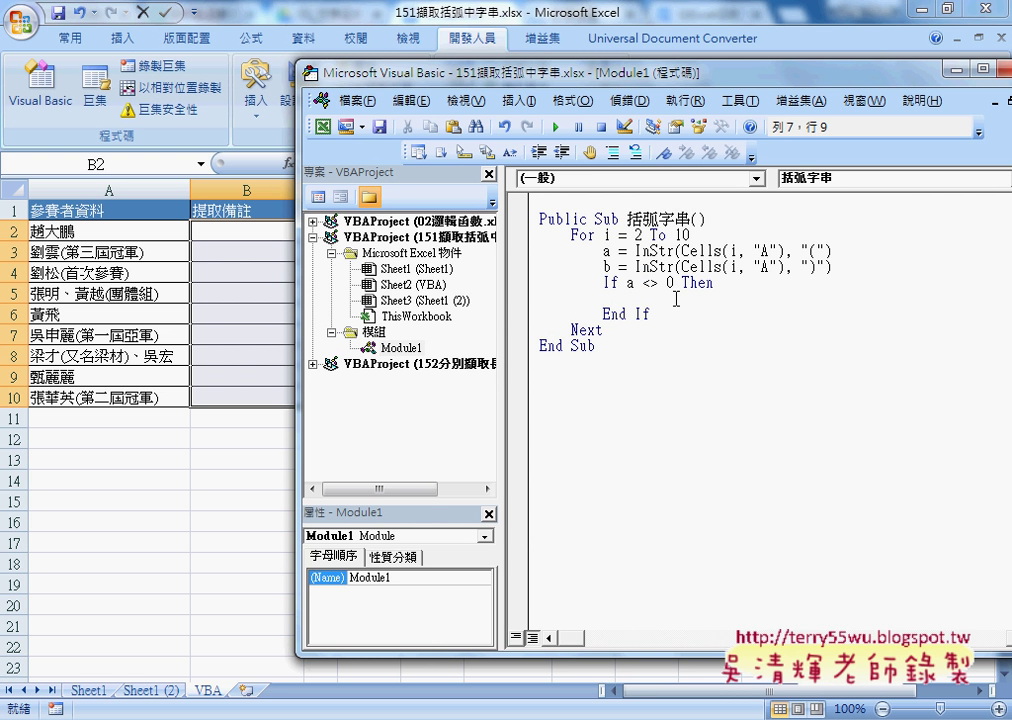
key("Tab")
type("ce")
type("lls")
type("(i")
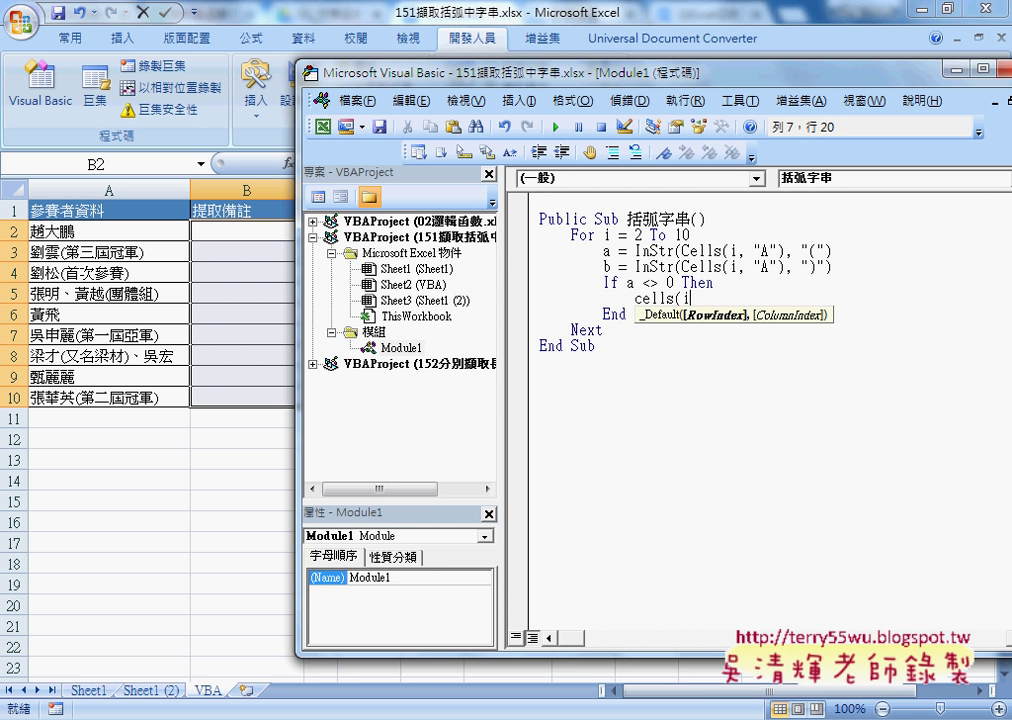
type(",\"")
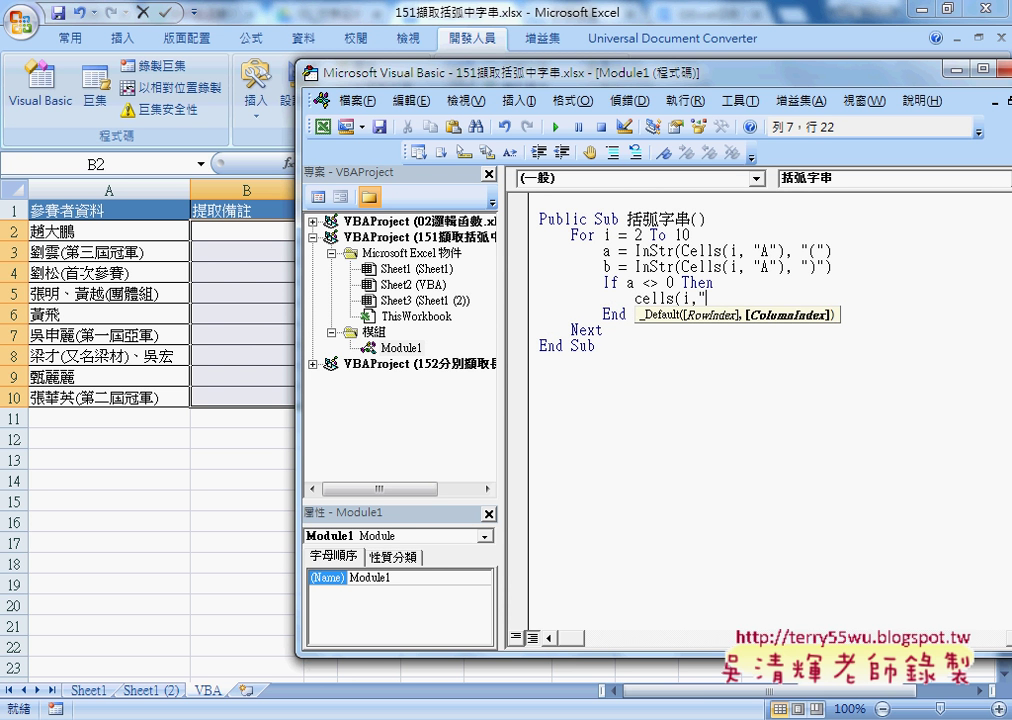
type("B\")")
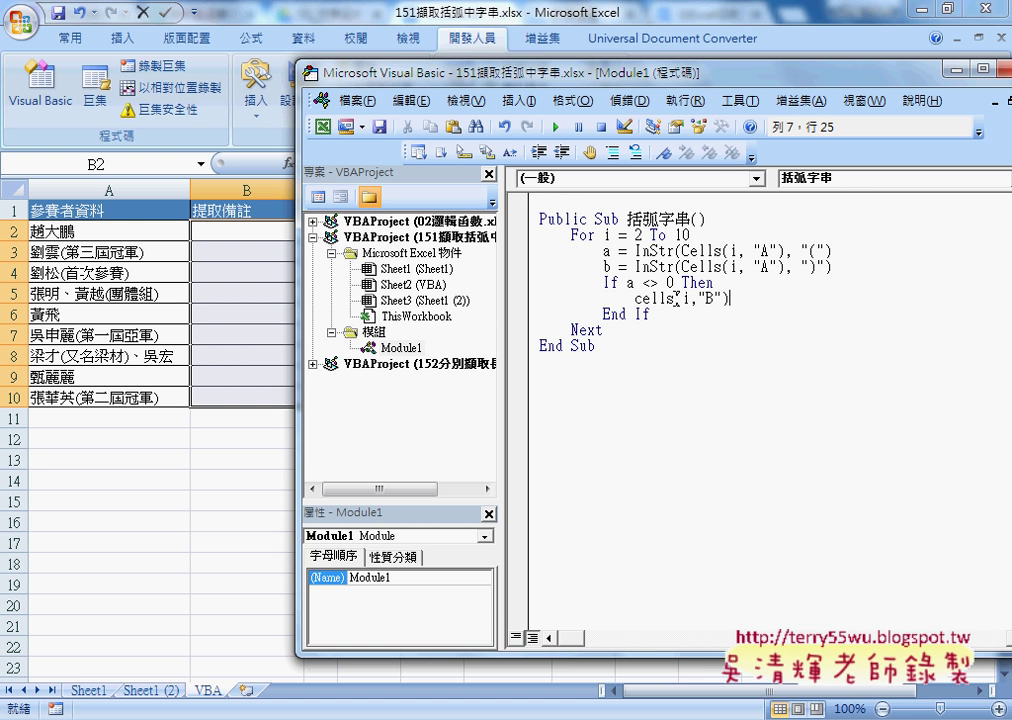
type("=")
type("mid(")
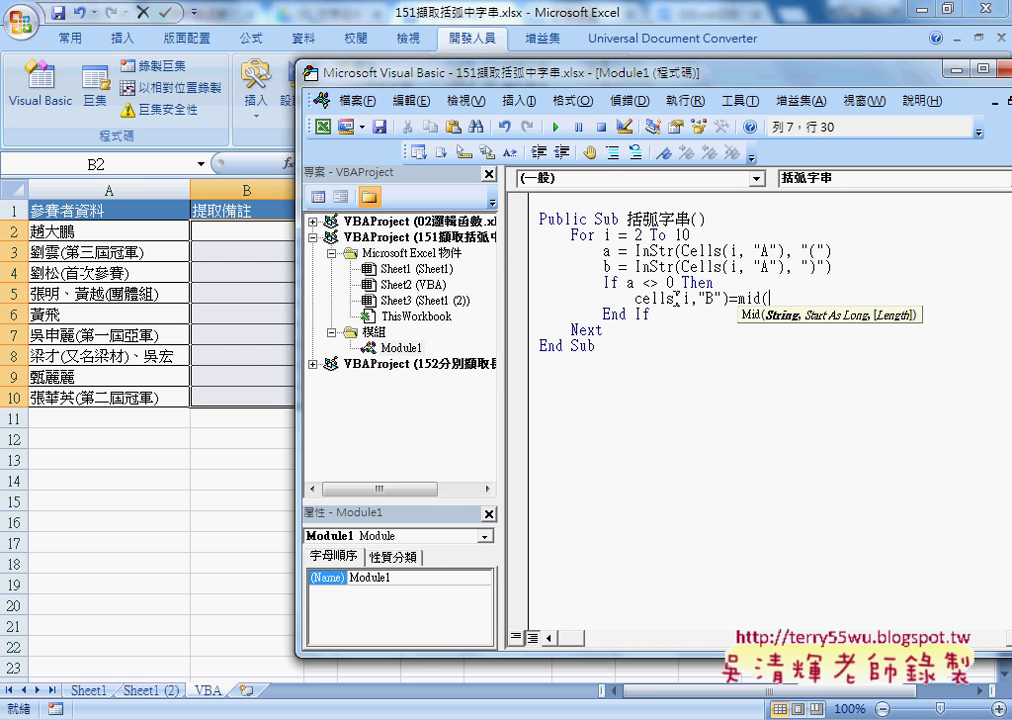
type("ce")
type("lls")
type("(")
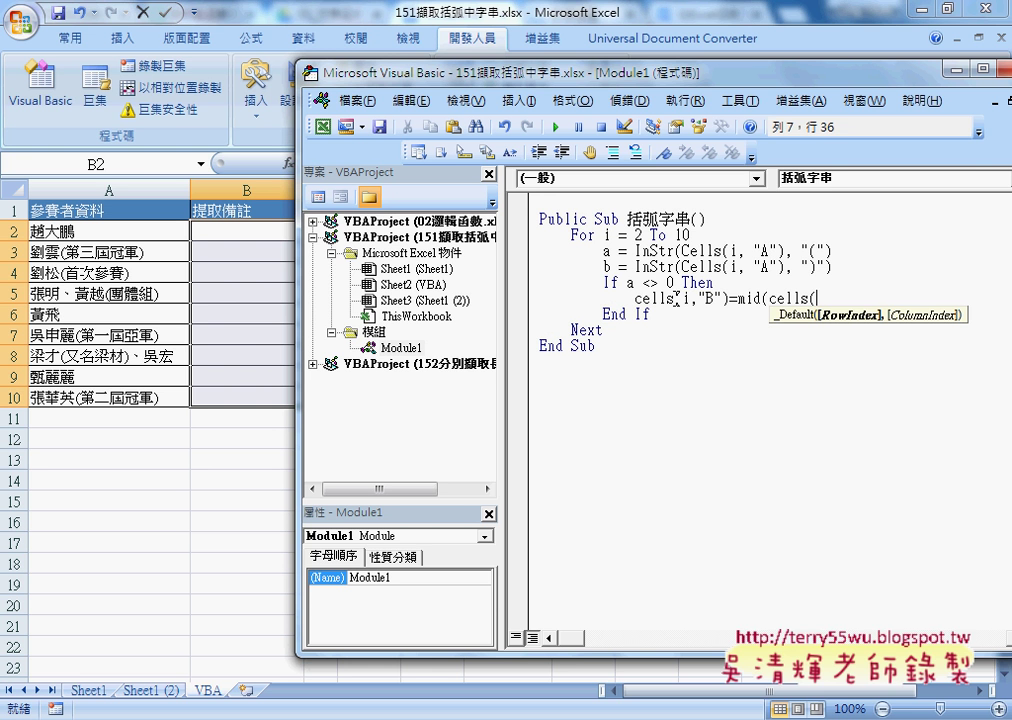
type("i,\"")
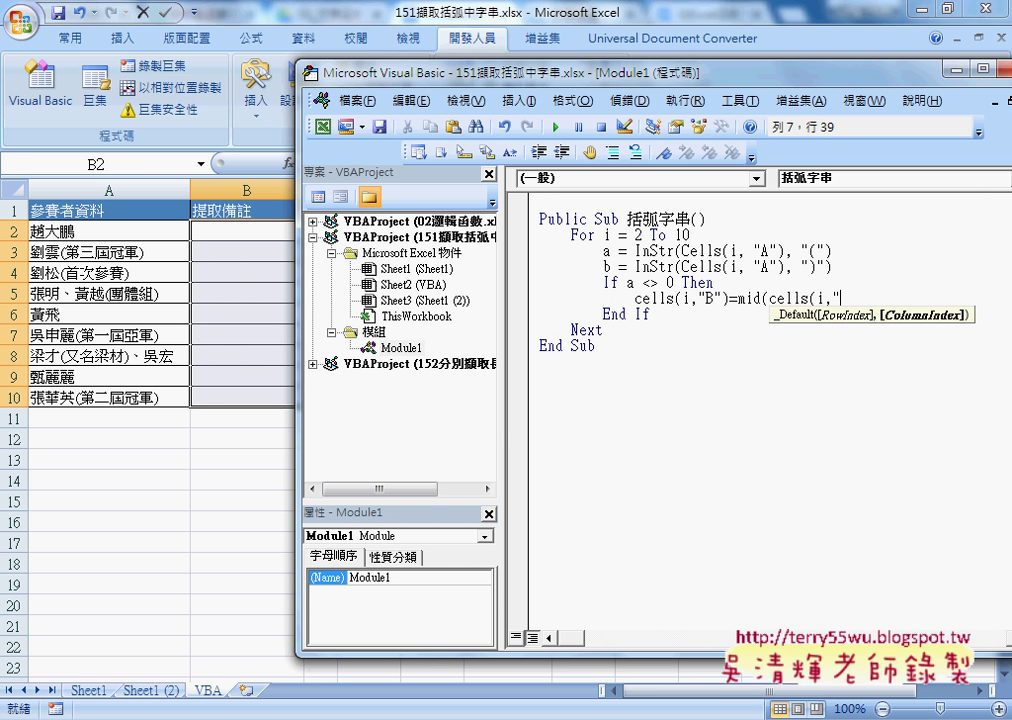
type("A\")")
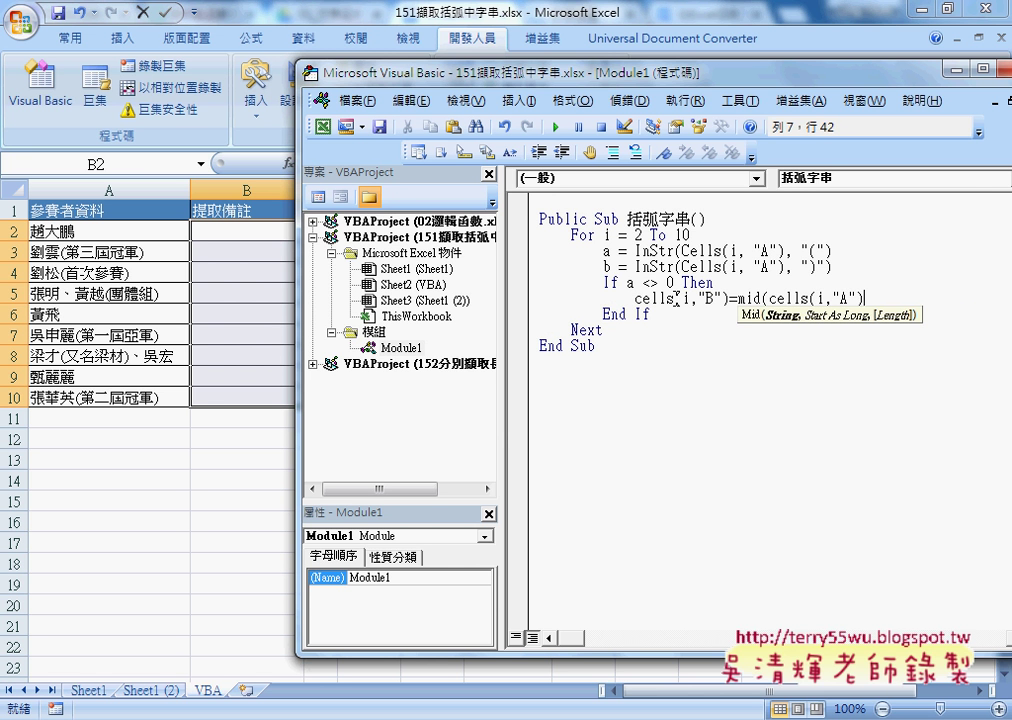
type(",")
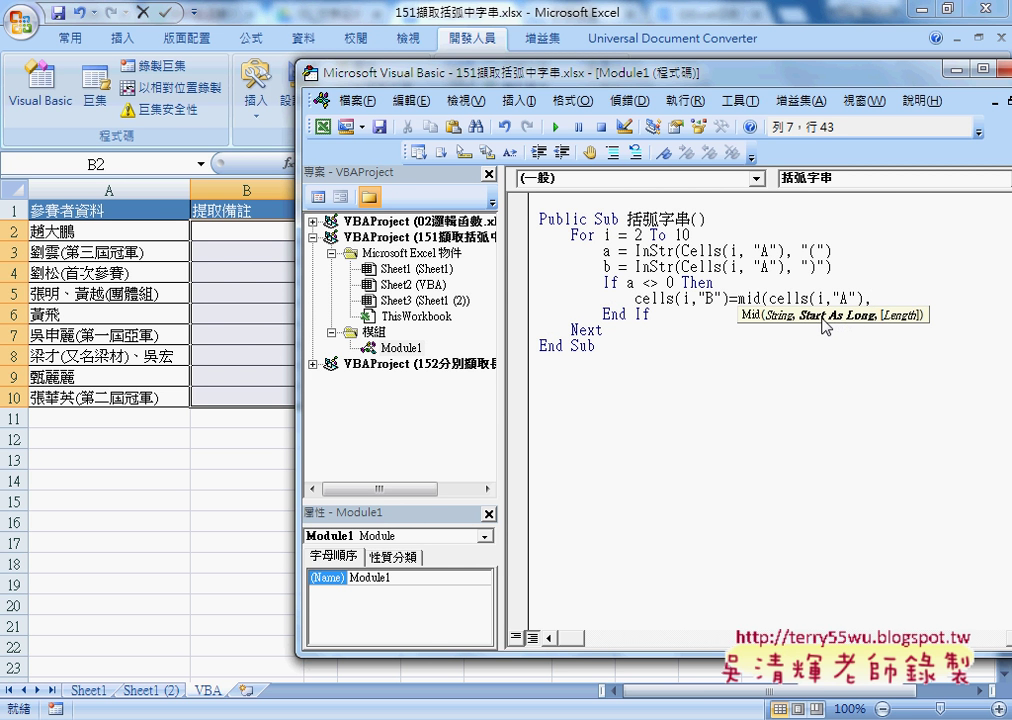
type("a")
type("+1")
type(",")
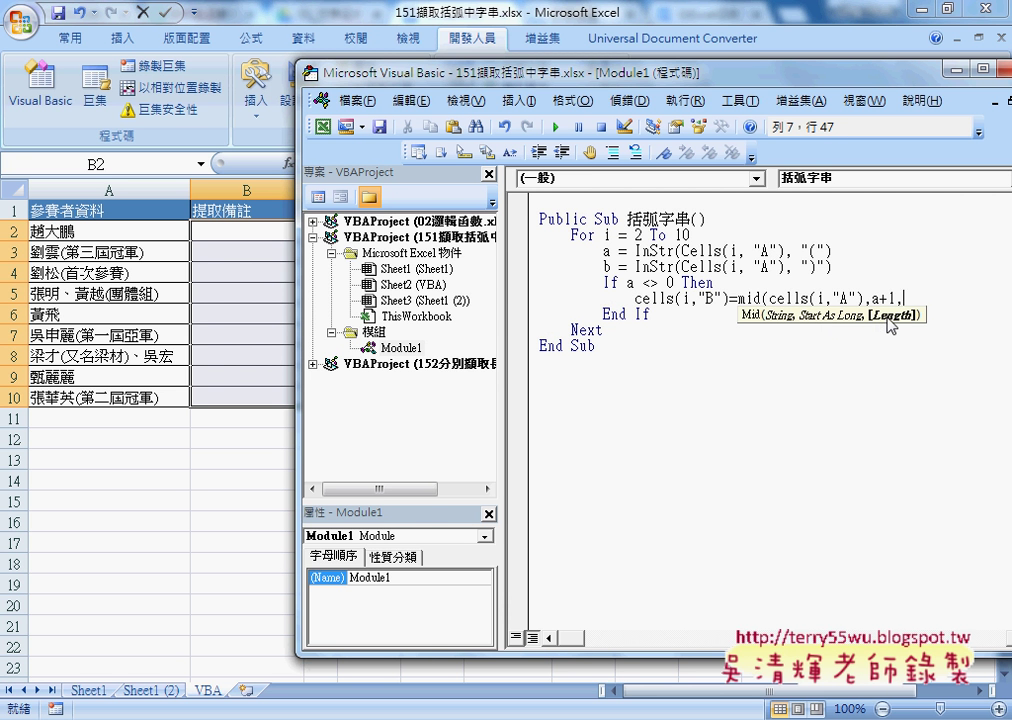
type("b")
type("-a")
type("-1")
type(")")
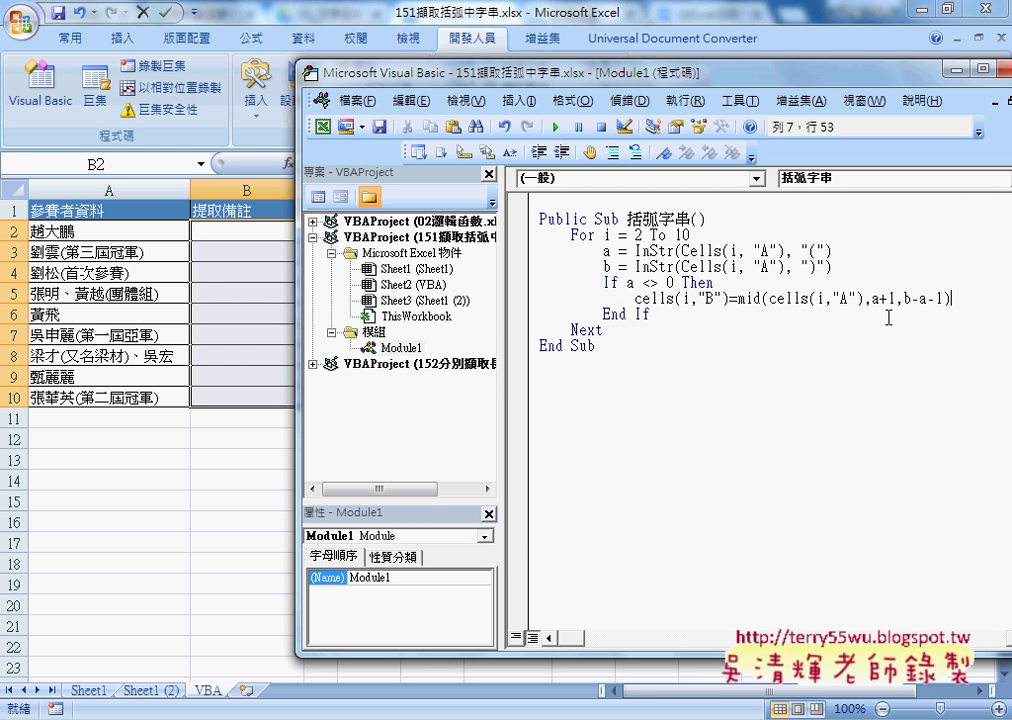
Run the 括弧字串 macro so column B fills with the bracketed text
left_click(882, 408)
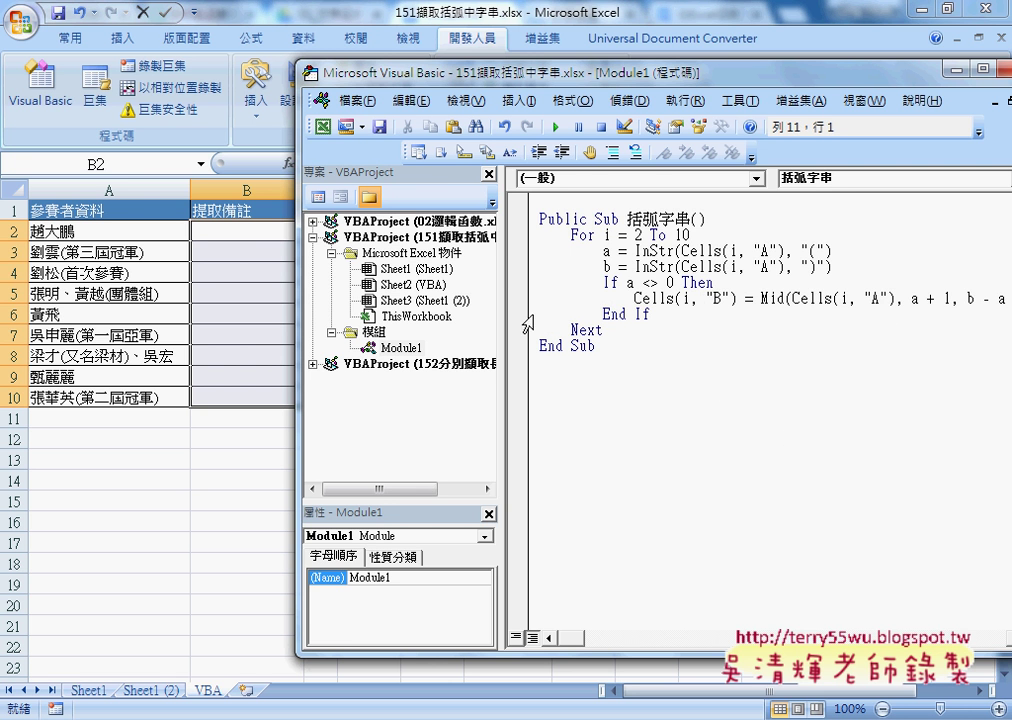
left_click_drag(502, 300, 451, 300)
left_click_drag(523, 80, 569, 80)
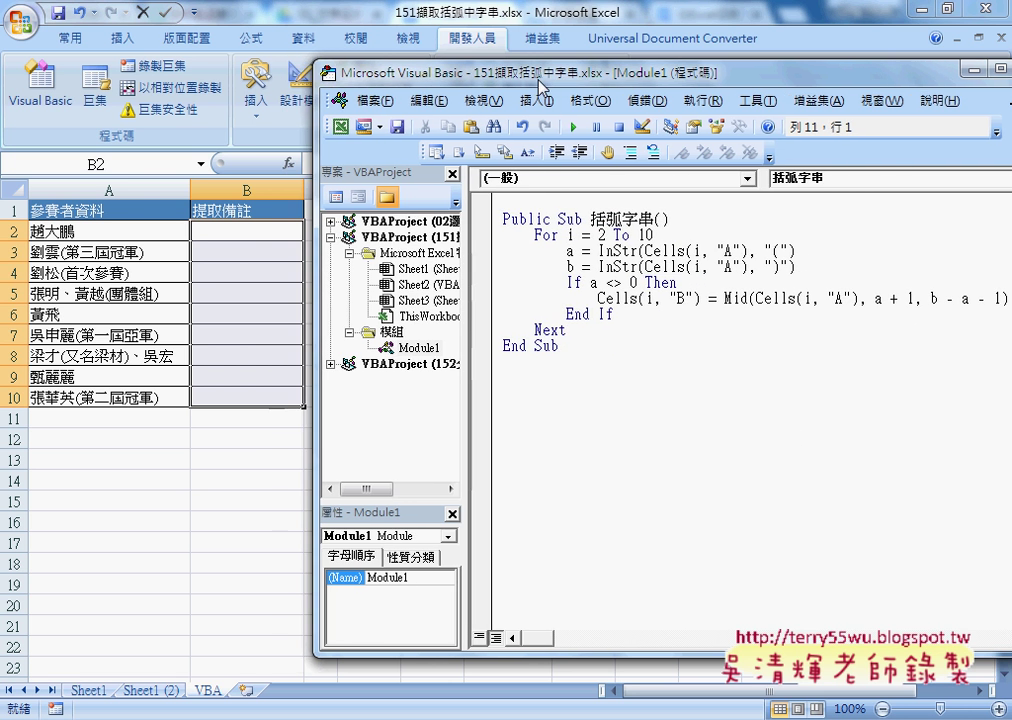
left_click(566, 234)
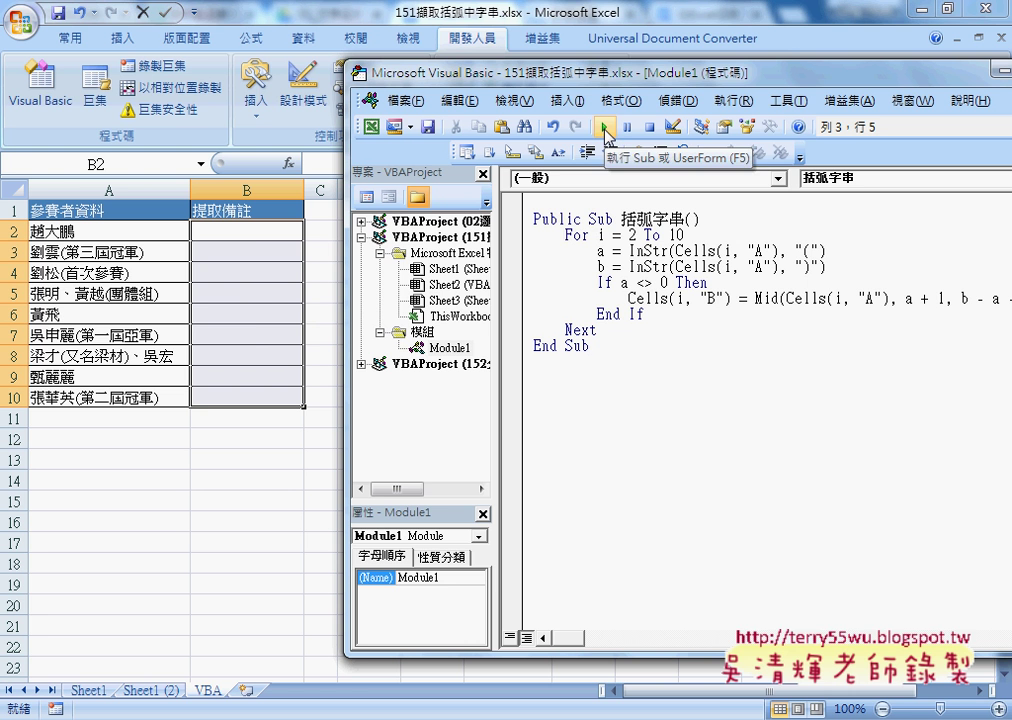
left_click(605, 129)
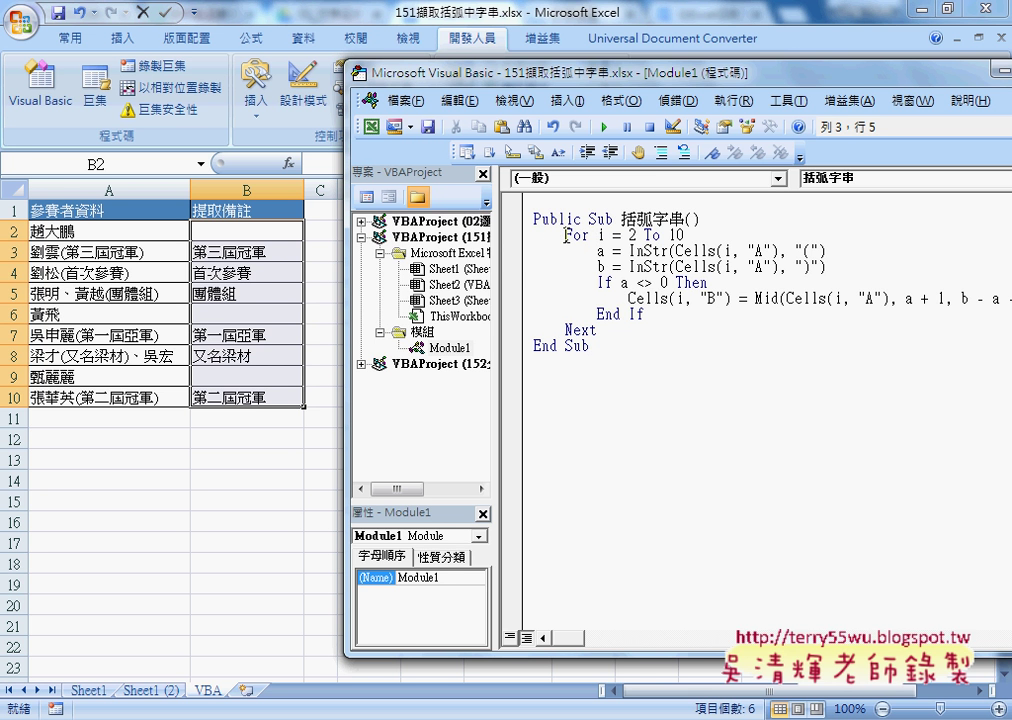
Point out the indentation of the For, a = and If lines
left_click_drag(563, 236, 533, 236)
mouse_move(597, 250)
left_mouse_down()
mouse_move(566, 250)
mouse_move(566, 282)
left_mouse_up()
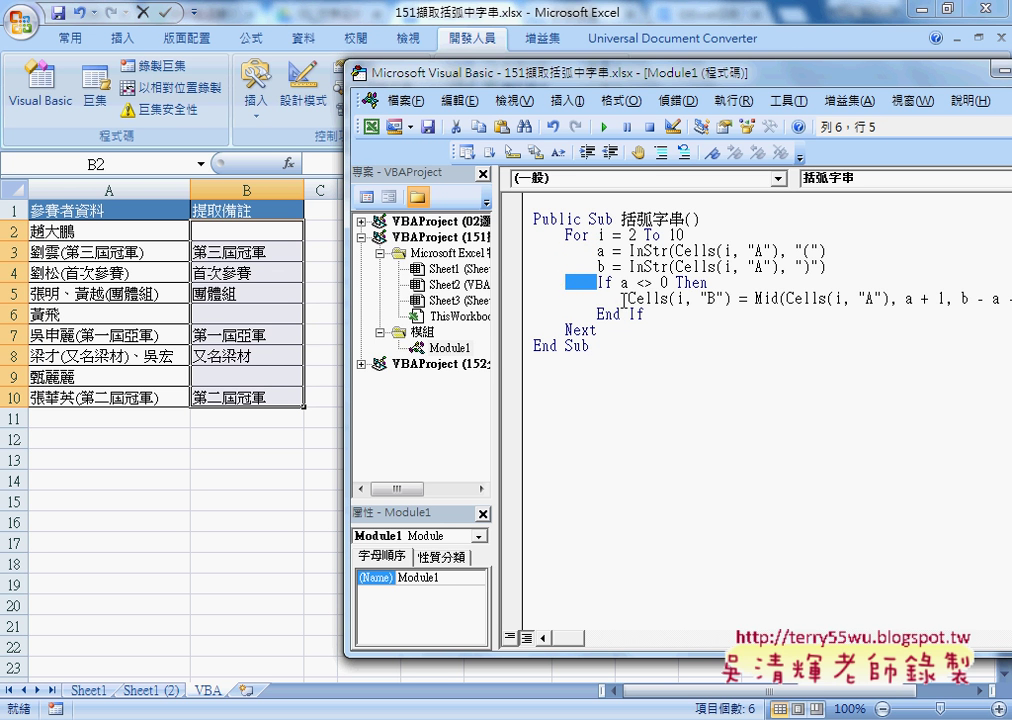
left_click_drag(628, 298, 597, 298)
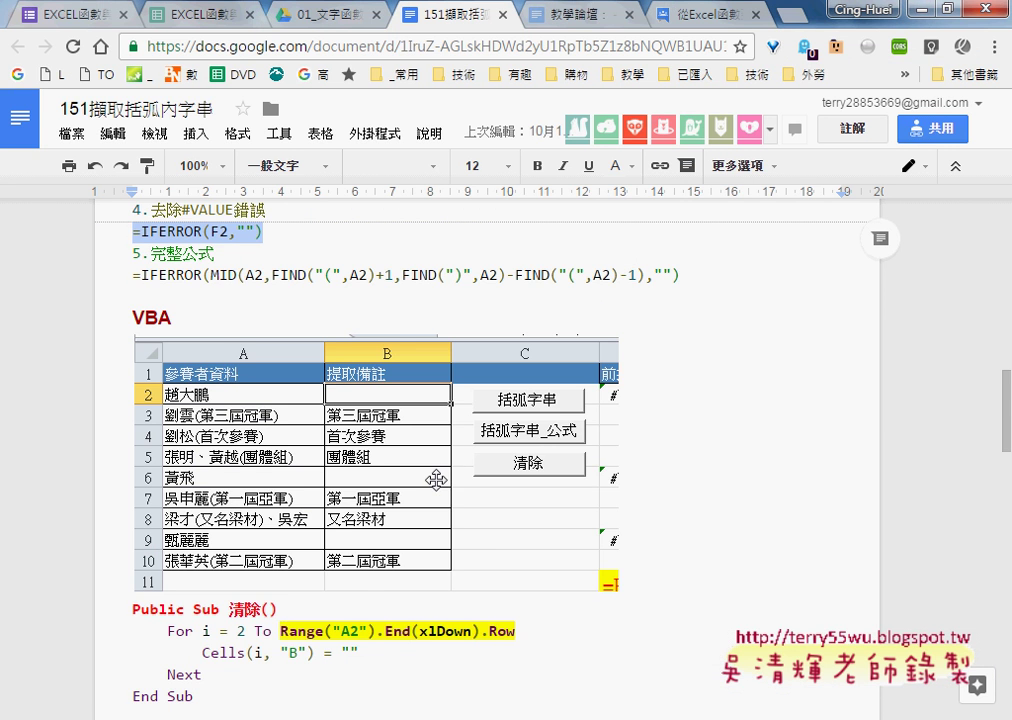
Scroll the notes to the commented loop code and select from 1.迴圈範圍 to End If
scroll(436, 480, "down", 1)
scroll(436, 480, "down", 2)
scroll(436, 480, "down", 2)
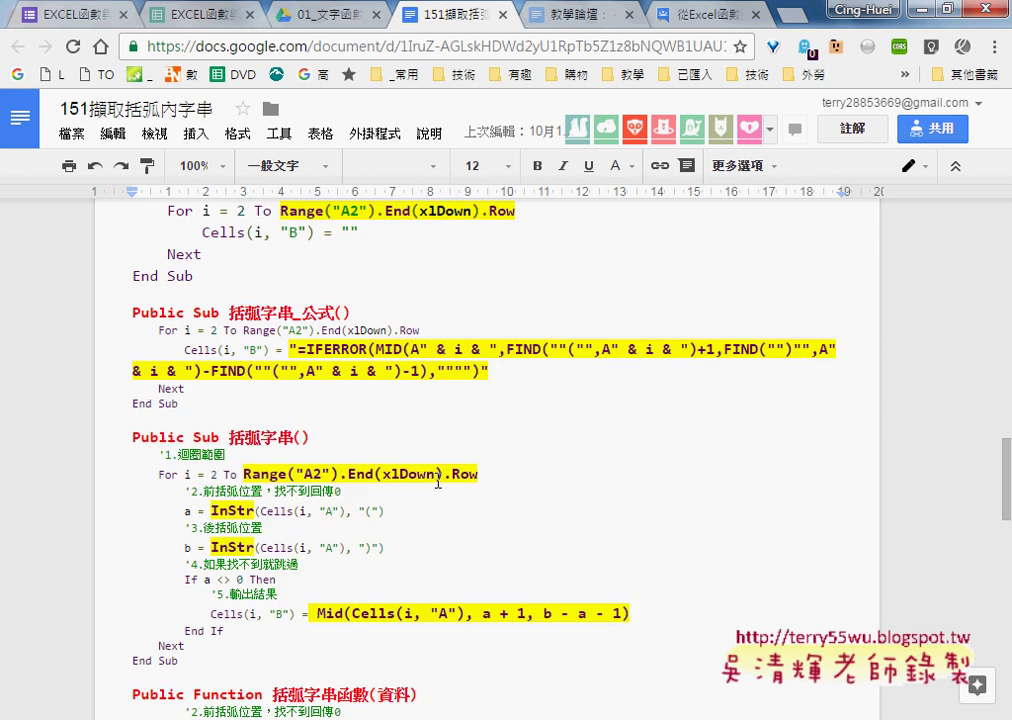
scroll(437, 481, "down", 1)
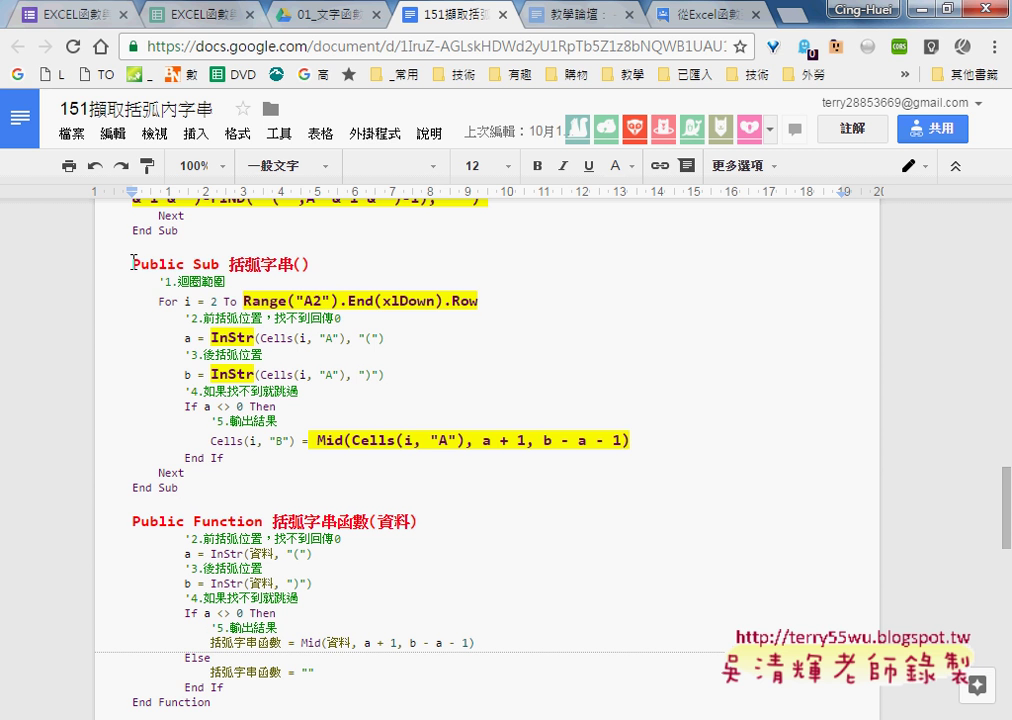
left_click_drag(158, 282, 235, 470)
key("ctrl+c")
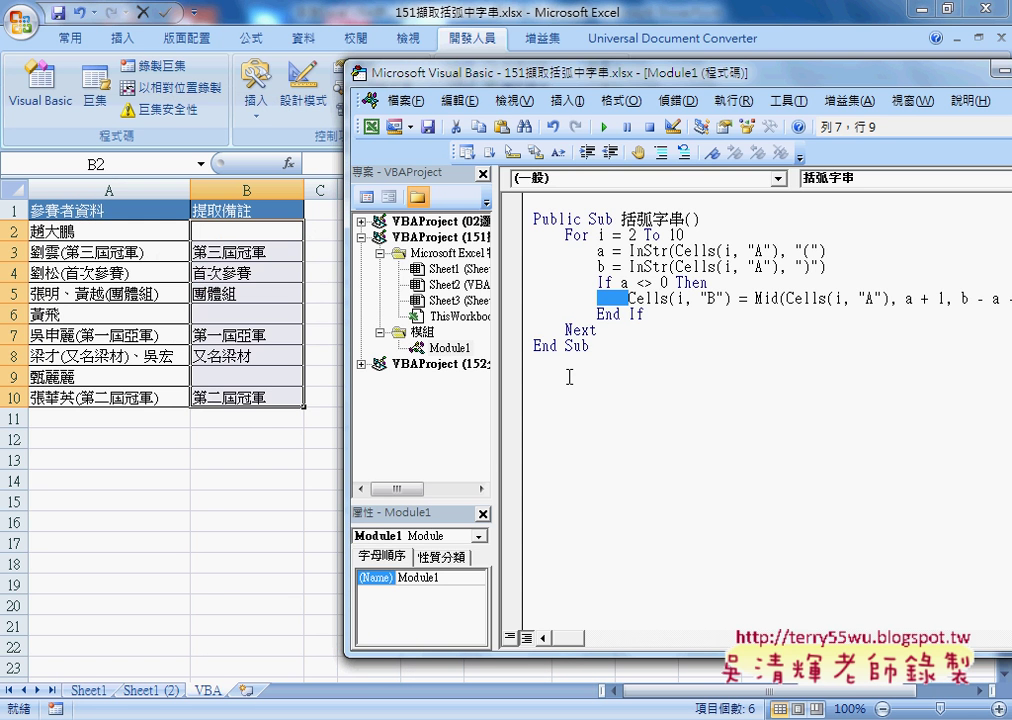
Replace the For…Next block with the pasted commented code and indent the 1.迴圈範圍 comment
left_click_drag(595, 331, 497, 234)
key("ctrl+v")
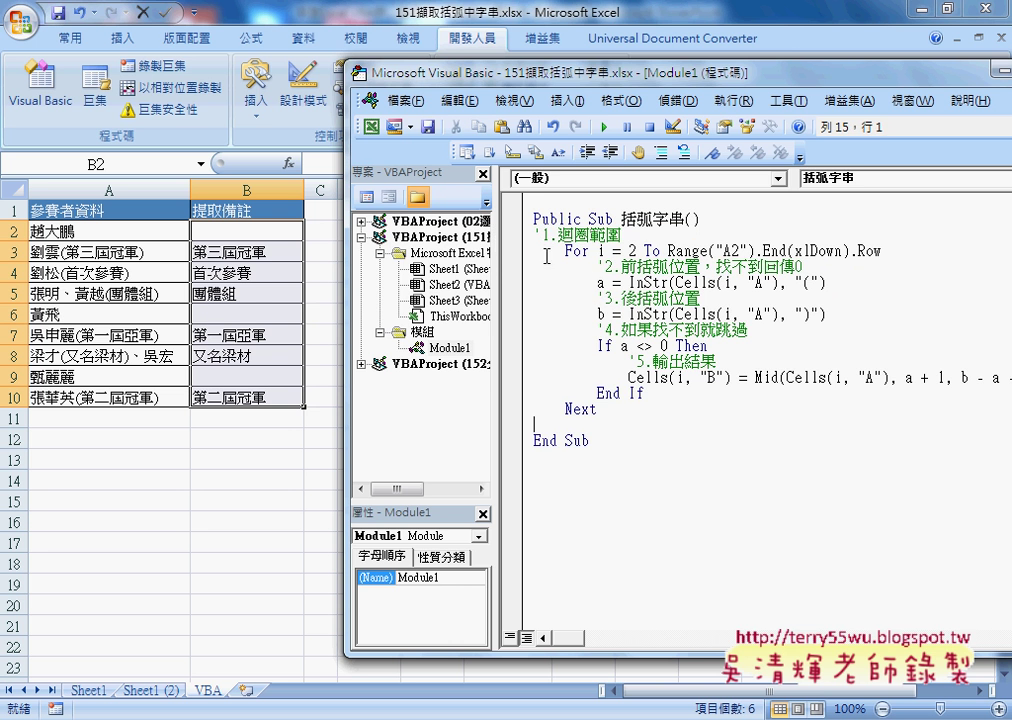
left_click(535, 234)
key("Tab")
left_click(632, 283)
left_click_drag(653, 234, 566, 234)
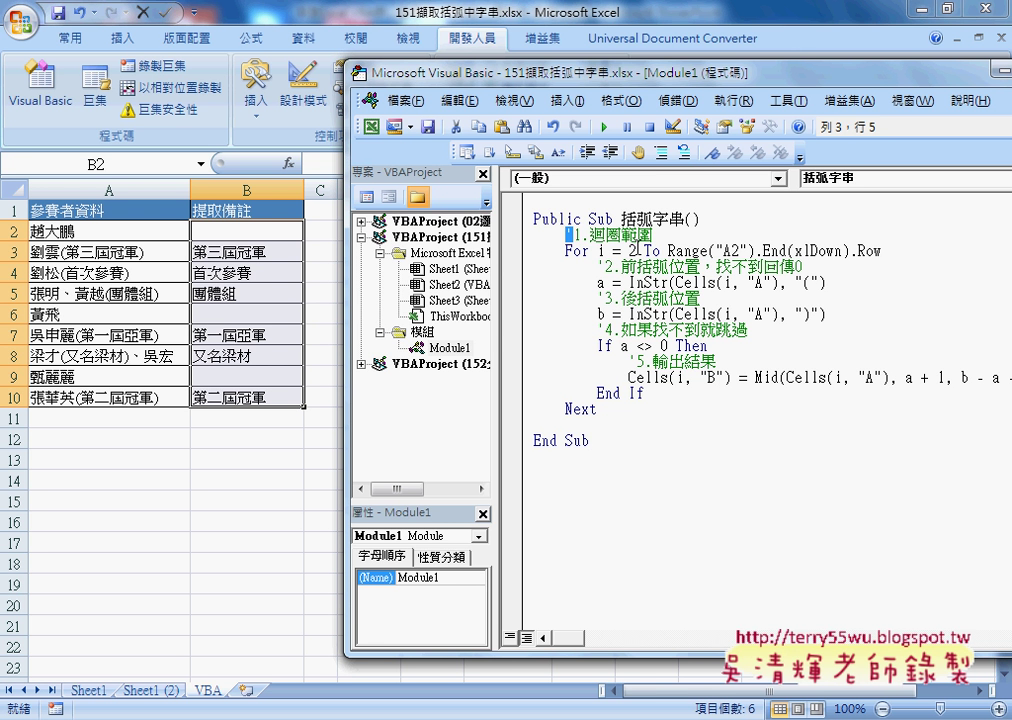
Highlight Range("A2").End(xlDown).Row as the loop's end bound
left_click(571, 250)
left_click_drag(628, 250, 893, 257)
left_click_drag(668, 250, 882, 251)
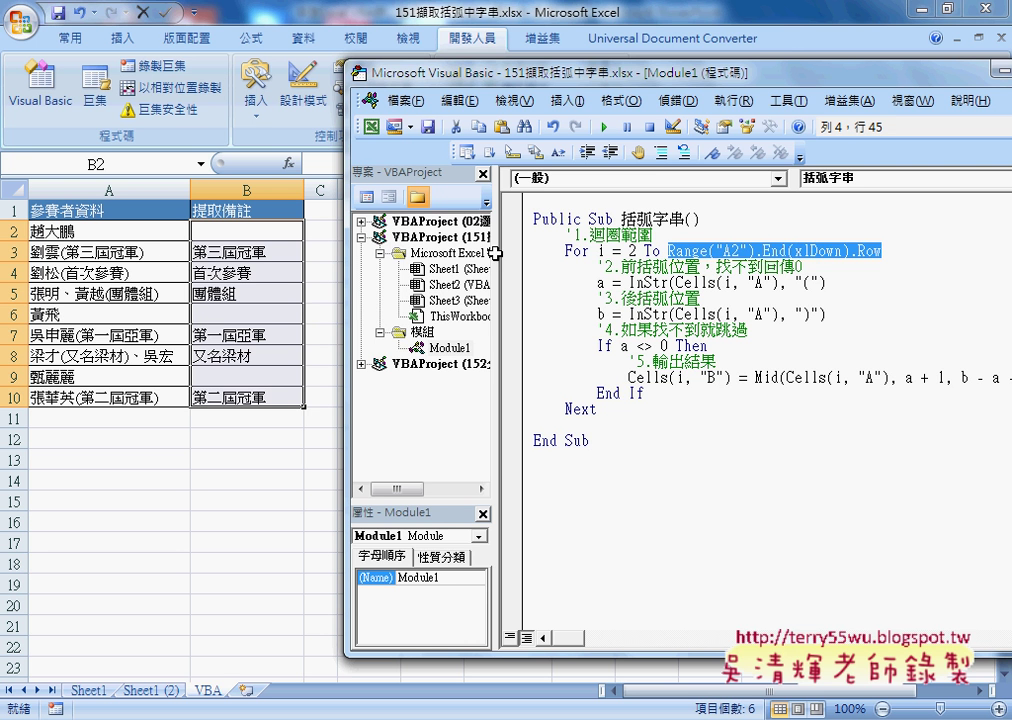
Confirm on the sheet that Ctrl+Down jumps from A2 to the last entry, A10
left_click(101, 236)
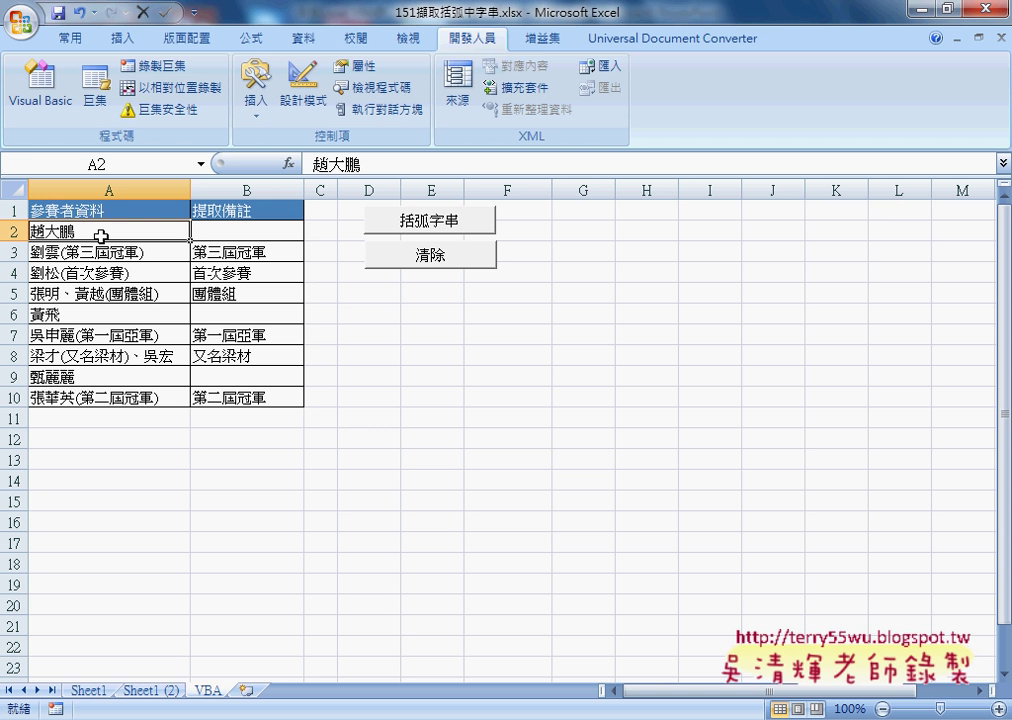
key("ctrl+Down")
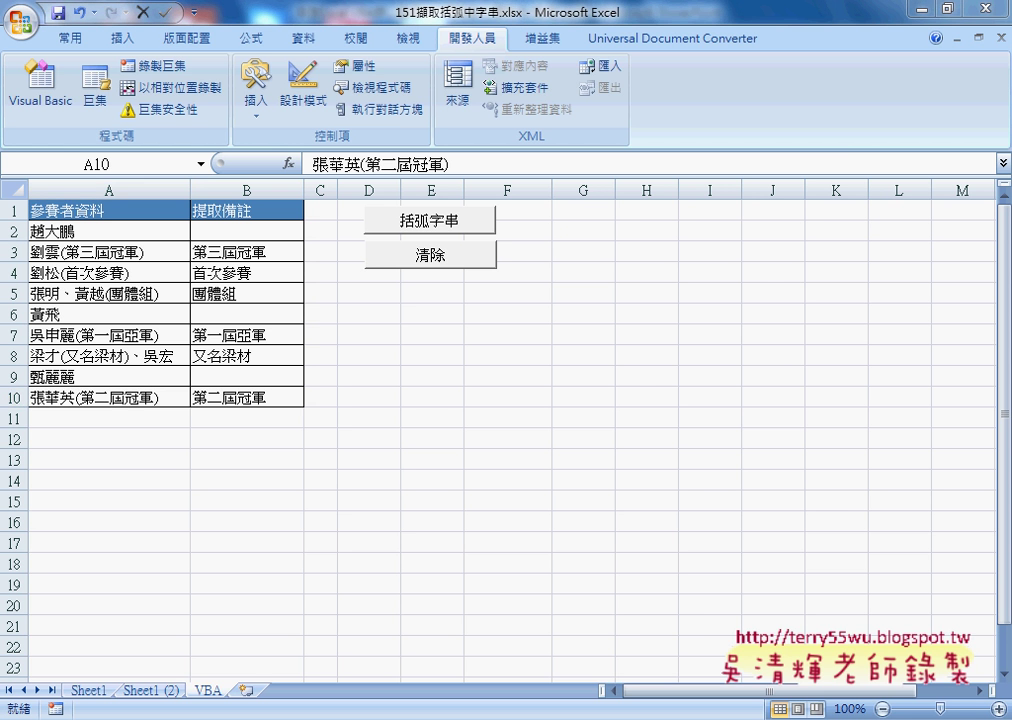
left_click(735, 585)
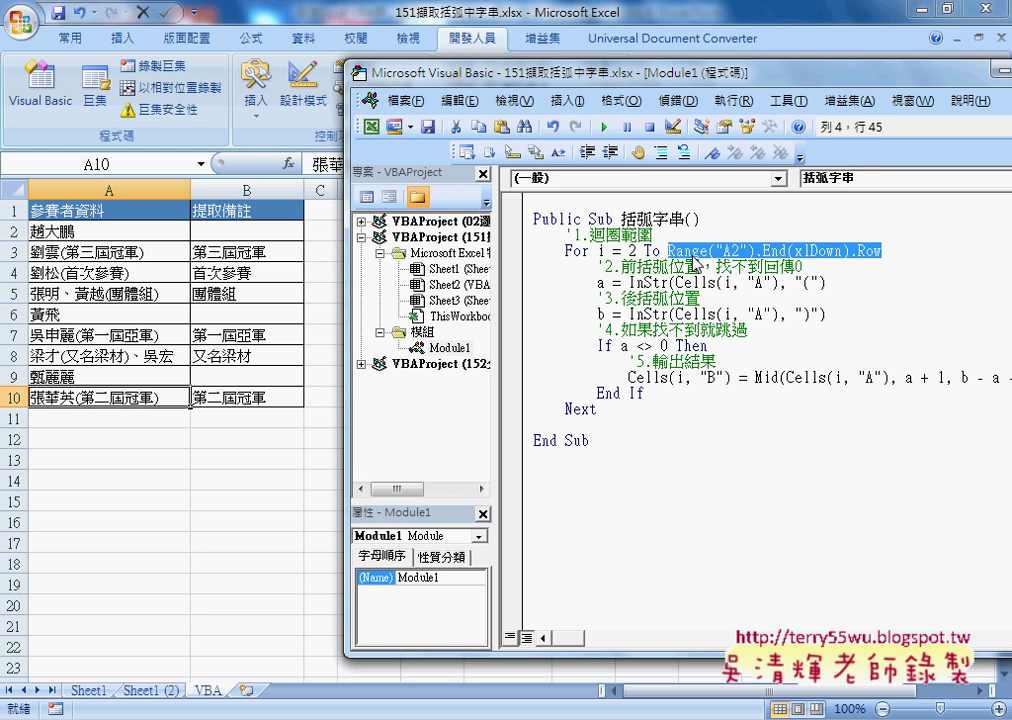
Retype the loop end as .End(xlDown).Row in the For line
left_click(759, 251)
left_click_drag(759, 251, 882, 251)
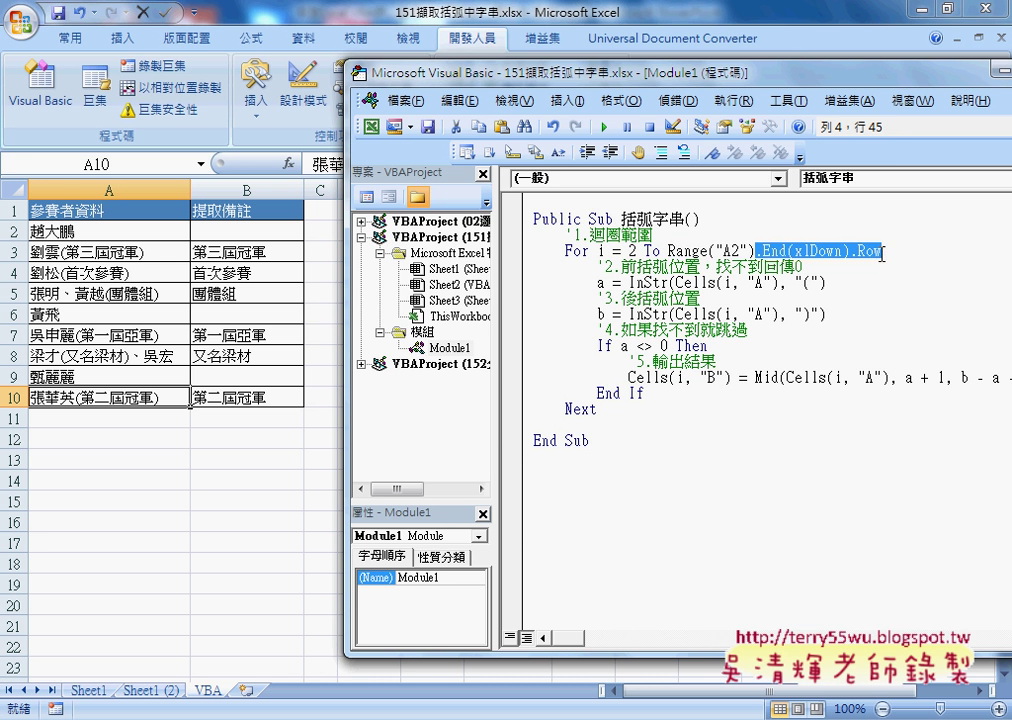
type(".")
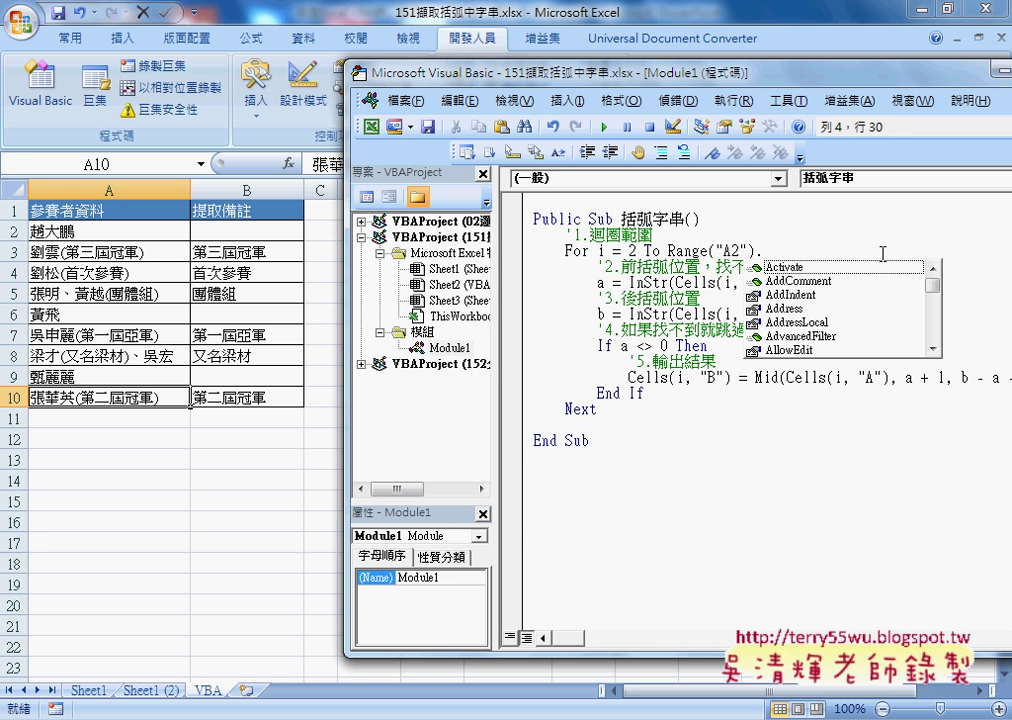
type("E")
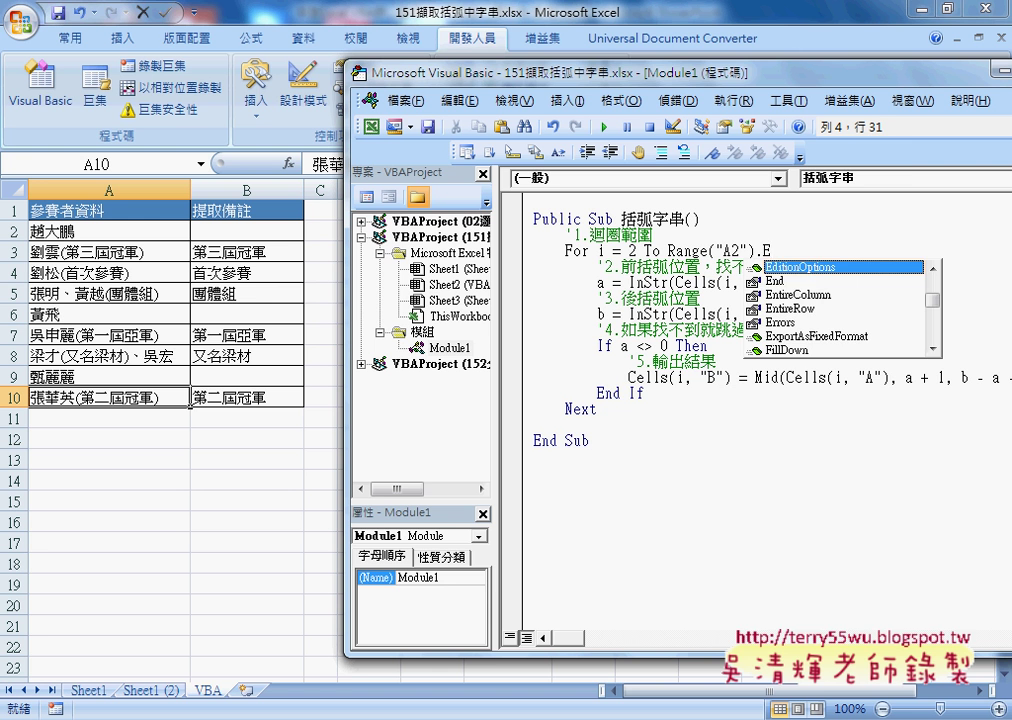
key("Down")
key("space")
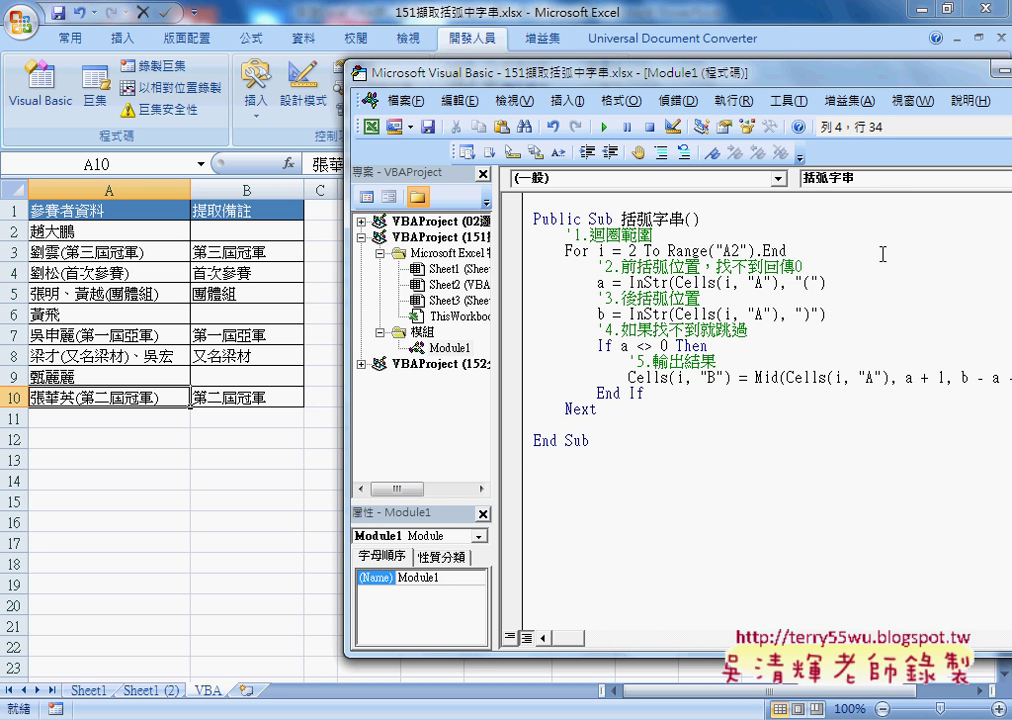
type("(")
key("Down")
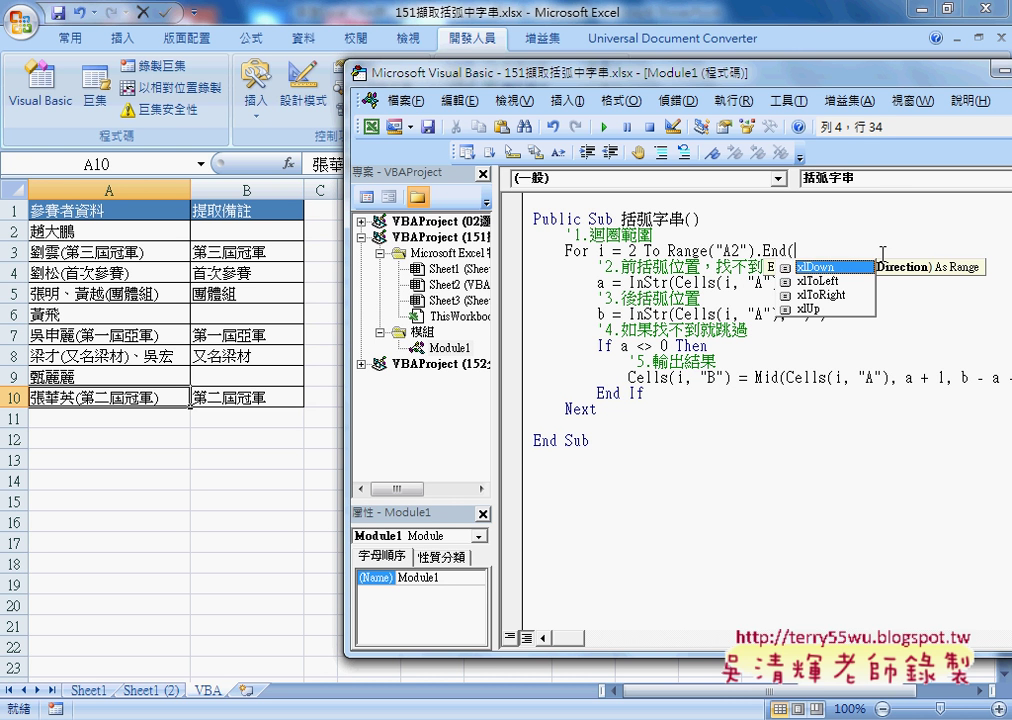
type("xlDown")
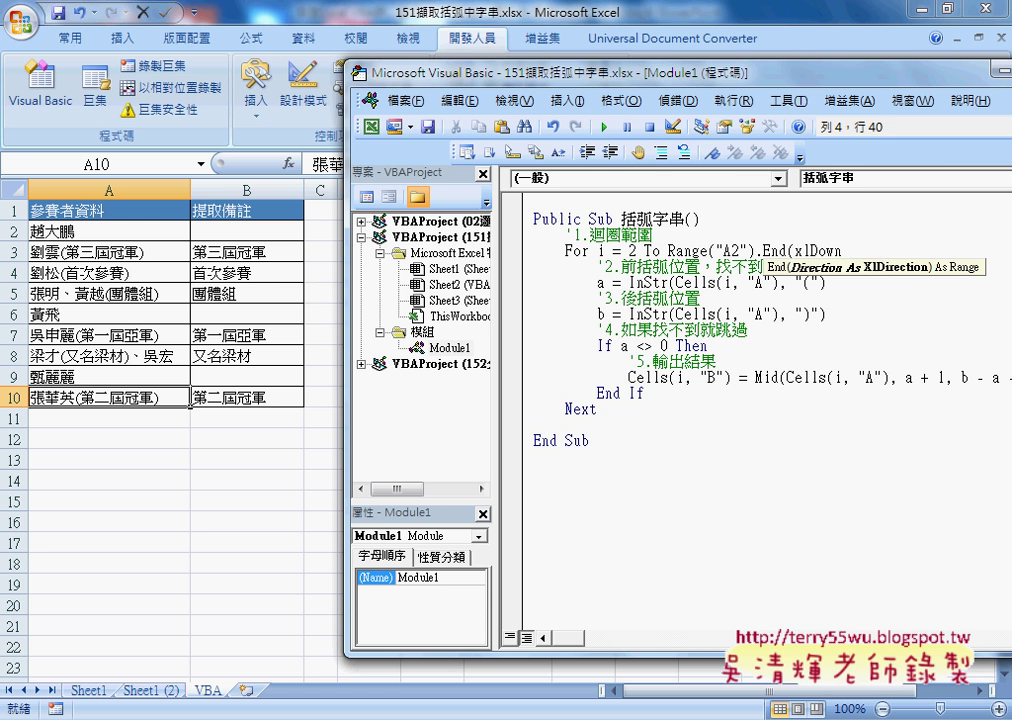
type(").r")
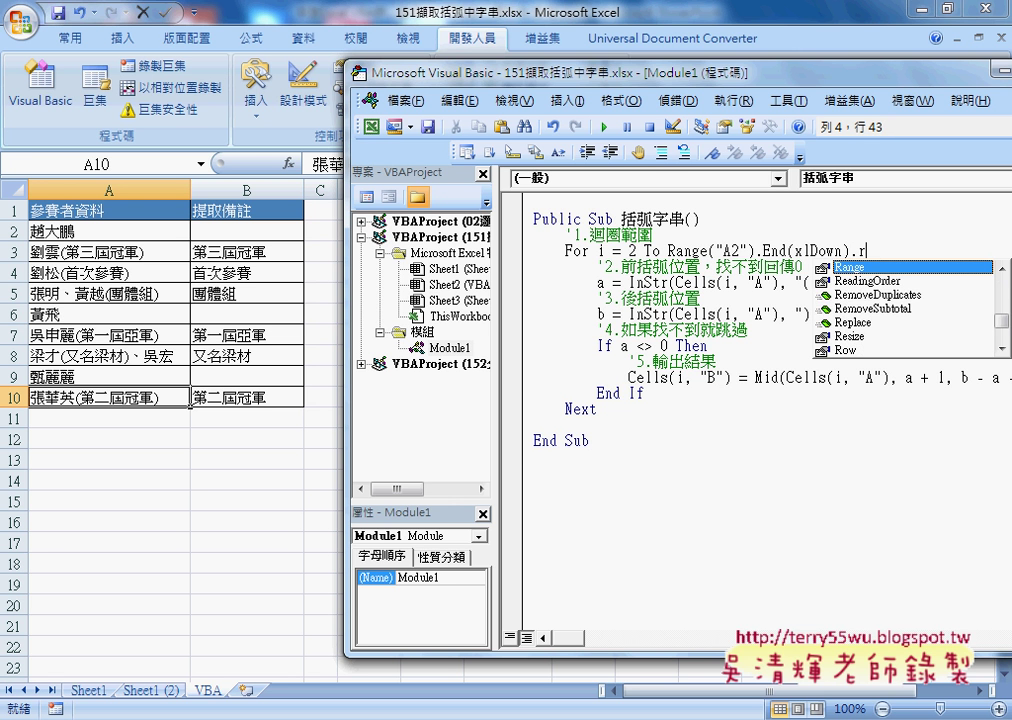
type("ow")
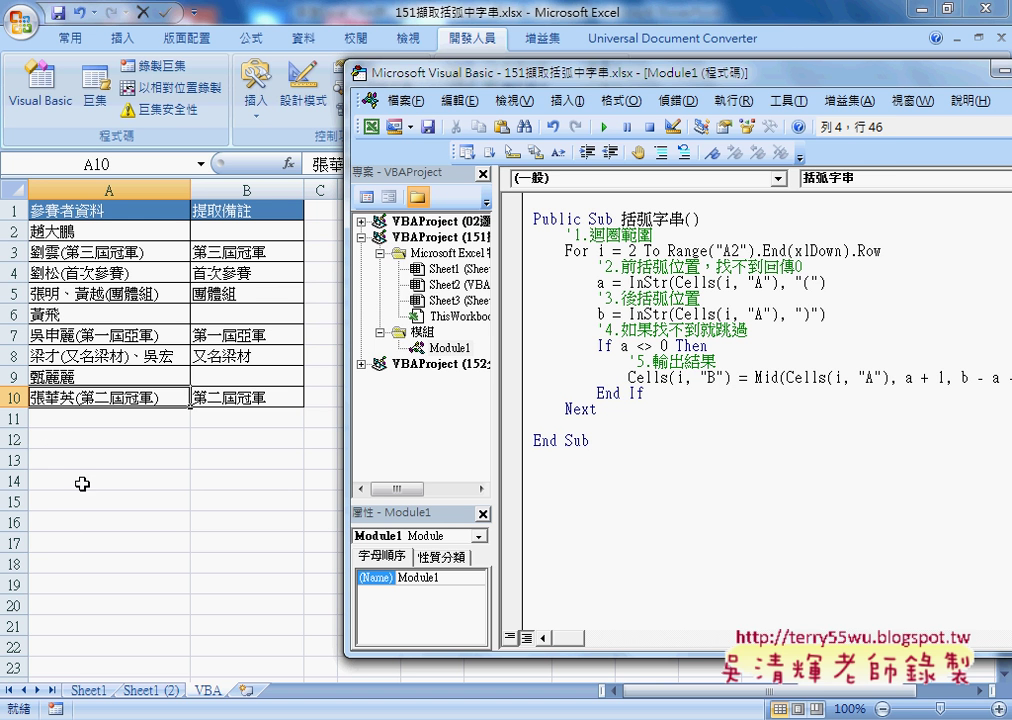
left_click_drag(668, 251, 902, 258)
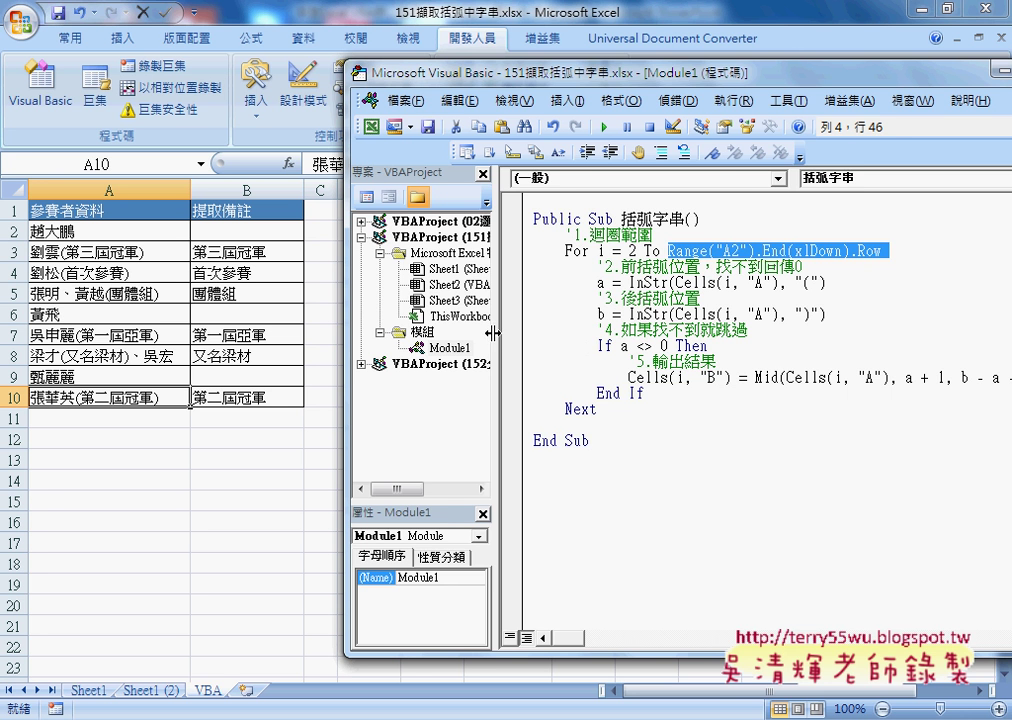
Remove the blank line before End Sub and copy the whole 括弧字串 procedure
left_click_drag(499, 341, 464, 341)
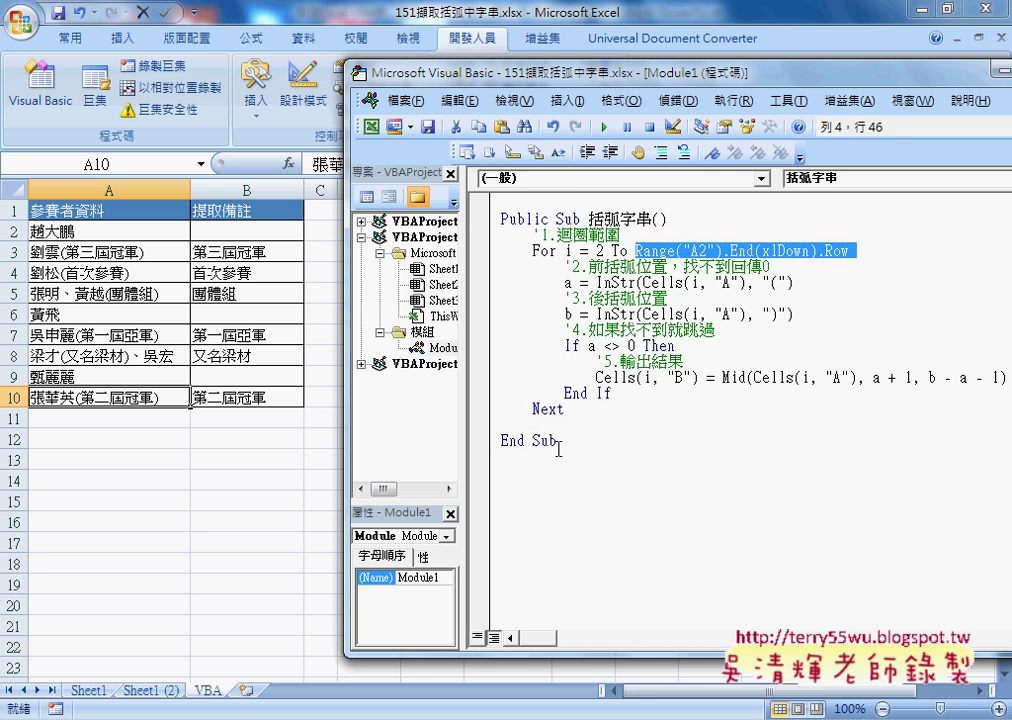
left_click(585, 410)
key("Delete")
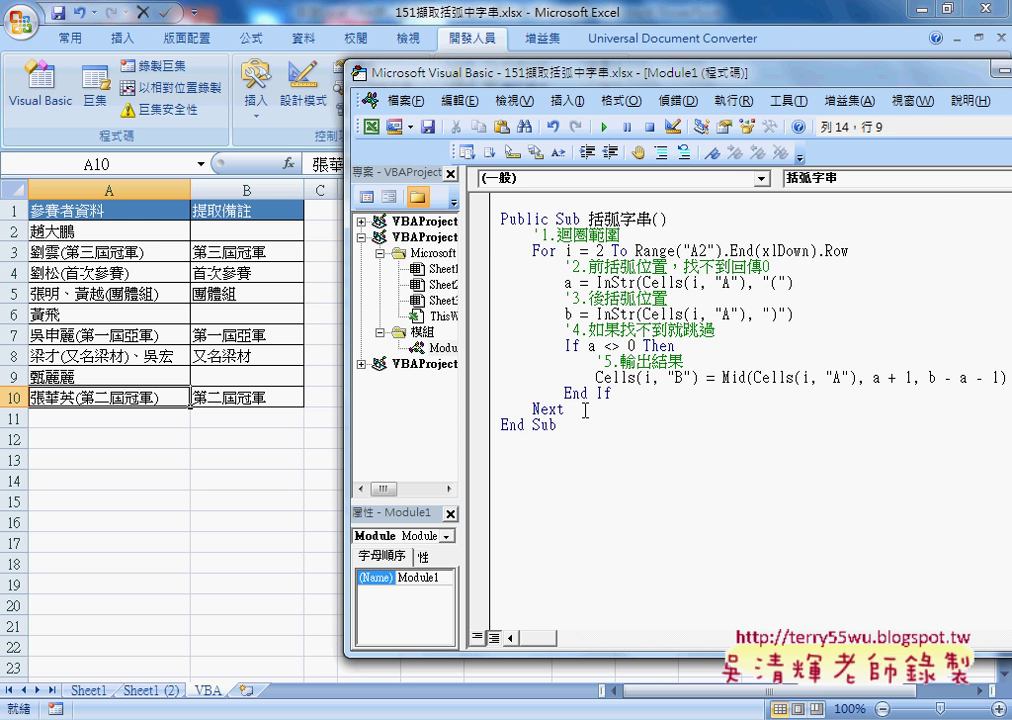
left_click_drag(560, 425, 486, 226)
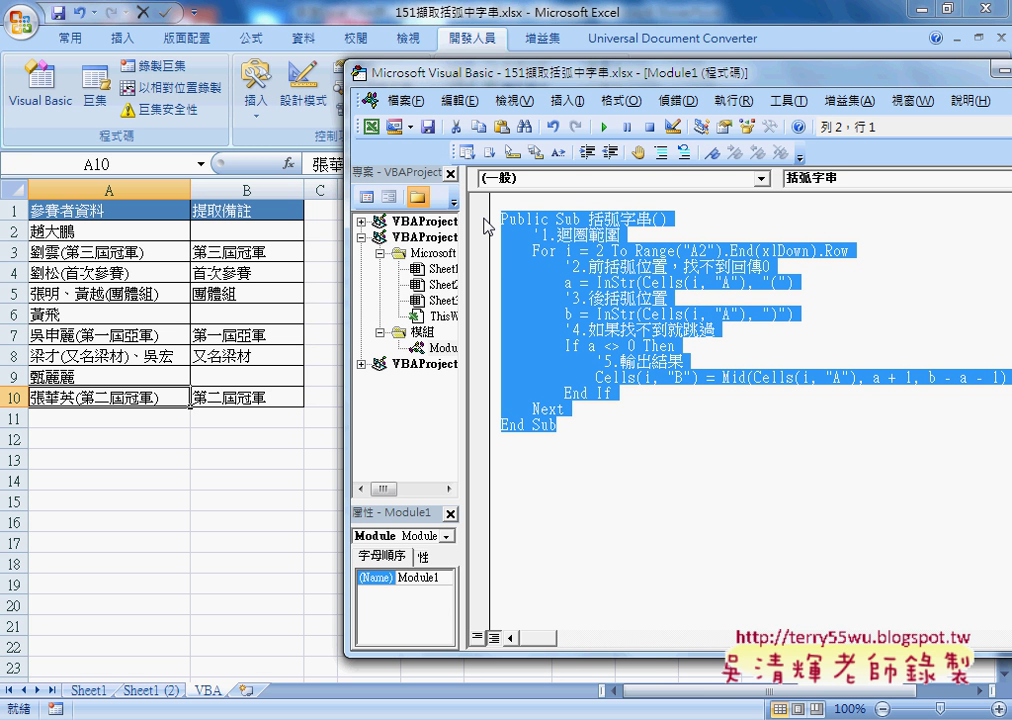
key("ctrl+c")
Paste a copy below, delete its bracket-finding lines, and make the body Cells(i, "B") = ""
left_click(535, 447)
key("ctrl+v")
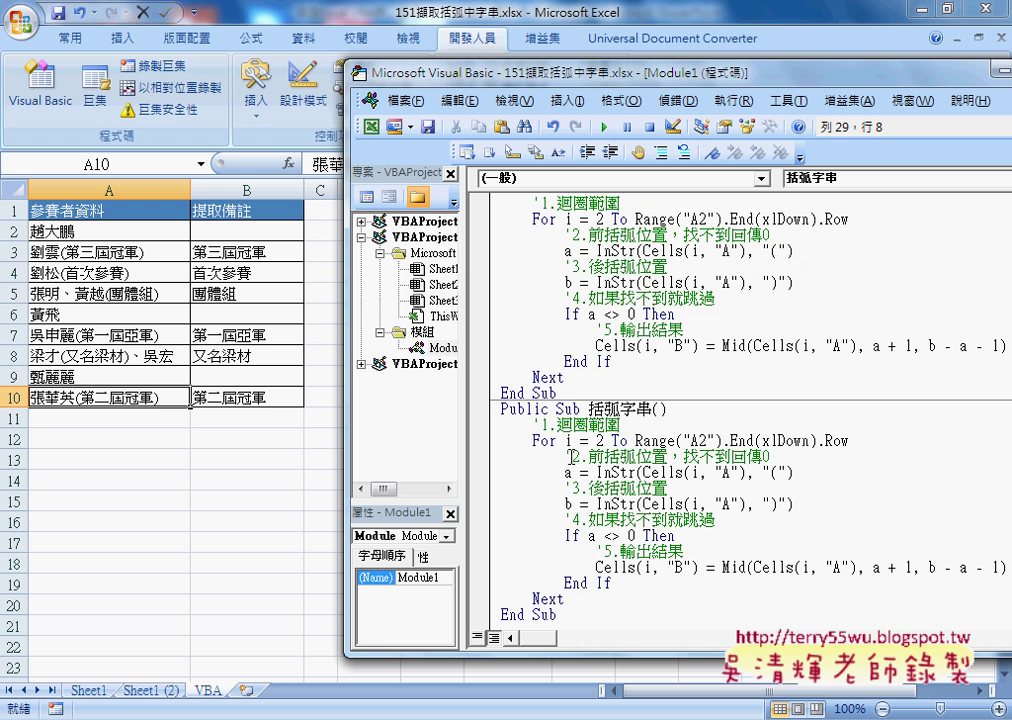
left_click_drag(567, 456, 659, 583)
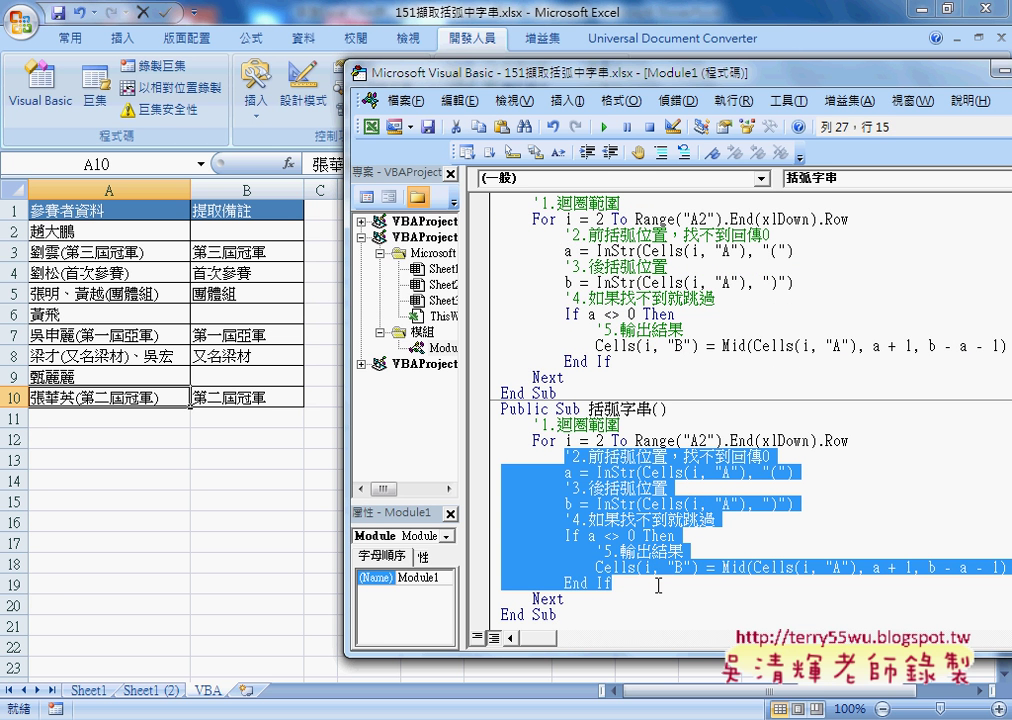
key("Delete")
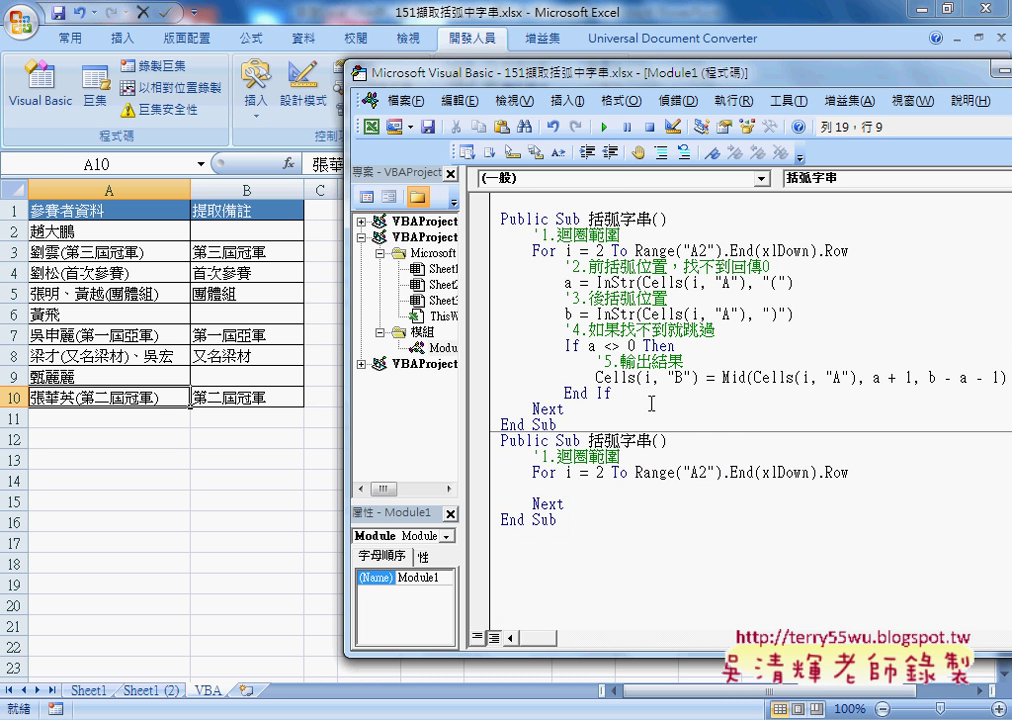
left_click(598, 377)
mouse_move(598, 377)
left_mouse_down()
mouse_move(699, 377)
mouse_move(610, 493)
left_mouse_up()
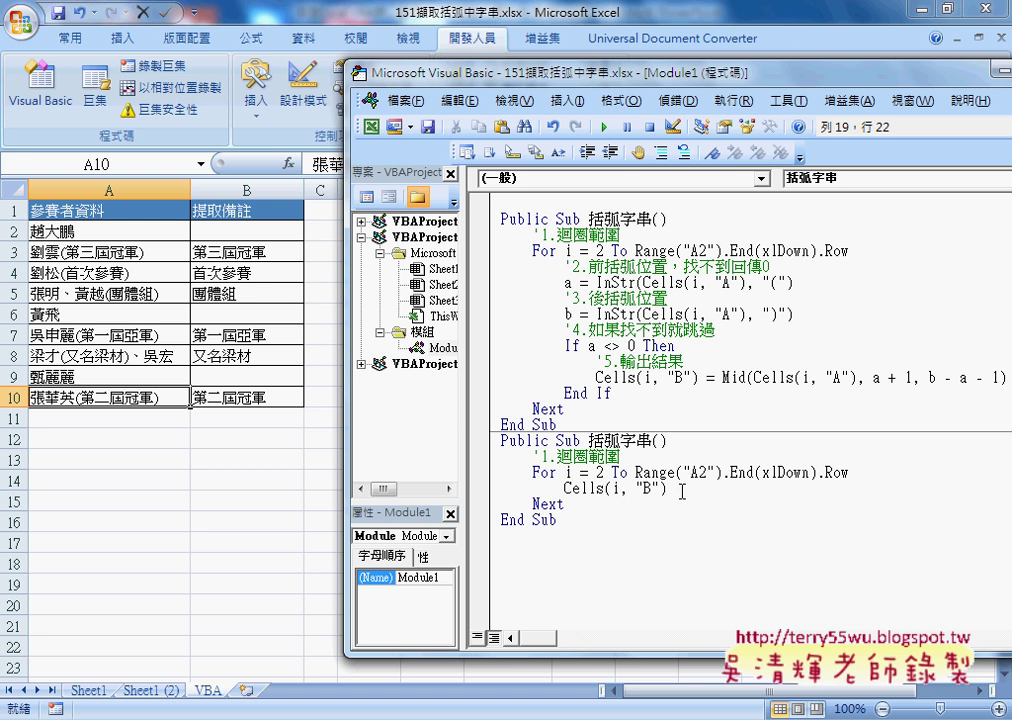
type("= \"\"")
key("F5")
Rename the copy to 清除() and review its loop bounds and empty-string assignment
left_click_drag(589, 440, 651, 440)
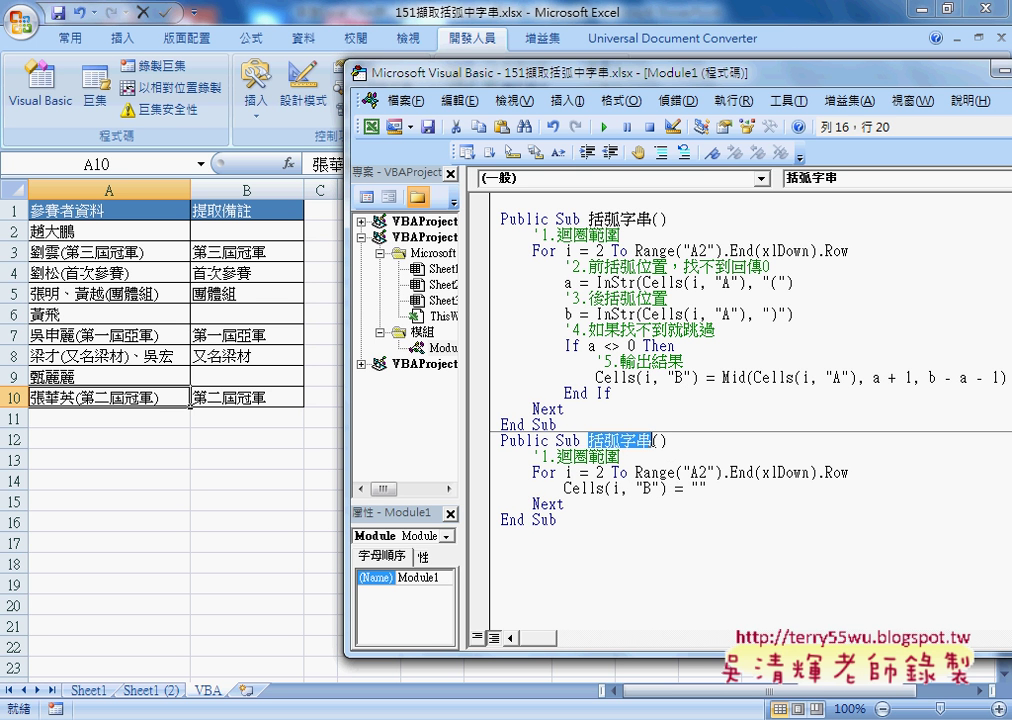
key("Delete")
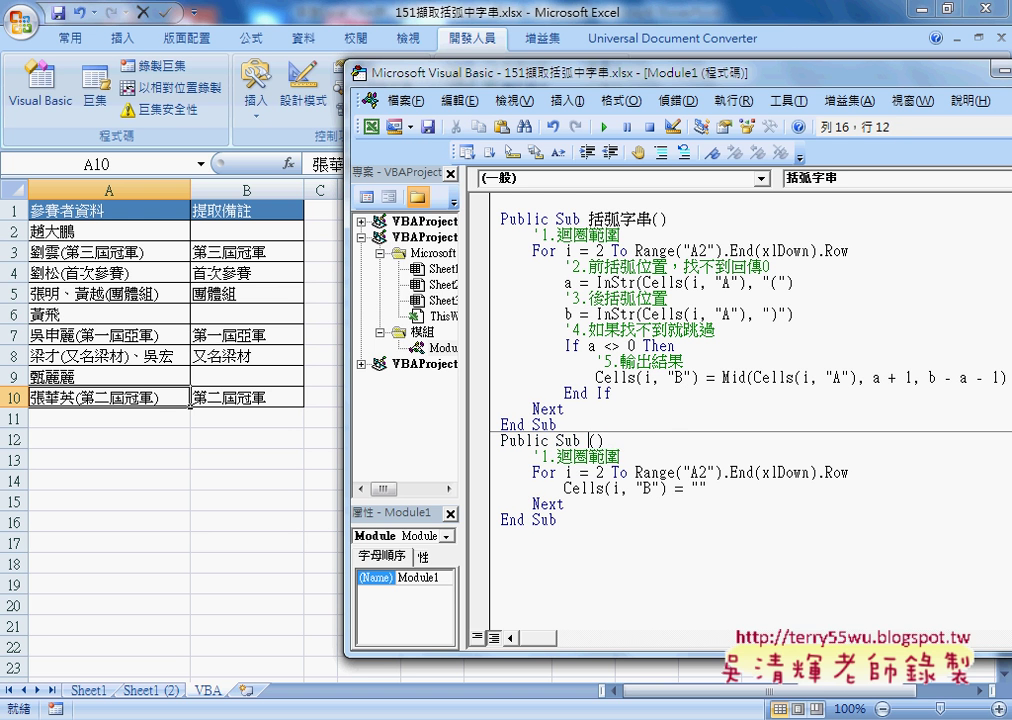
type("清")
type("除()")
double_click(604, 440)
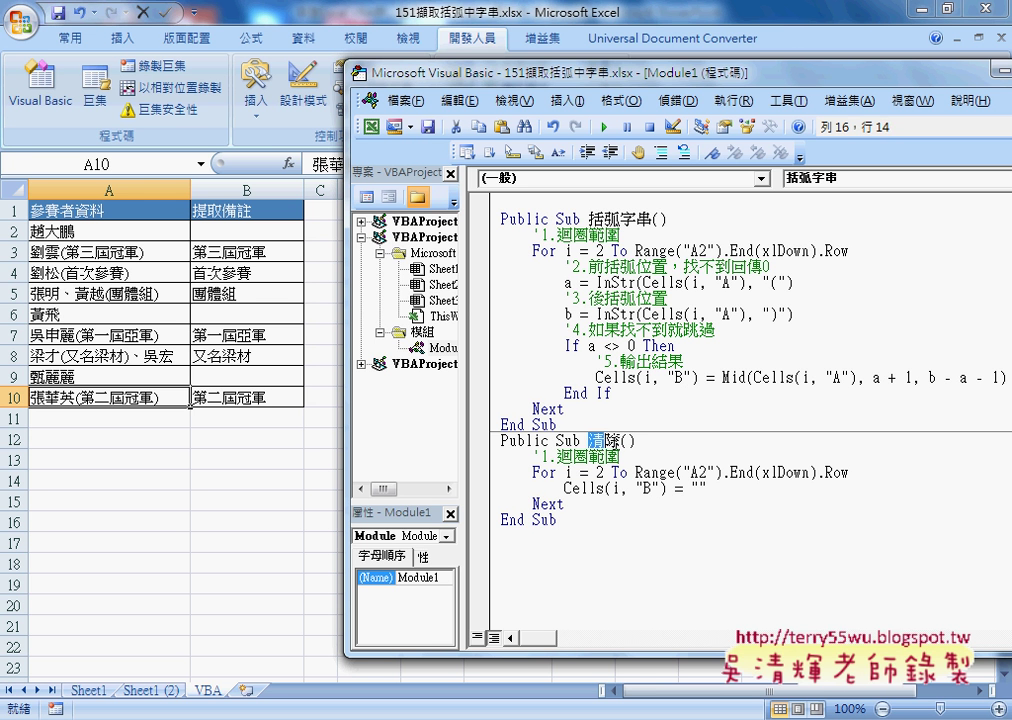
double_click(567, 472)
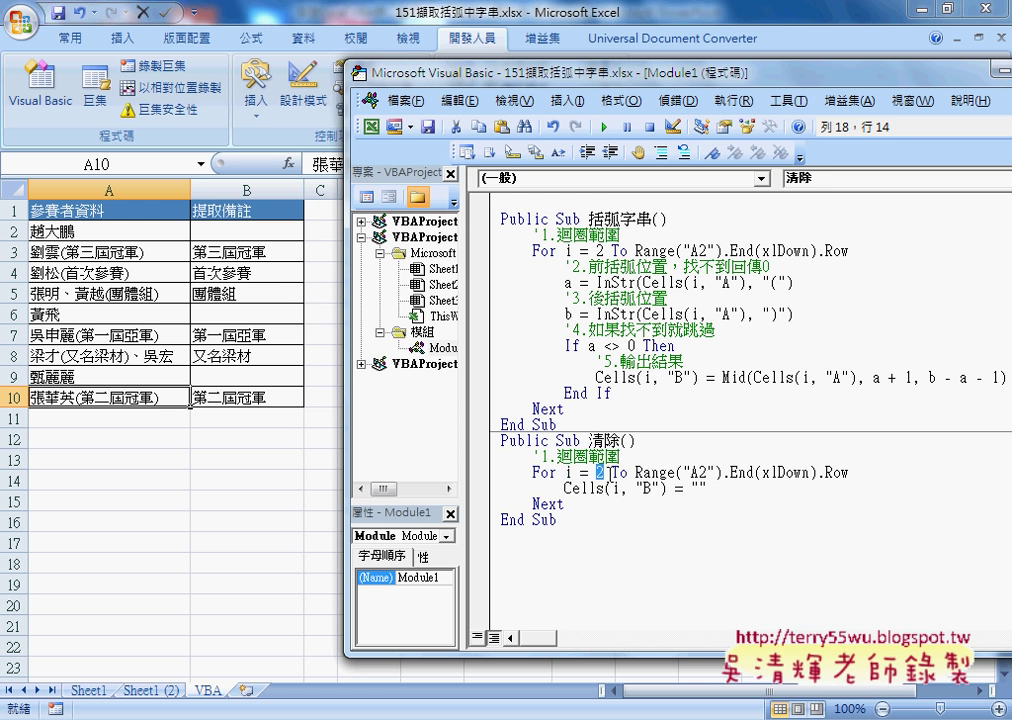
left_click_drag(634, 472, 849, 472)
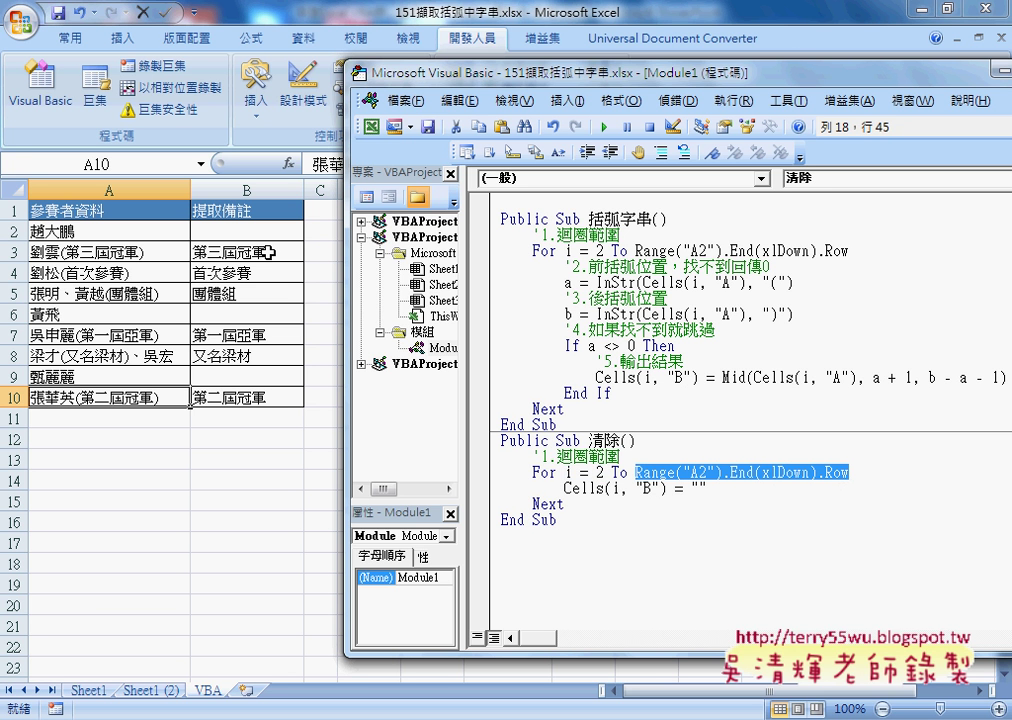
left_click(694, 488)
left_click_drag(695, 488, 712, 488)
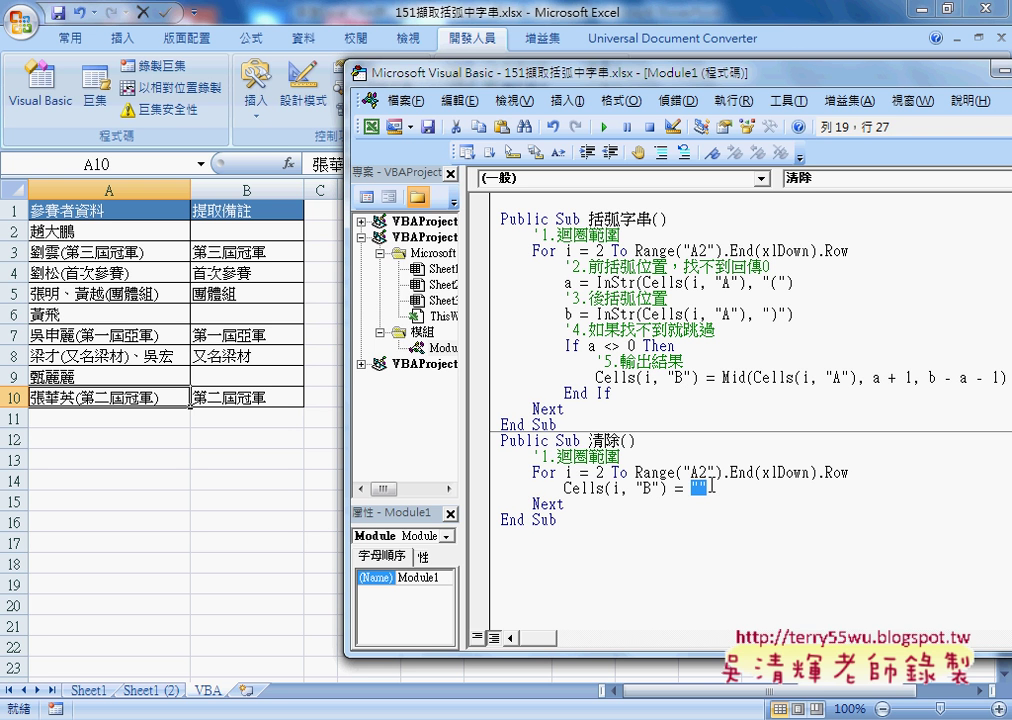
Test-run 清除, then 括弧字串, then 清除 again, and move the VBA window aside to check column B
left_click(597, 472)
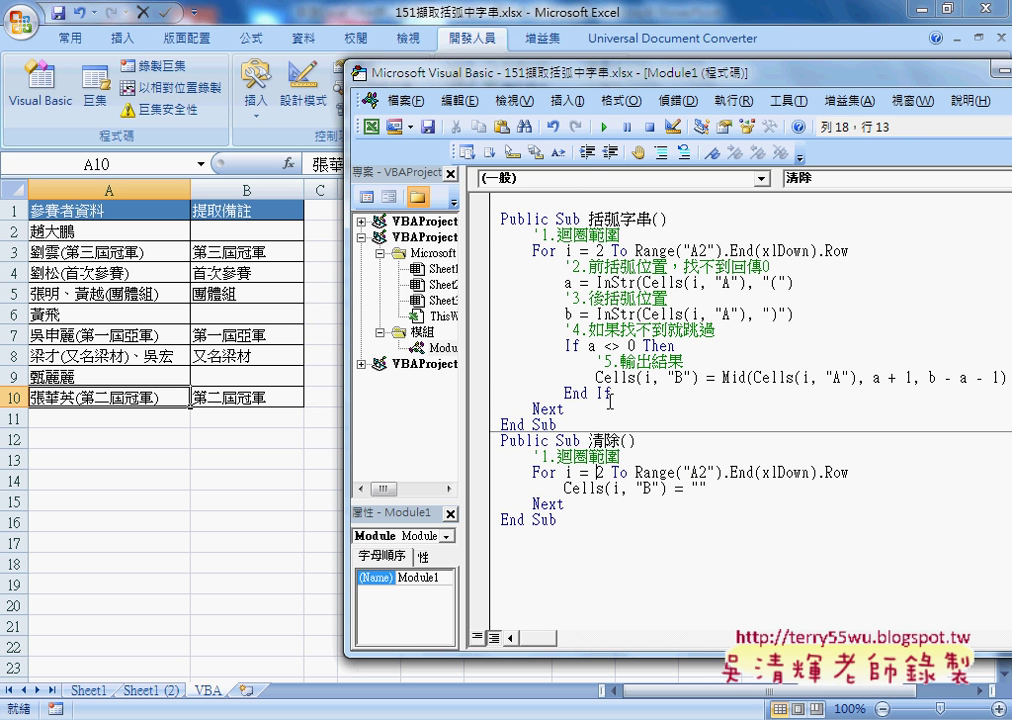
left_click(604, 128)
left_click(573, 298)
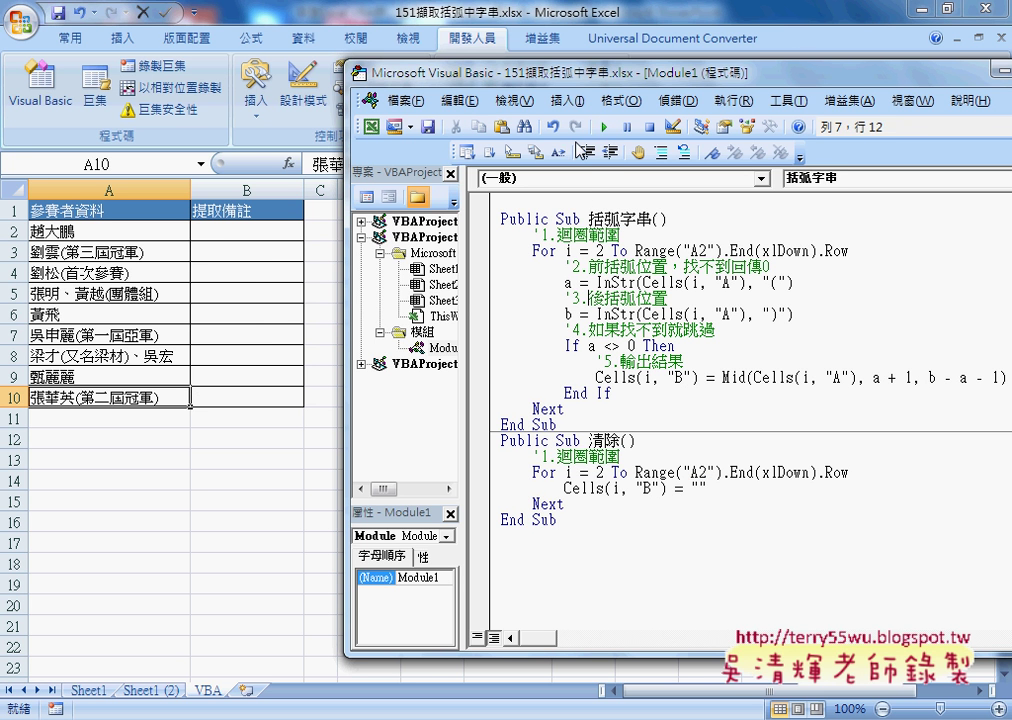
left_click(604, 128)
left_click(628, 503)
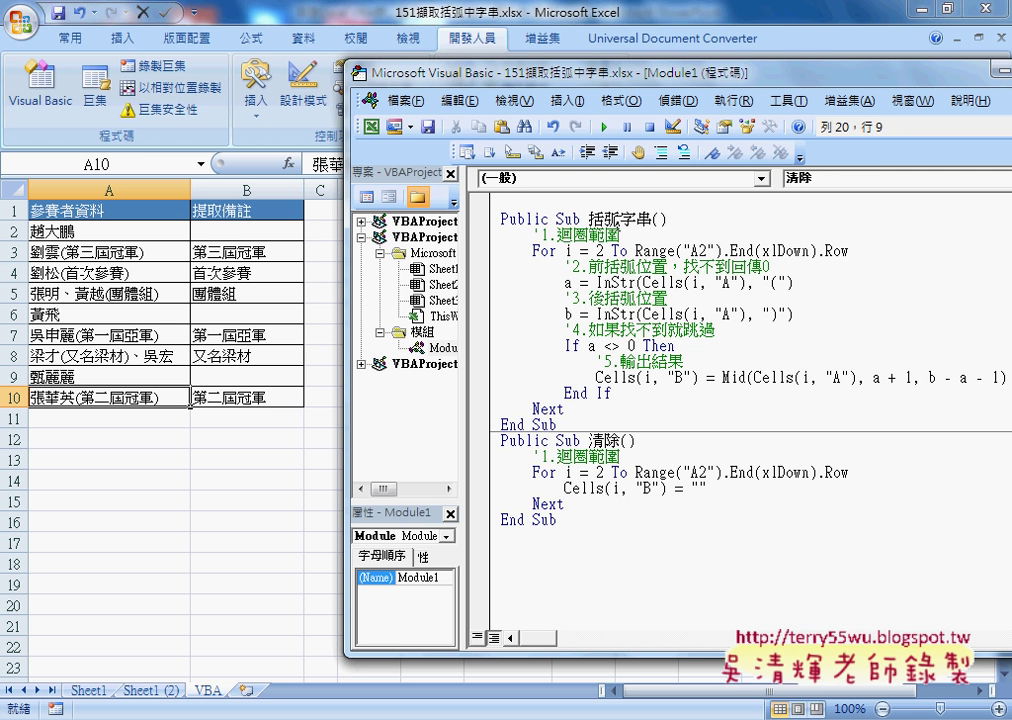
left_click(605, 129)
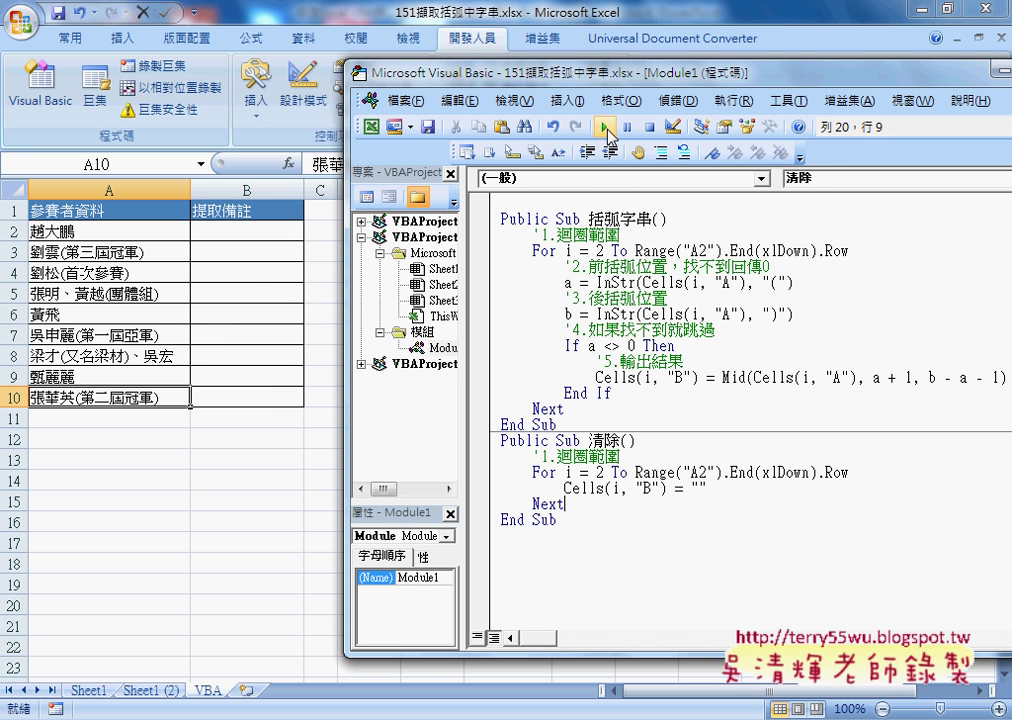
left_click_drag(604, 75, 762, 82)
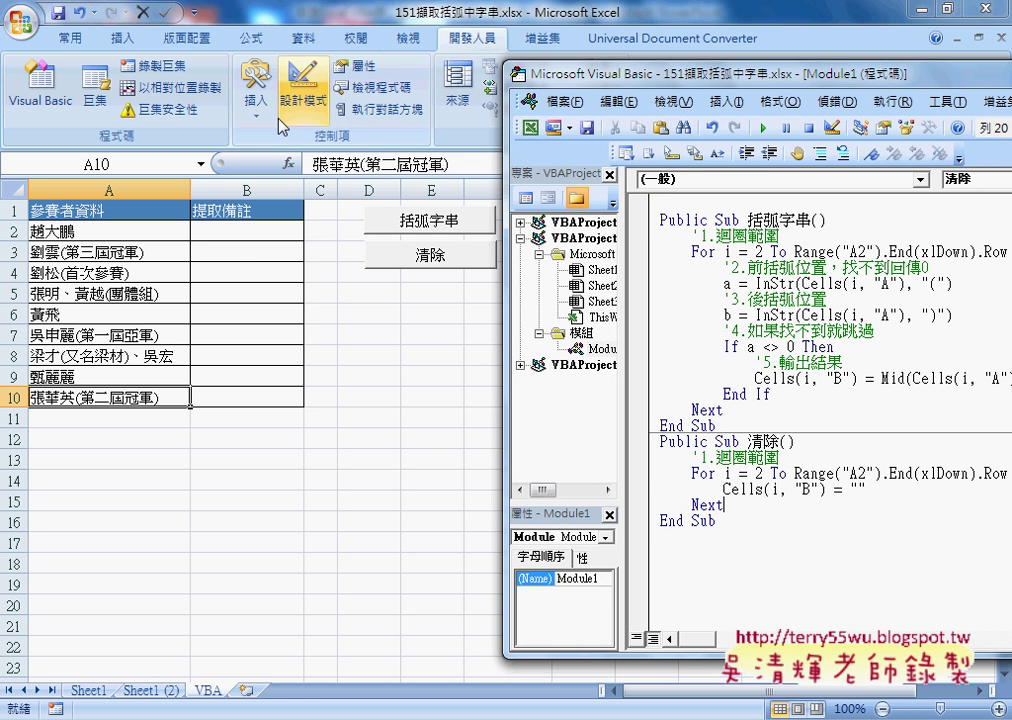
Draw a form button at D5:E6 below 清除, assign macro 括弧字串, and caption it 括弧字串
left_click(255, 100)
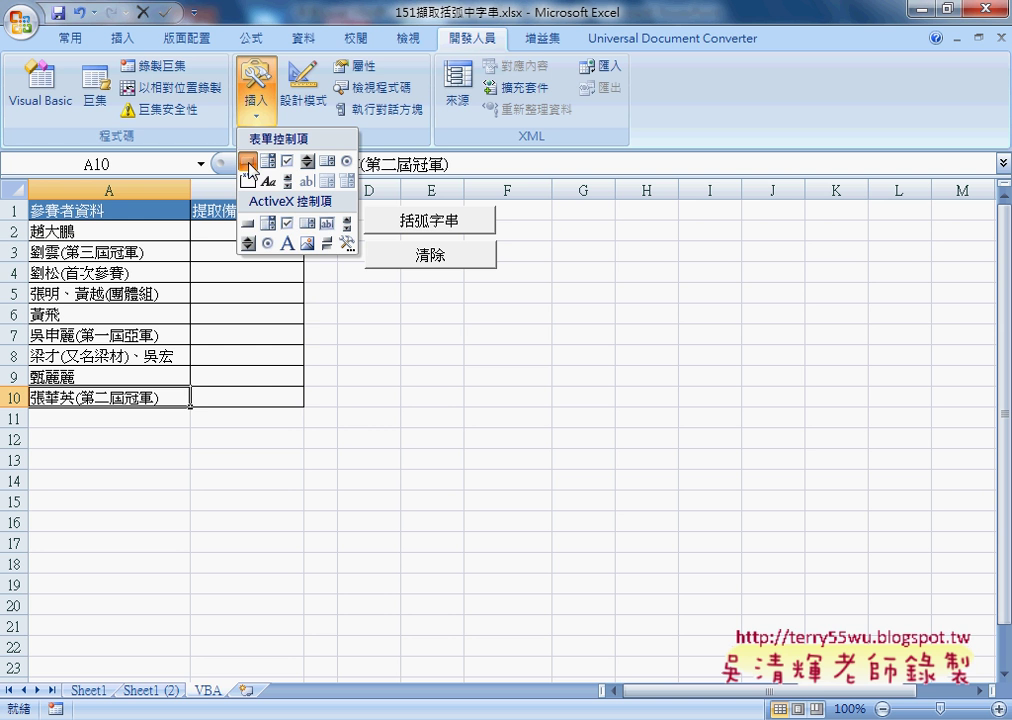
left_click(249, 163)
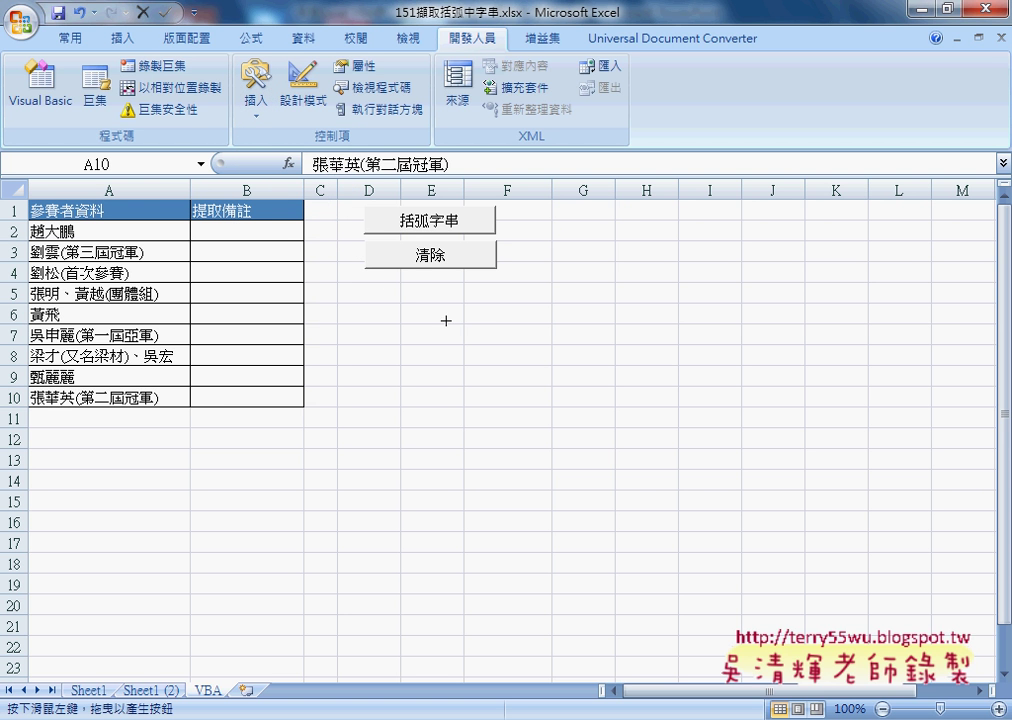
left_click_drag(358, 283, 500, 325)
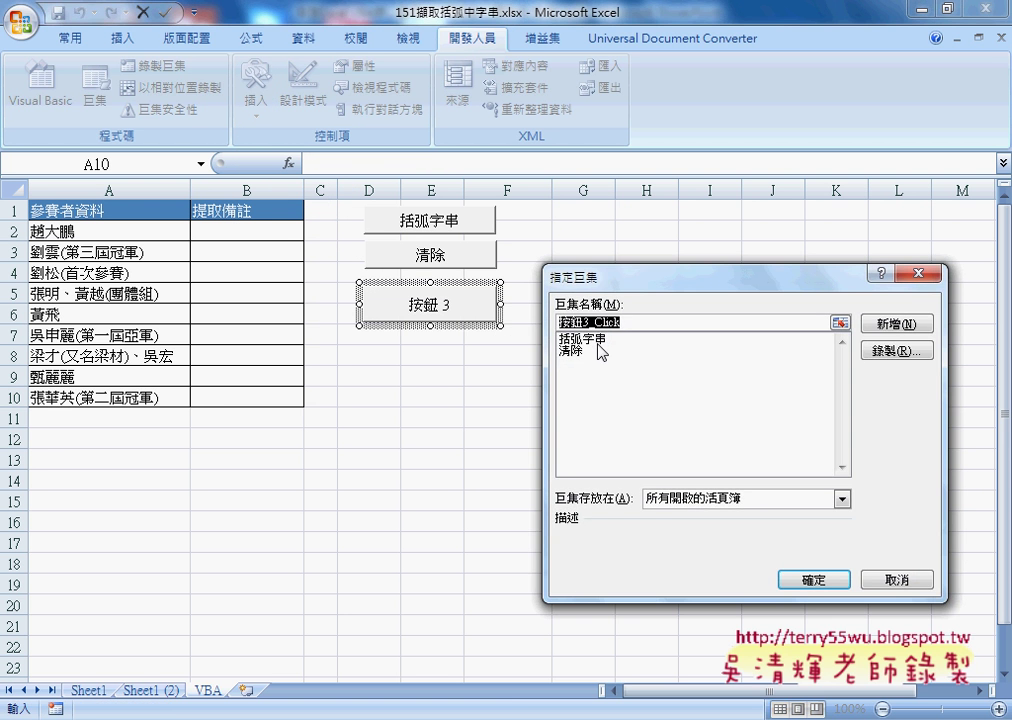
left_click(598, 340)
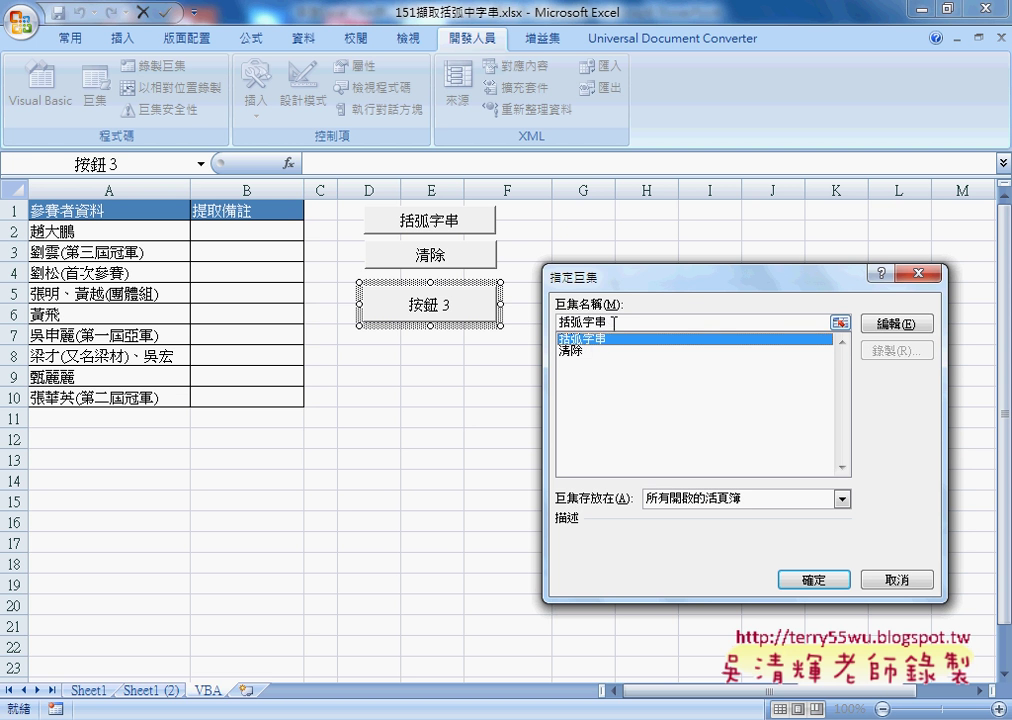
right_click(588, 323)
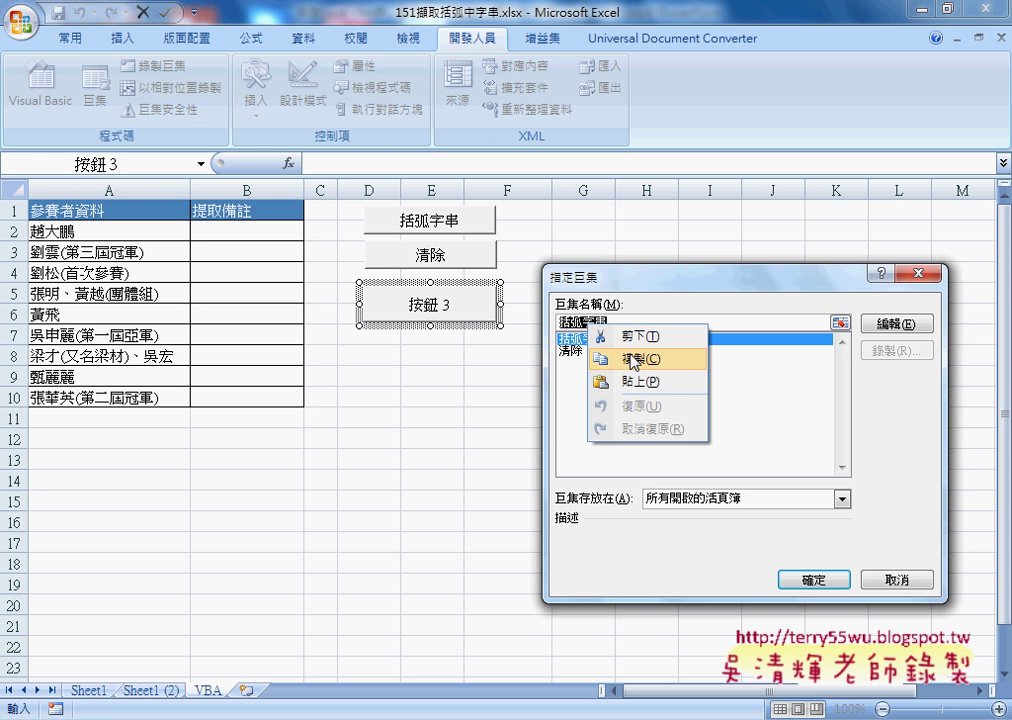
left_click(634, 360)
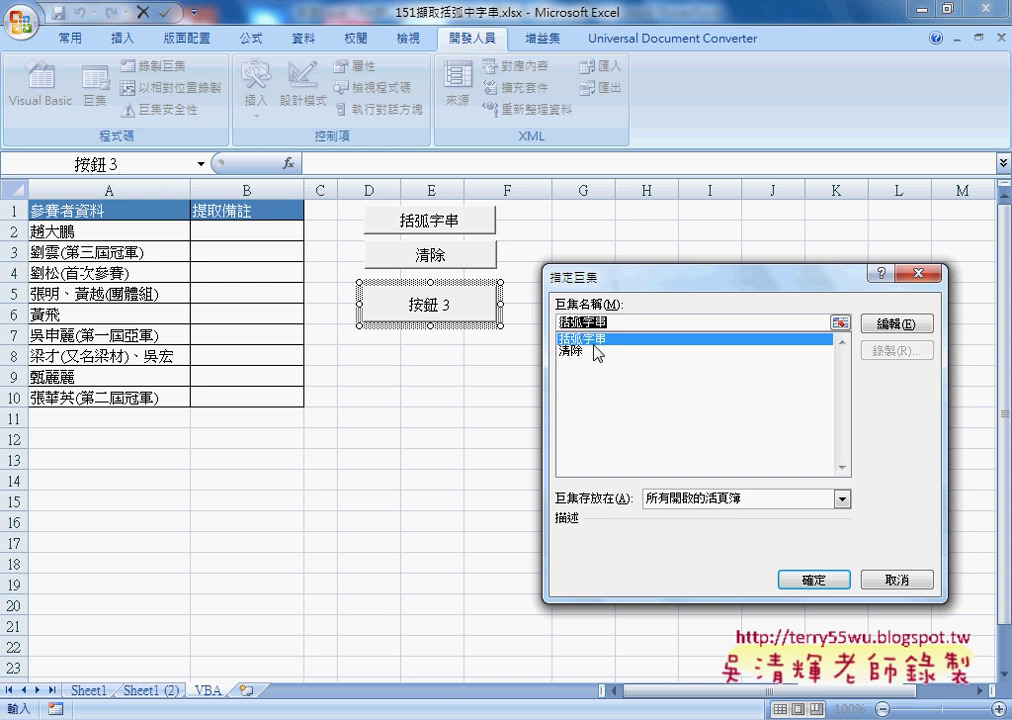
left_click(840, 582)
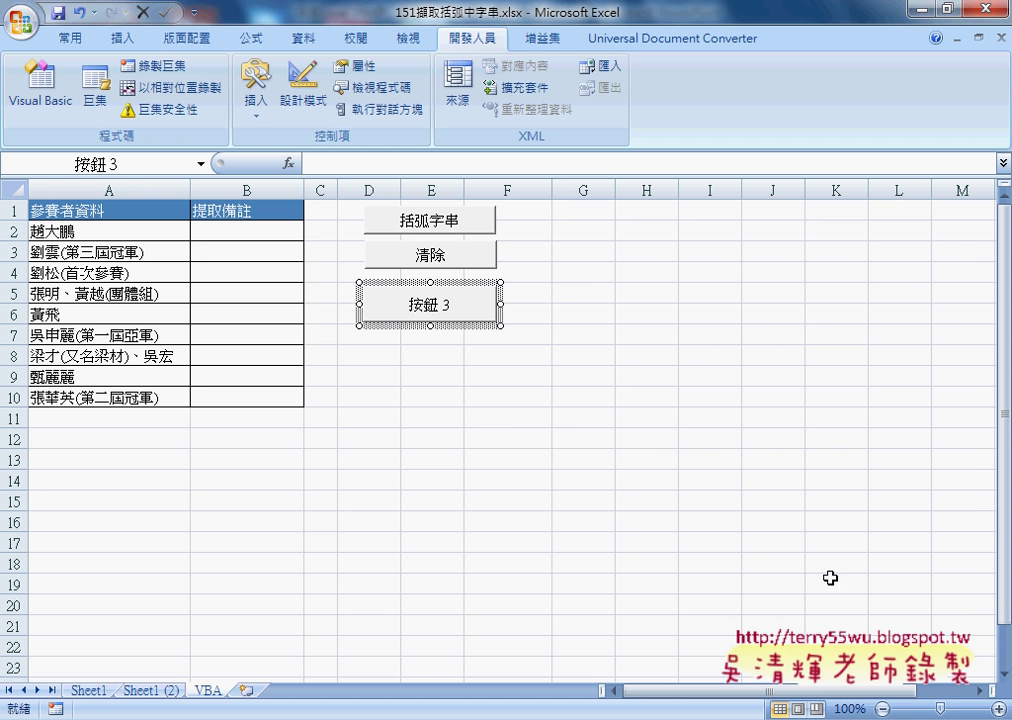
left_click_drag(408, 305, 486, 307)
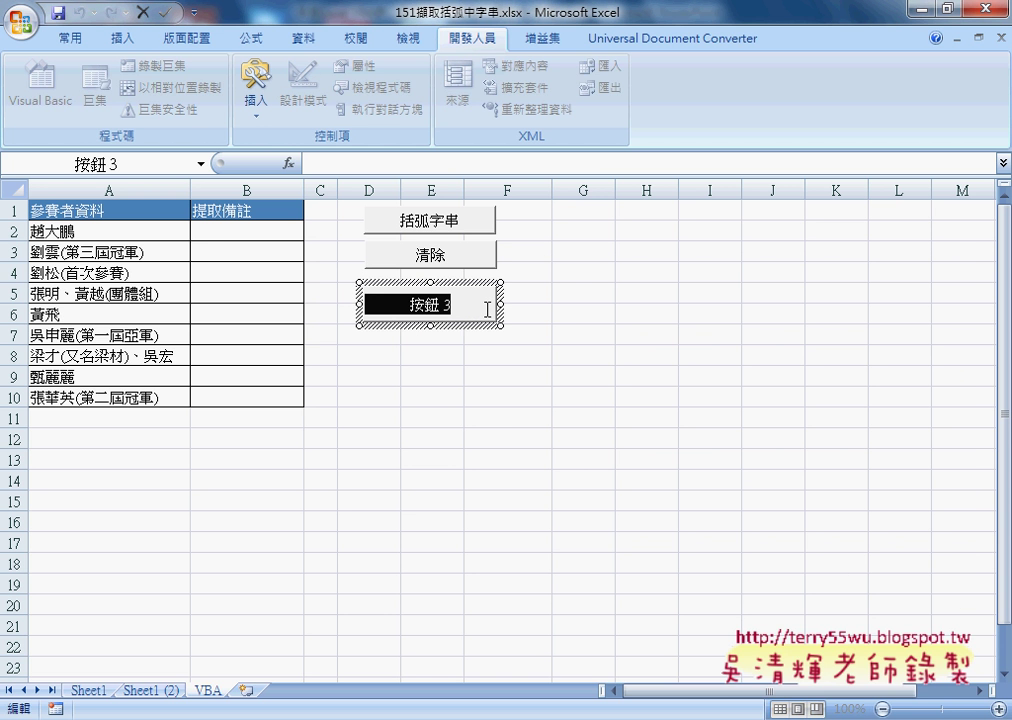
type("括弧字串")
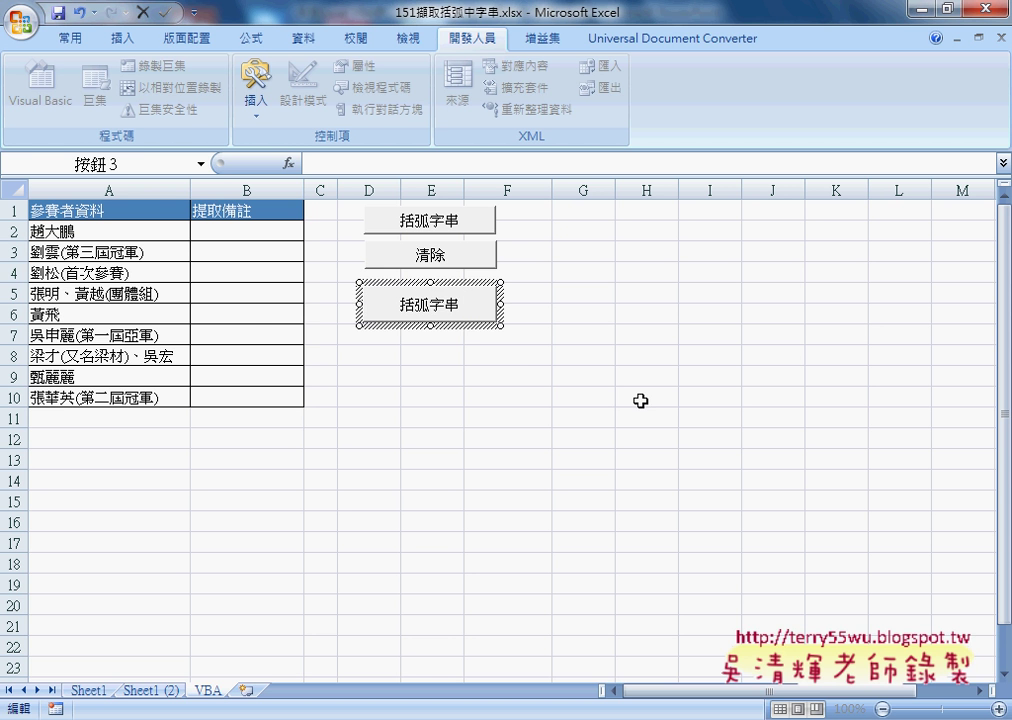
Press the new 括弧字串 button to refill column B, then bring the Visual Basic editor back
left_click(640, 401)
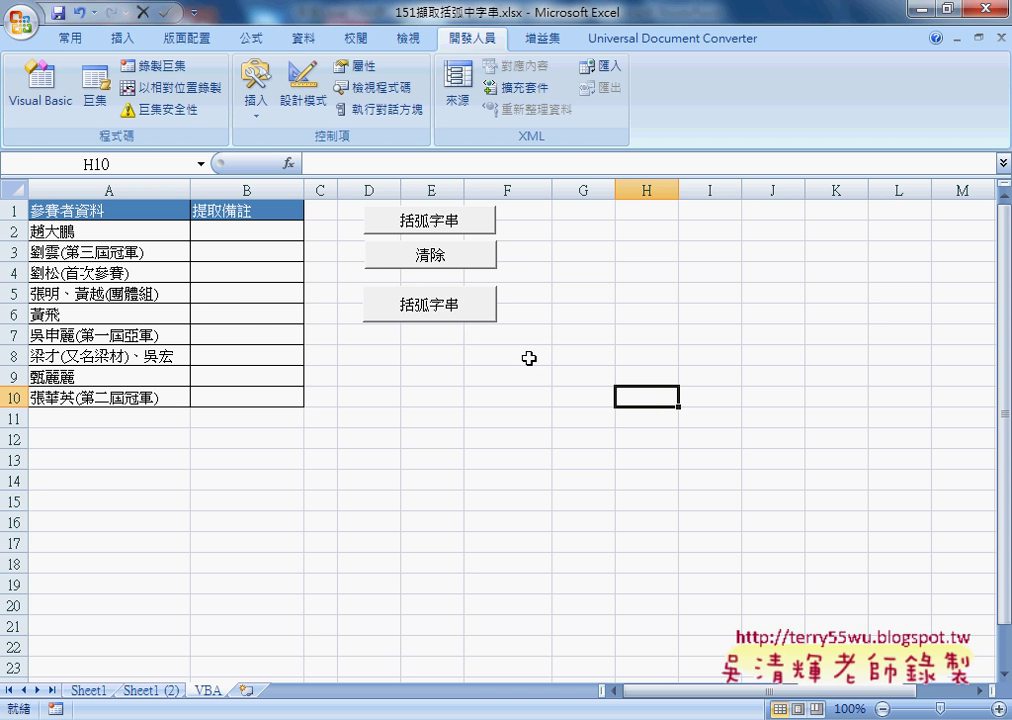
left_click(443, 316)
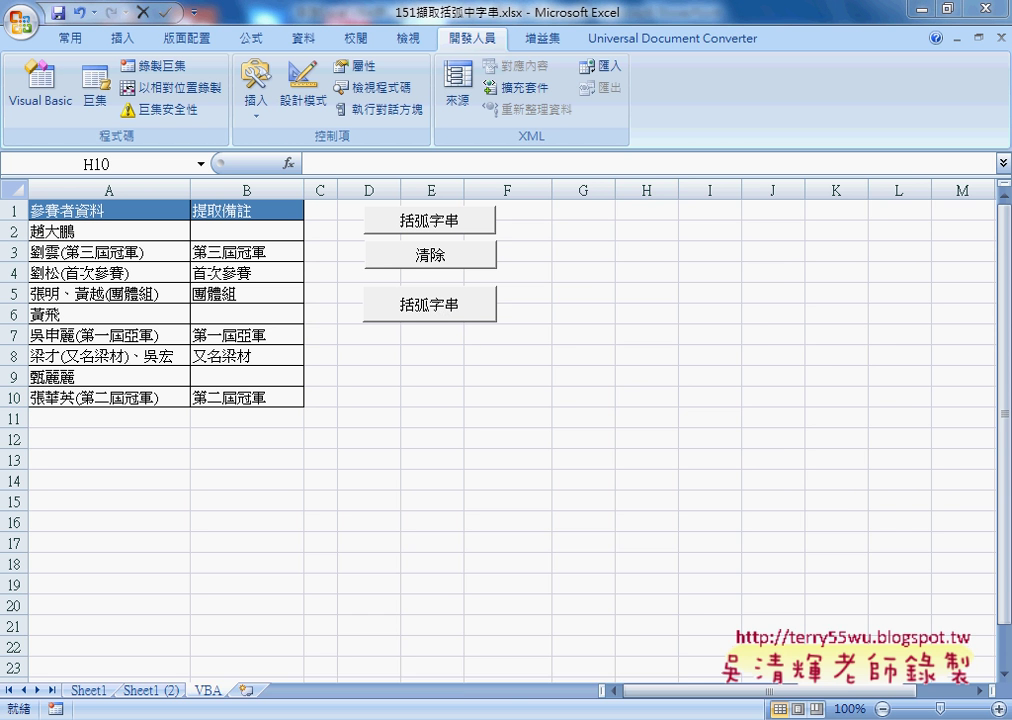
left_click(693, 632)
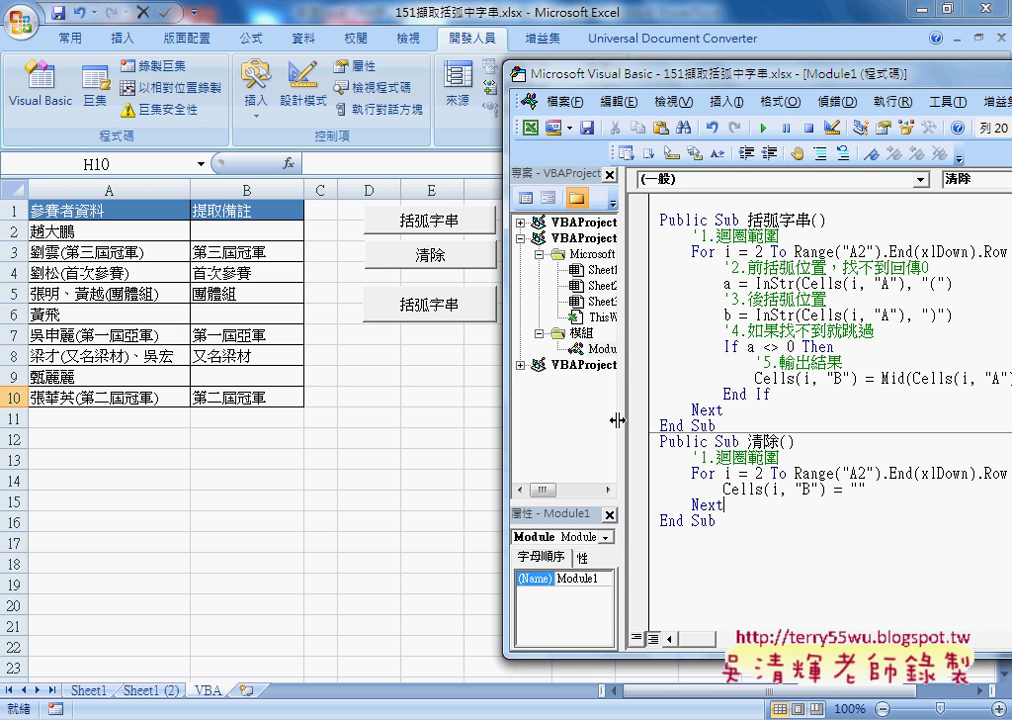
left_click_drag(609, 419, 600, 419)
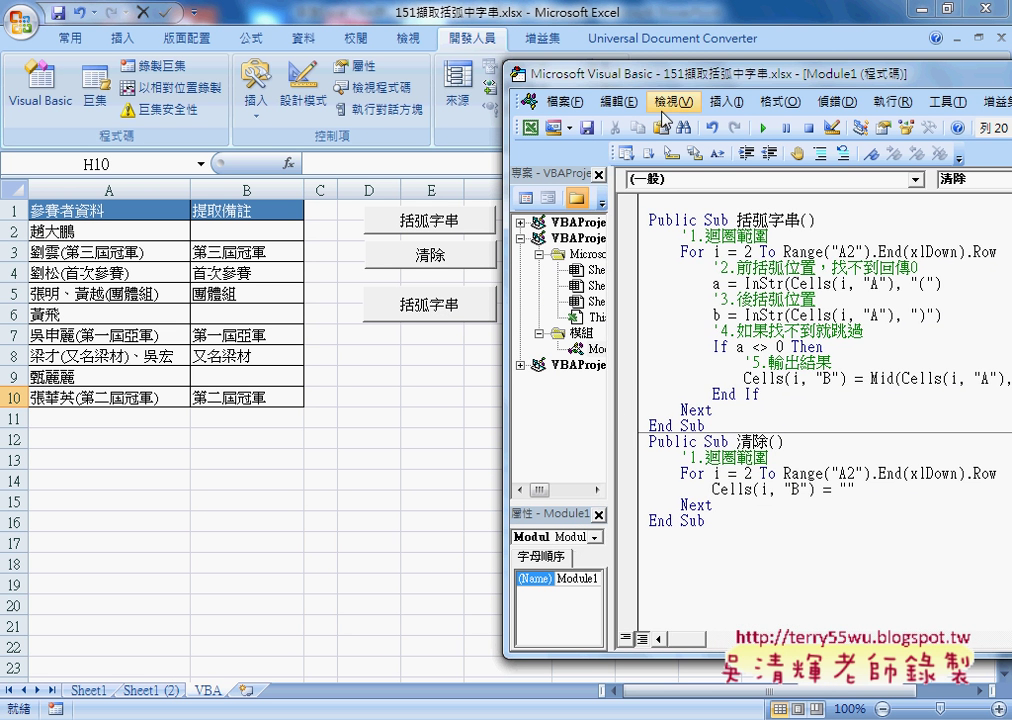
left_click_drag(663, 84, 581, 83)
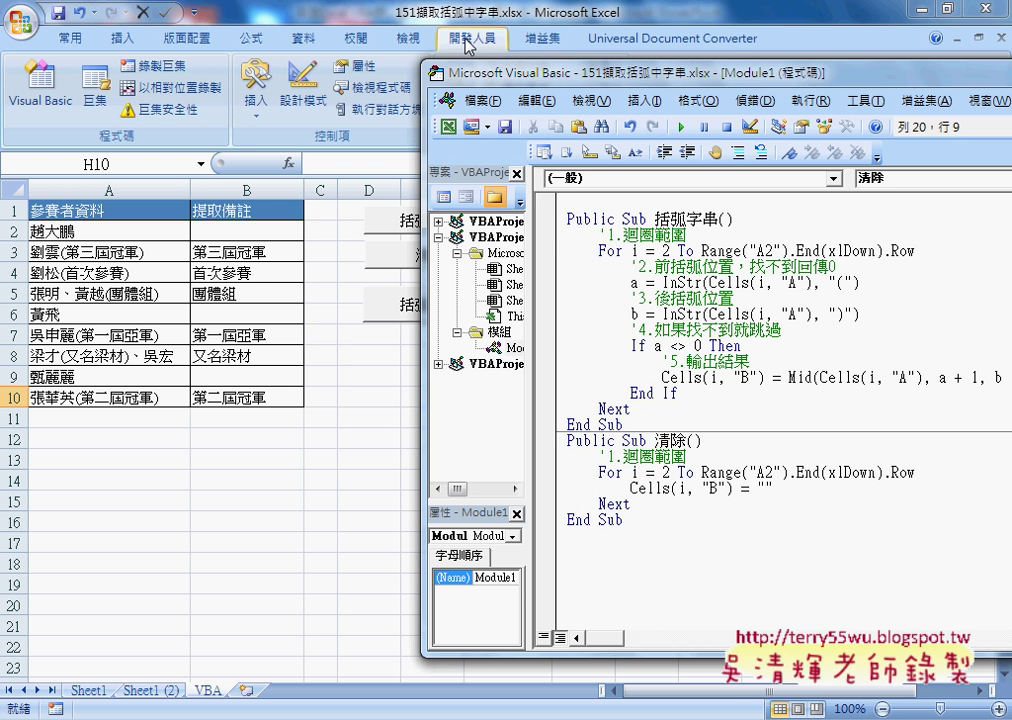
left_click_drag(536, 82, 226, 63)
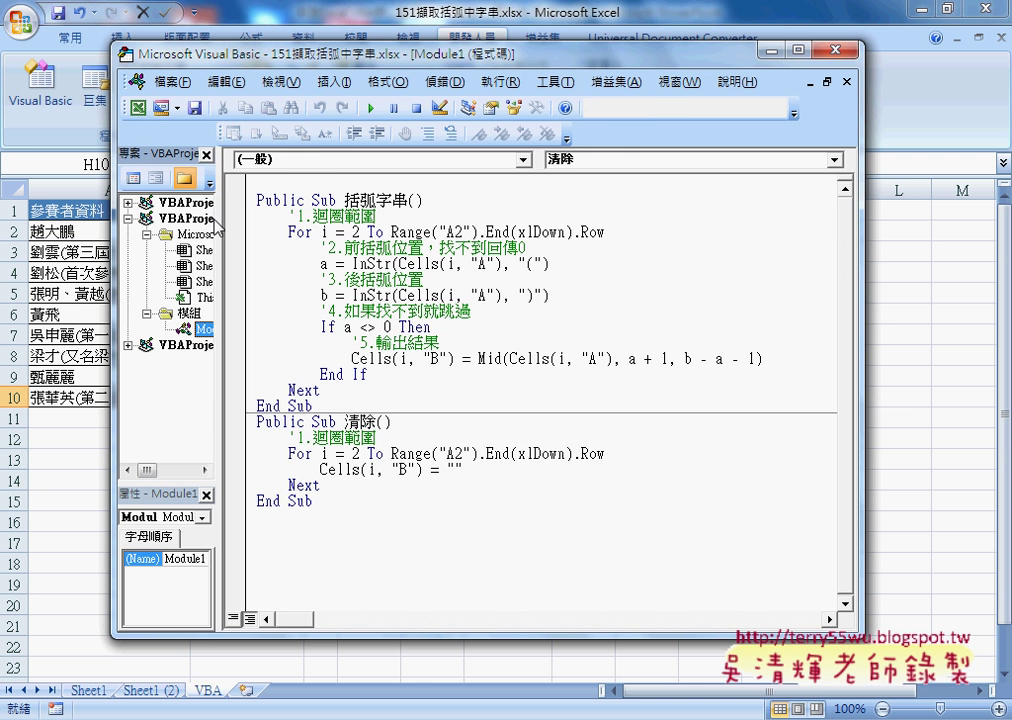
left_click(200, 328)
left_click_drag(294, 221, 317, 221)
right_click(213, 266)
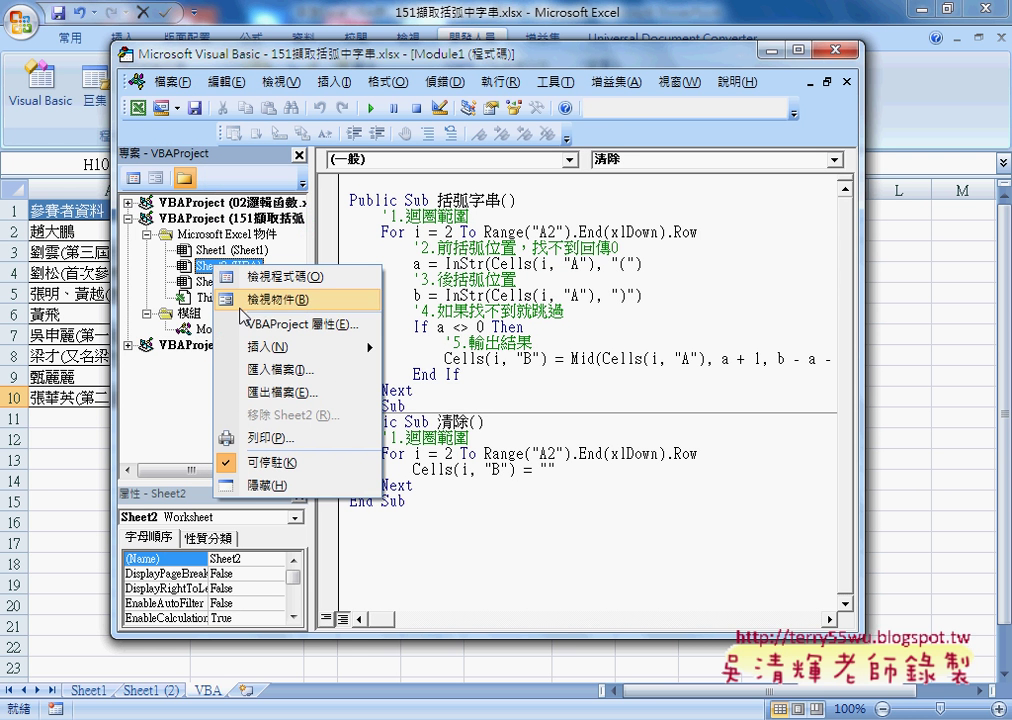
left_click(195, 333)
left_click(390, 264)
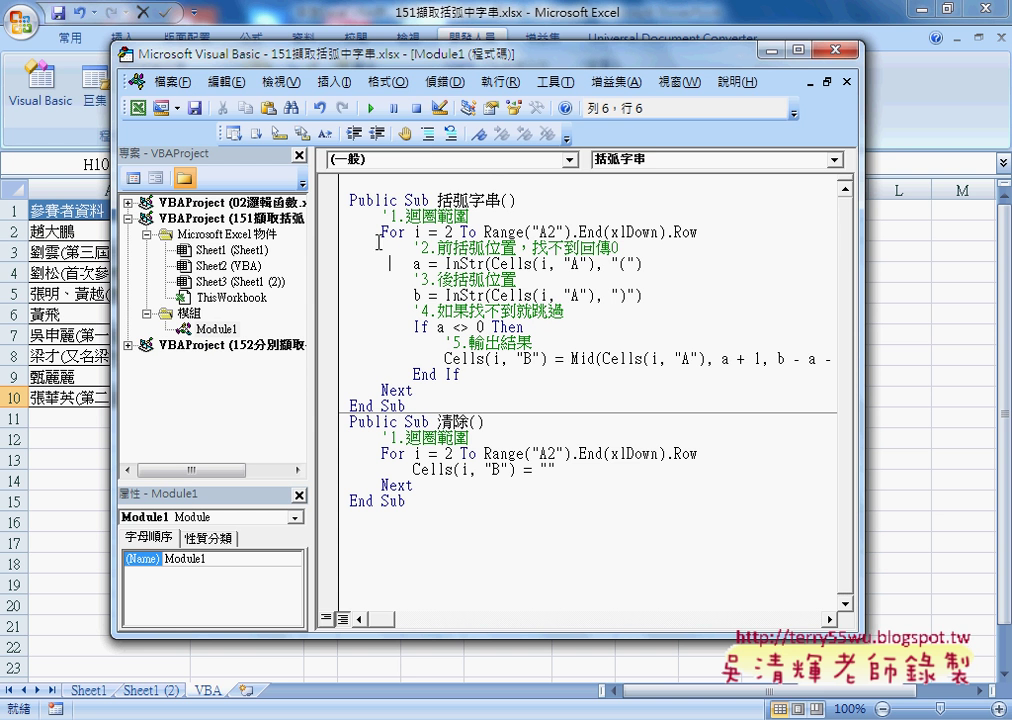
left_click(333, 82)
key("Escape")
left_click_drag(437, 200, 502, 200)
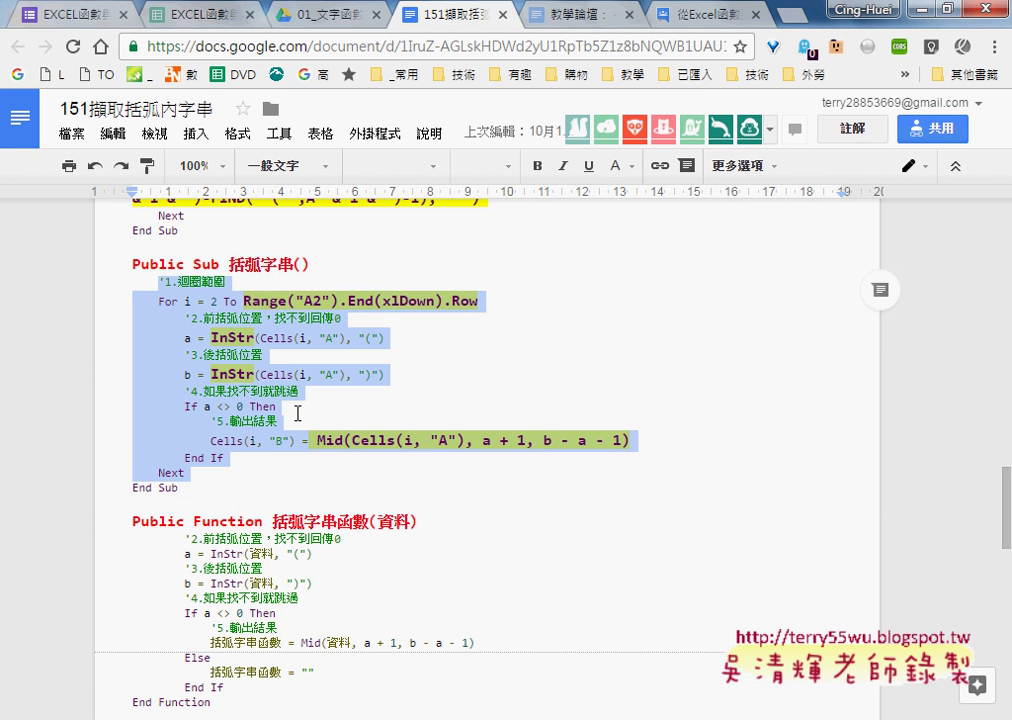
In the Google Docs notes, select from Public Sub 括弧字串() down to End Sub
left_click_drag(190, 488, 101, 261)
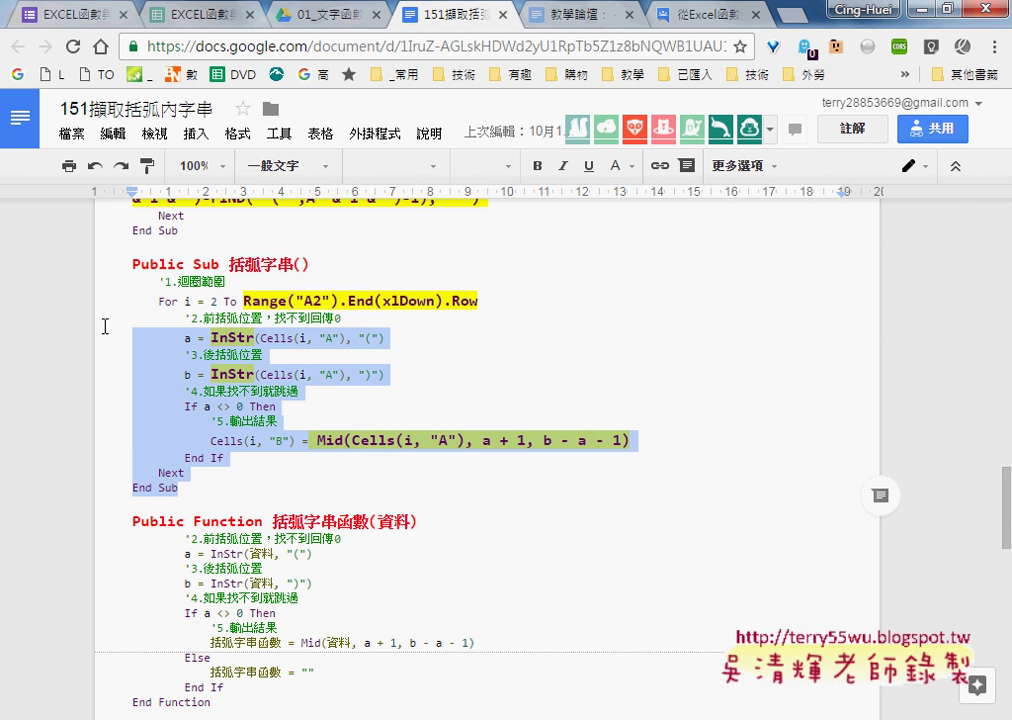